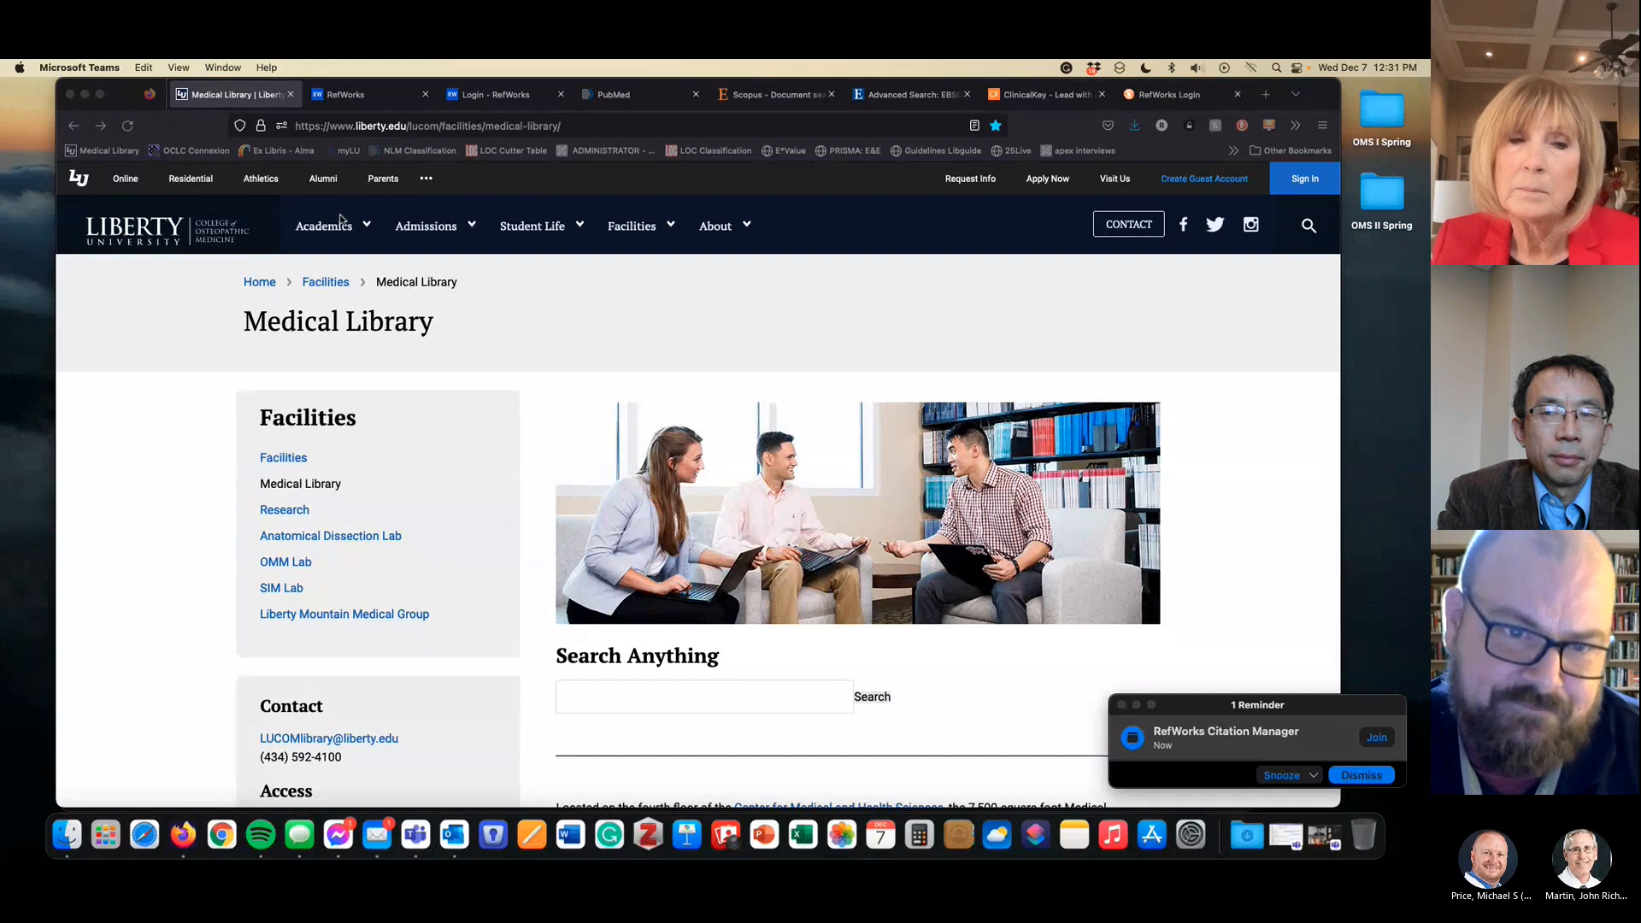
Expand the Jerry Falwell Library Resources section on the Medical Library page to view its resource links
scroll(556, 325, "down", 3)
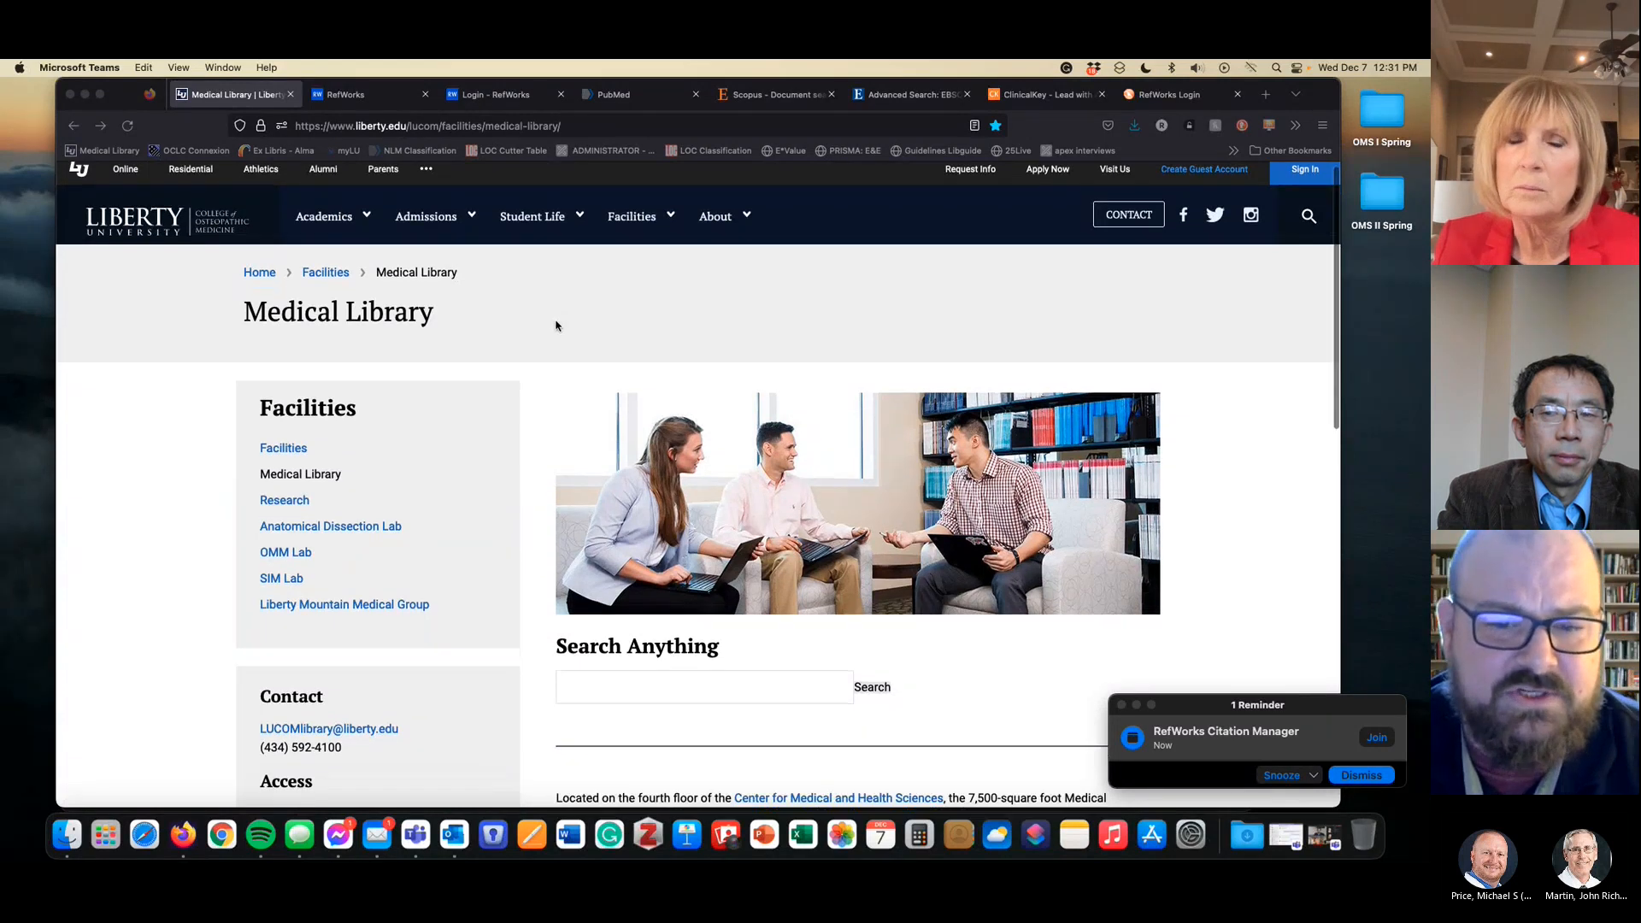
scroll(556, 325, "down", 5)
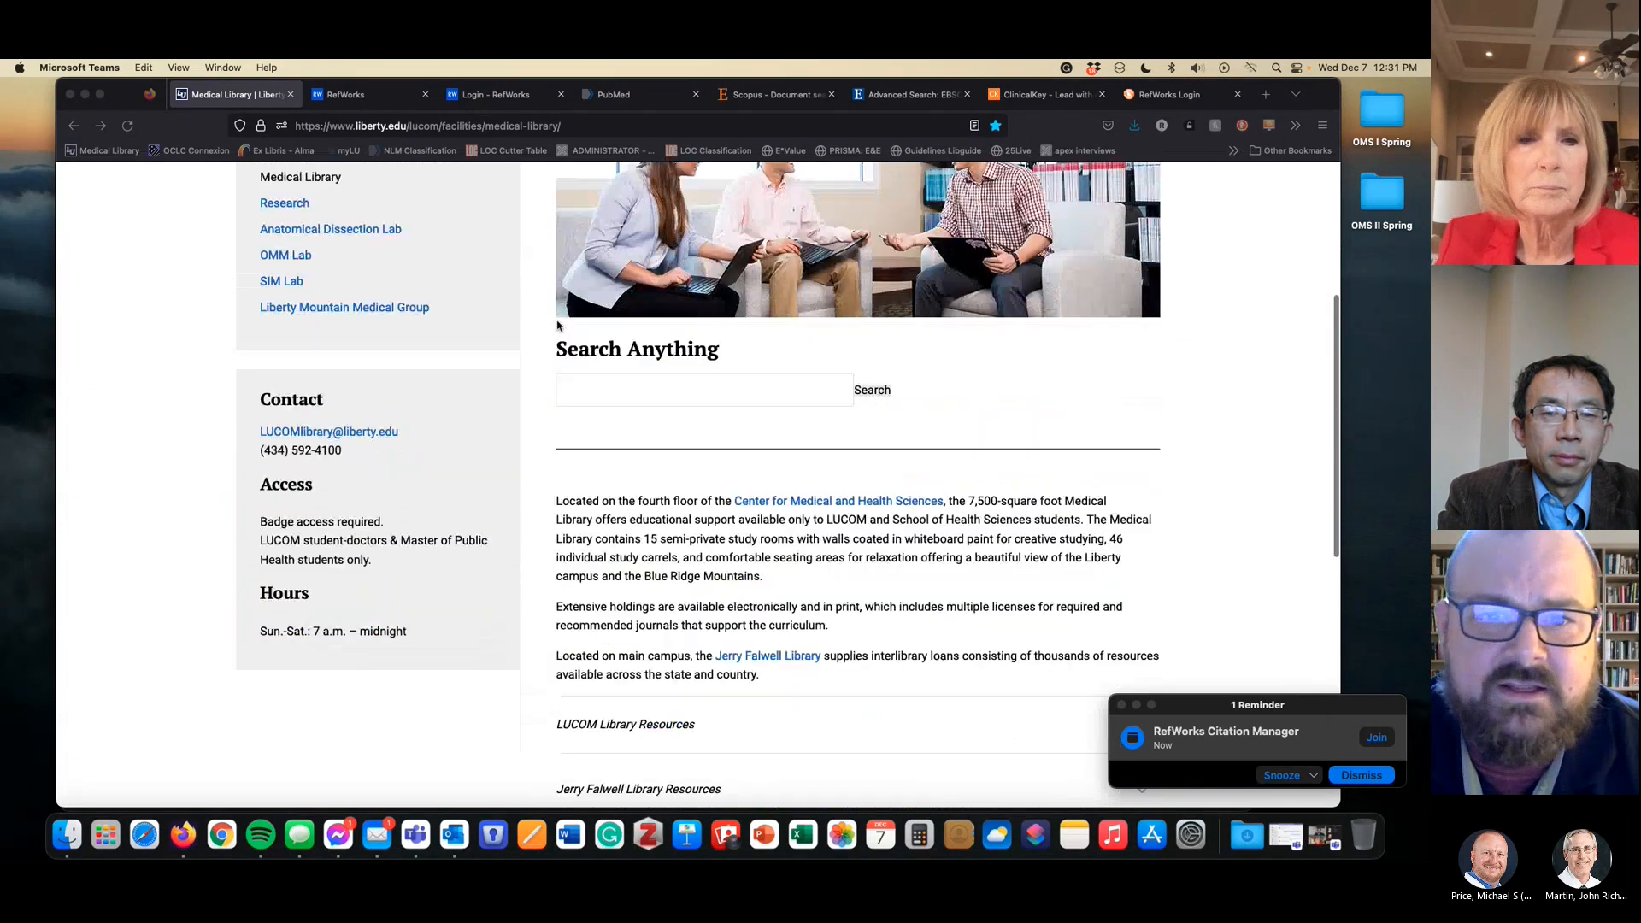
scroll(642, 366, "down", 2)
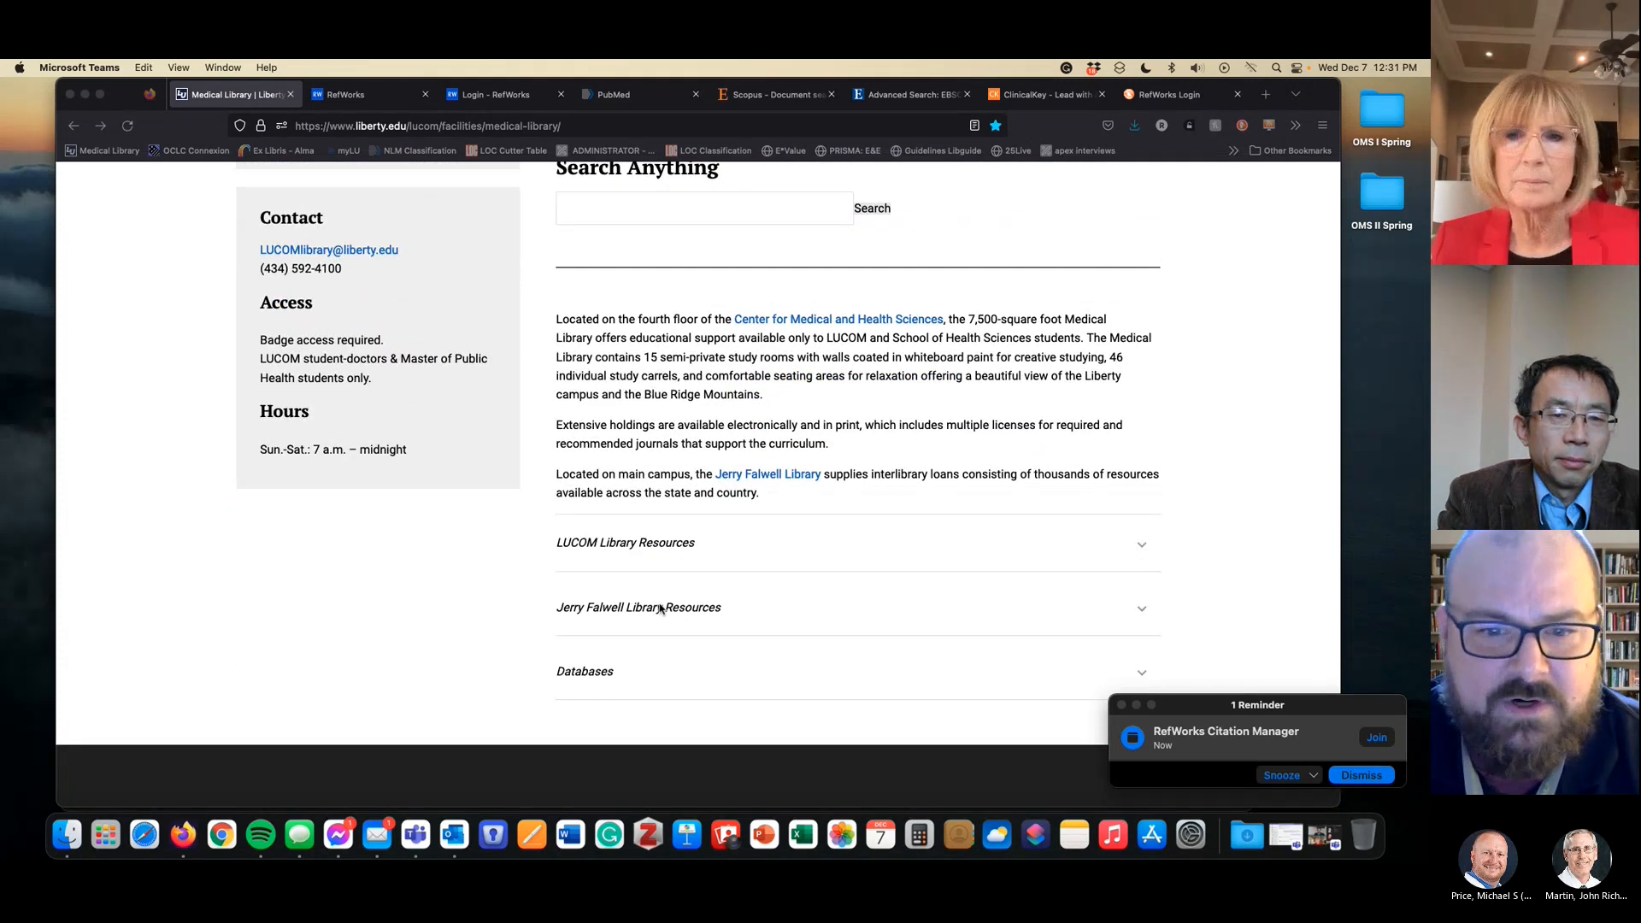
scroll(658, 521, "down", 2)
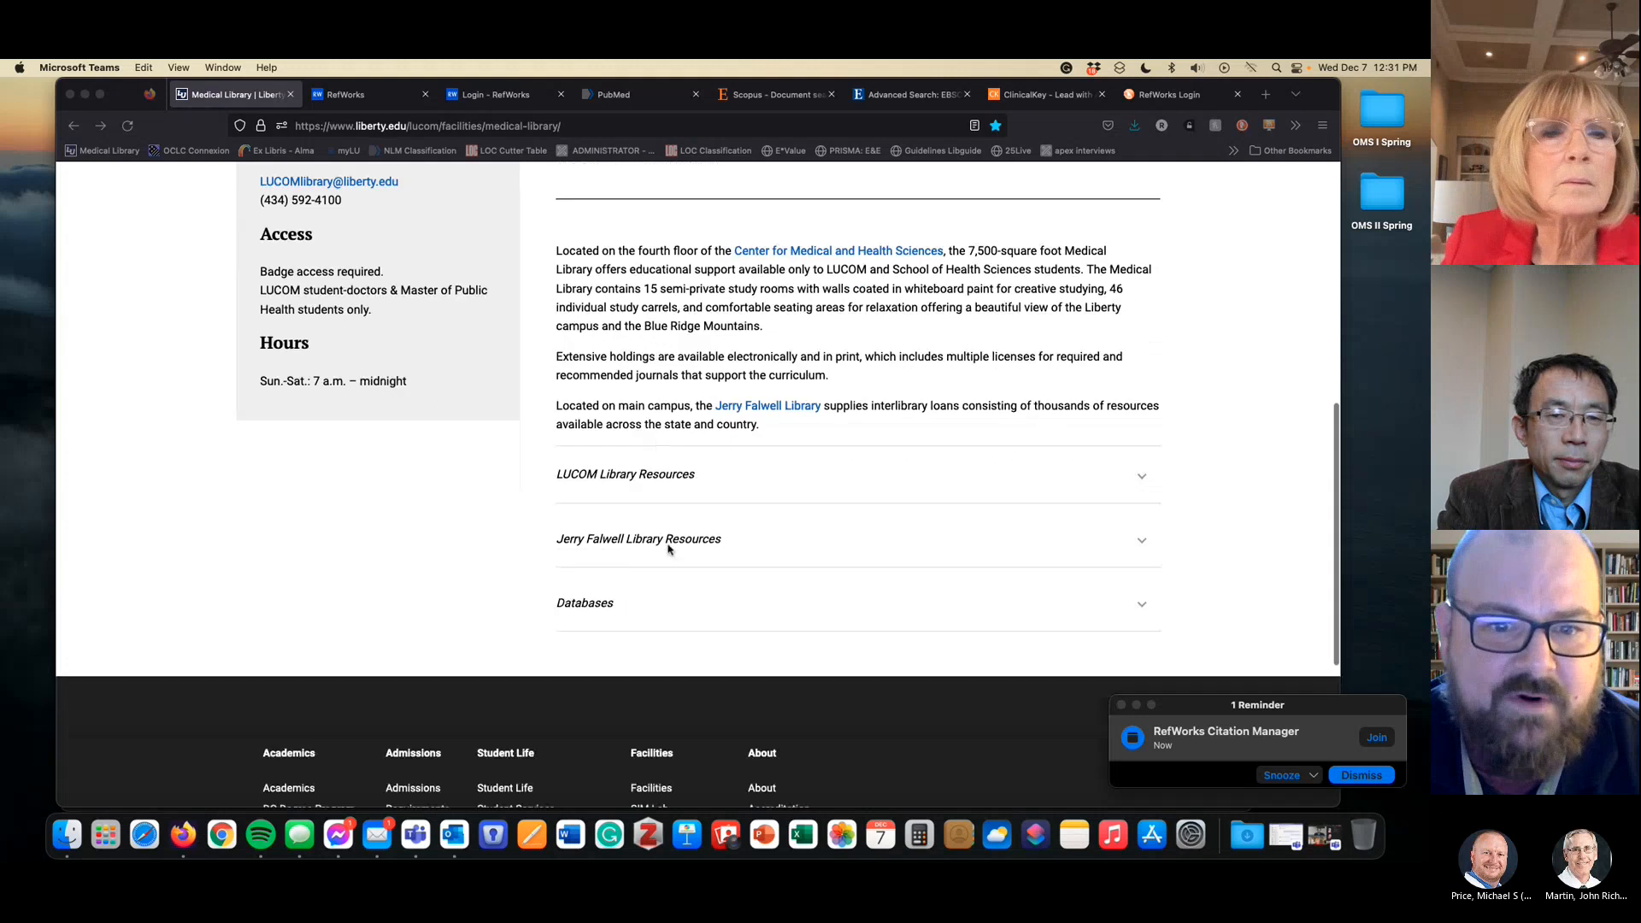
left_click(652, 519)
left_click(703, 522)
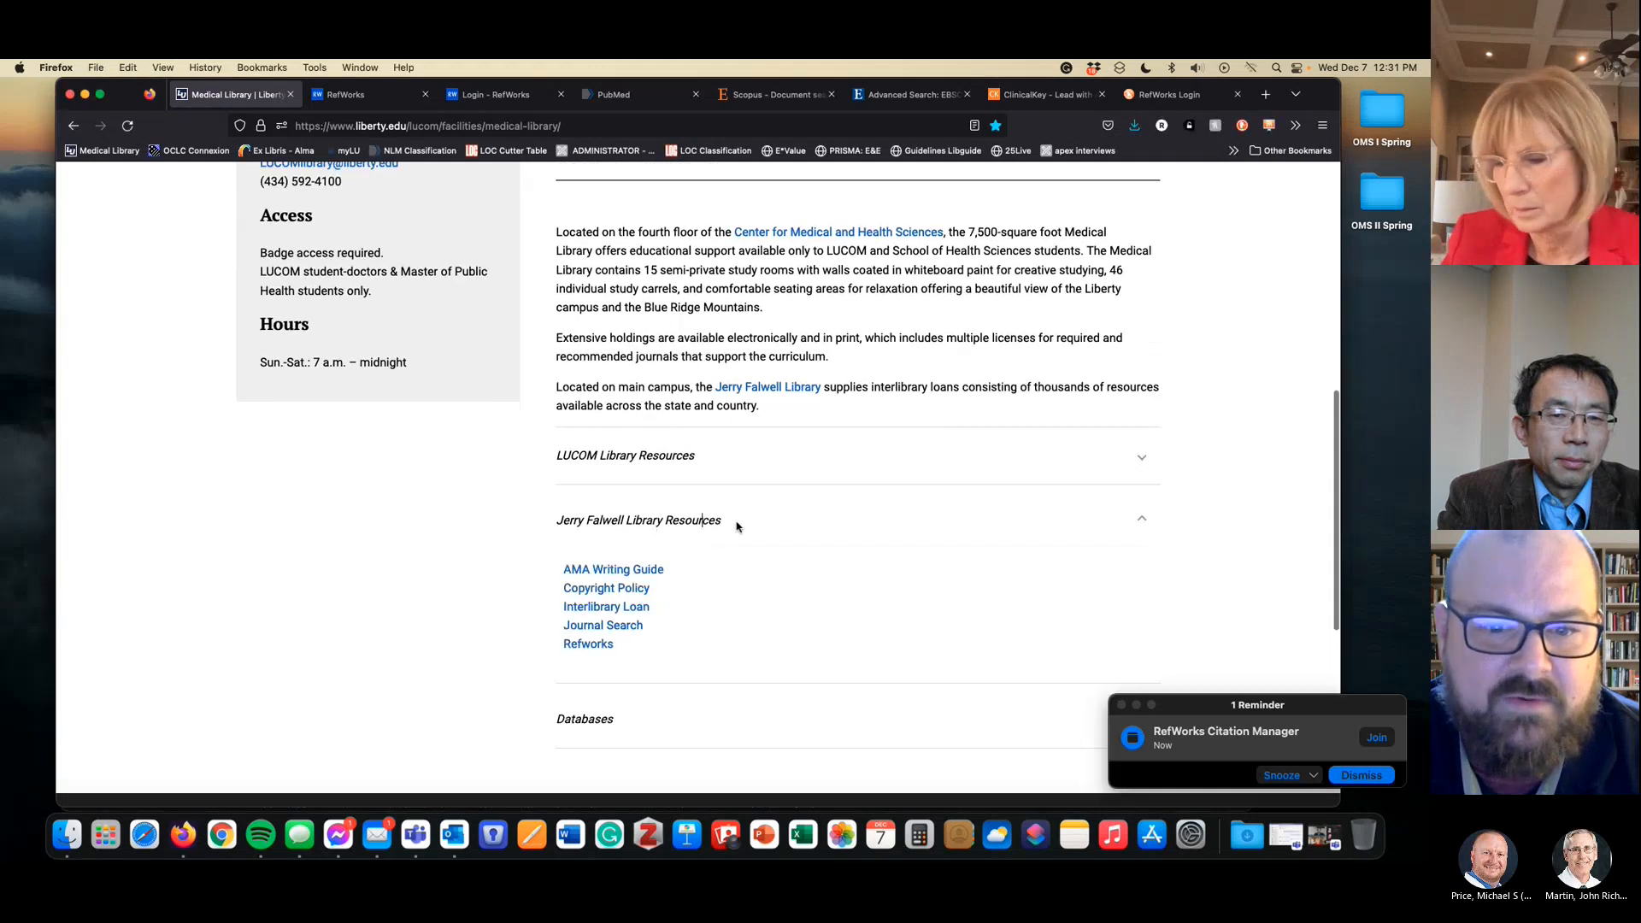
scroll(727, 526, "down", 1)
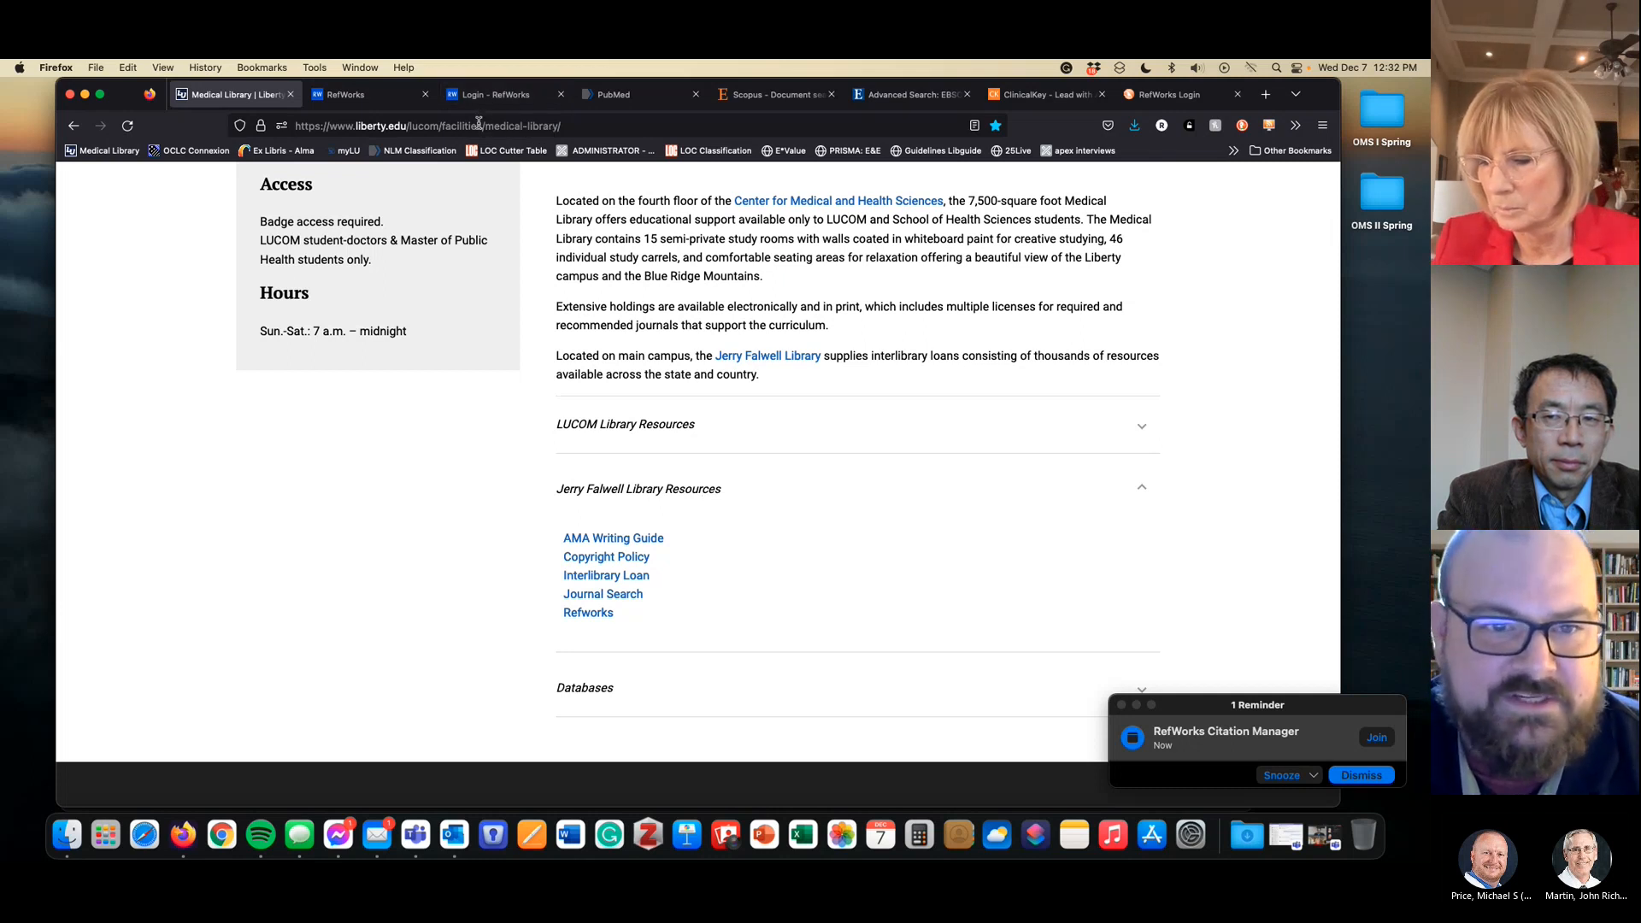
Bring up the RefWorks login page and choose Open Athens Credentials as the institutional login
left_click(395, 106)
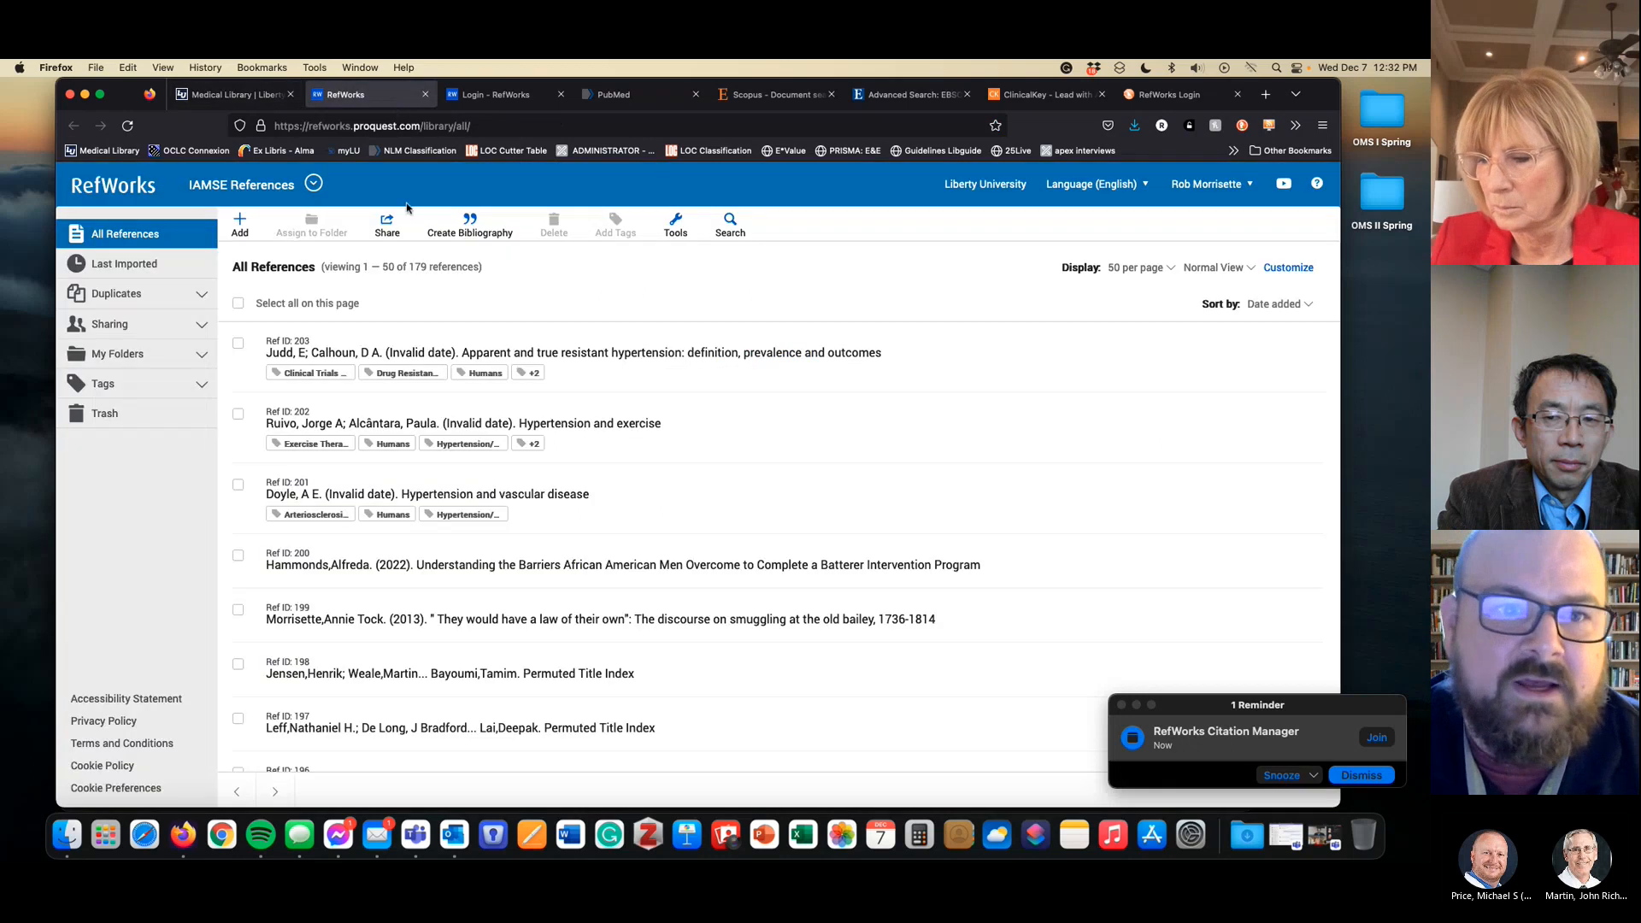
left_click(500, 101)
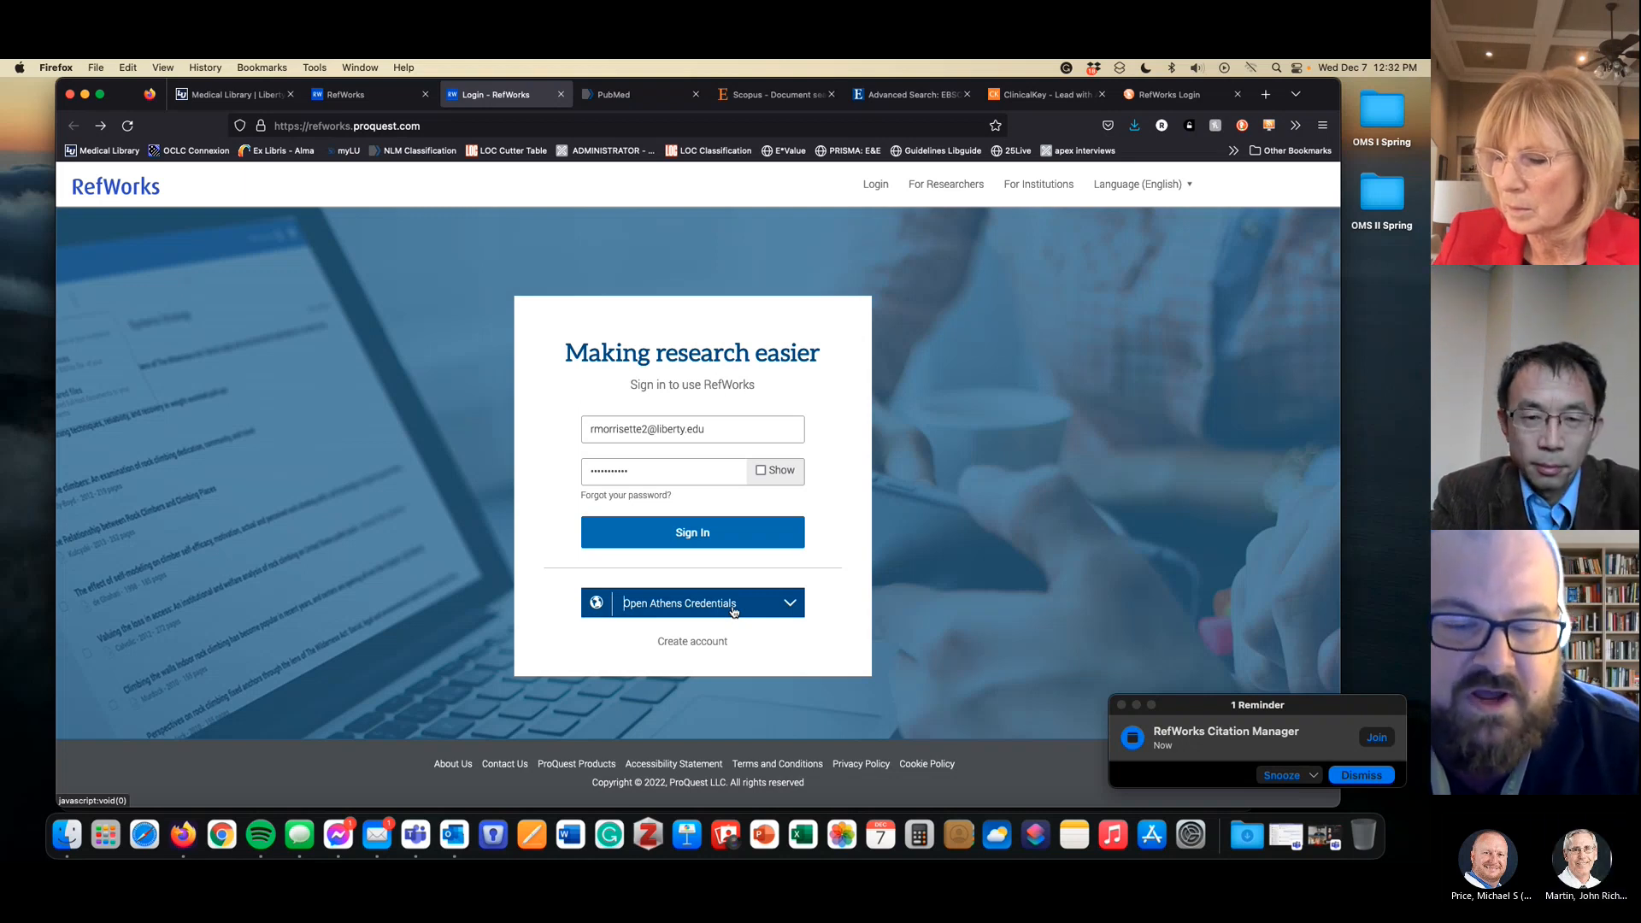
left_click(699, 608)
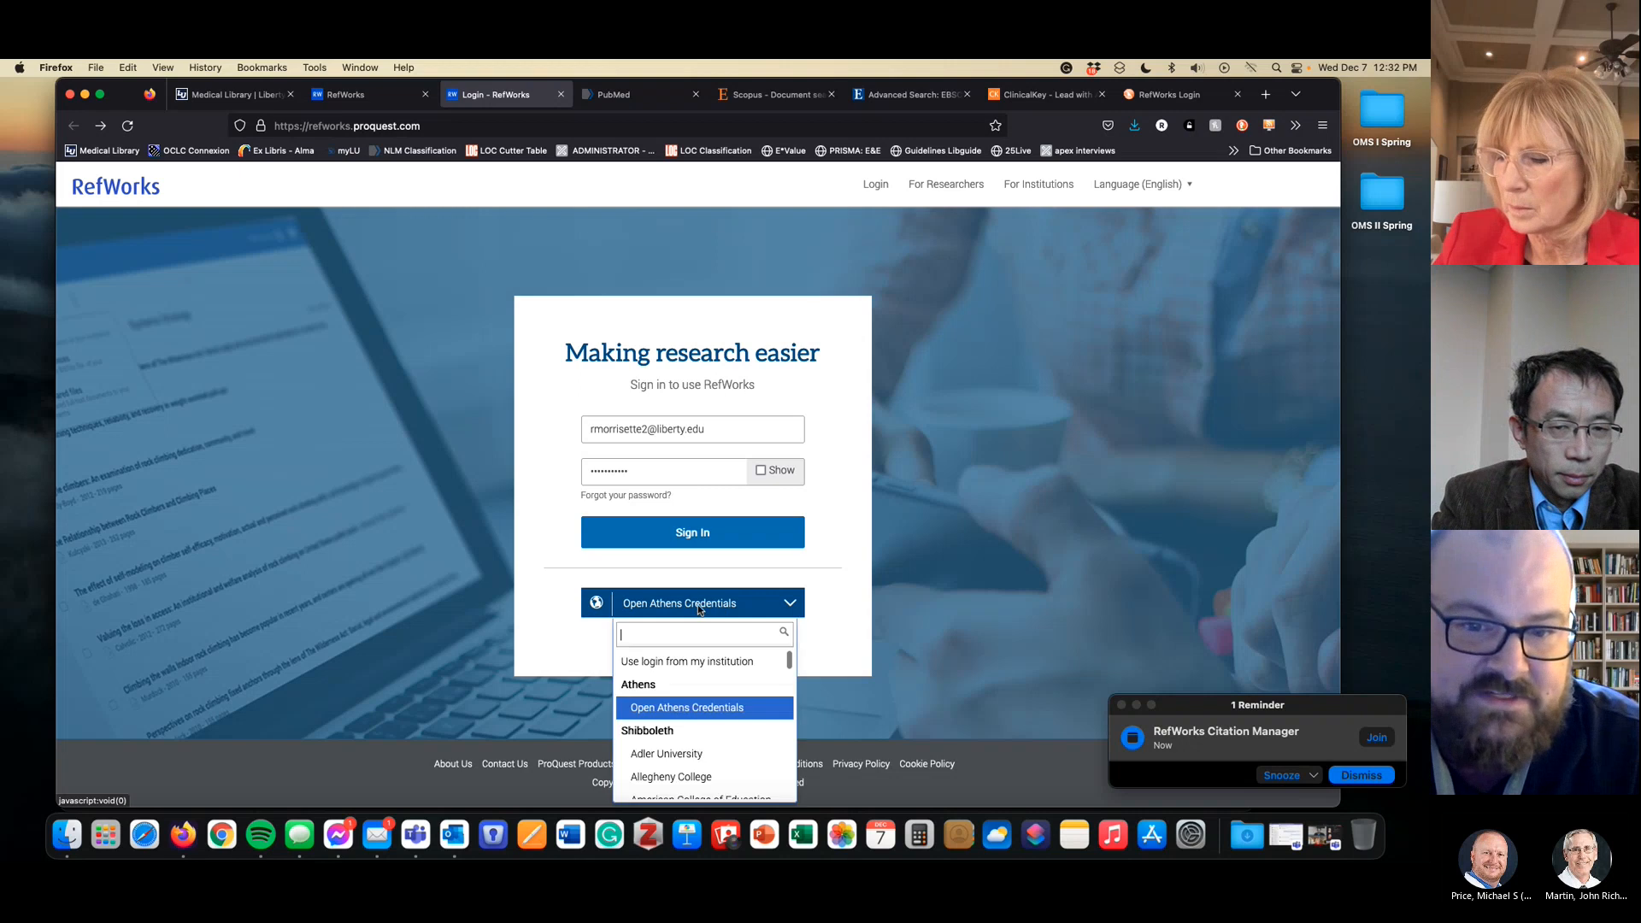
left_click(692, 709)
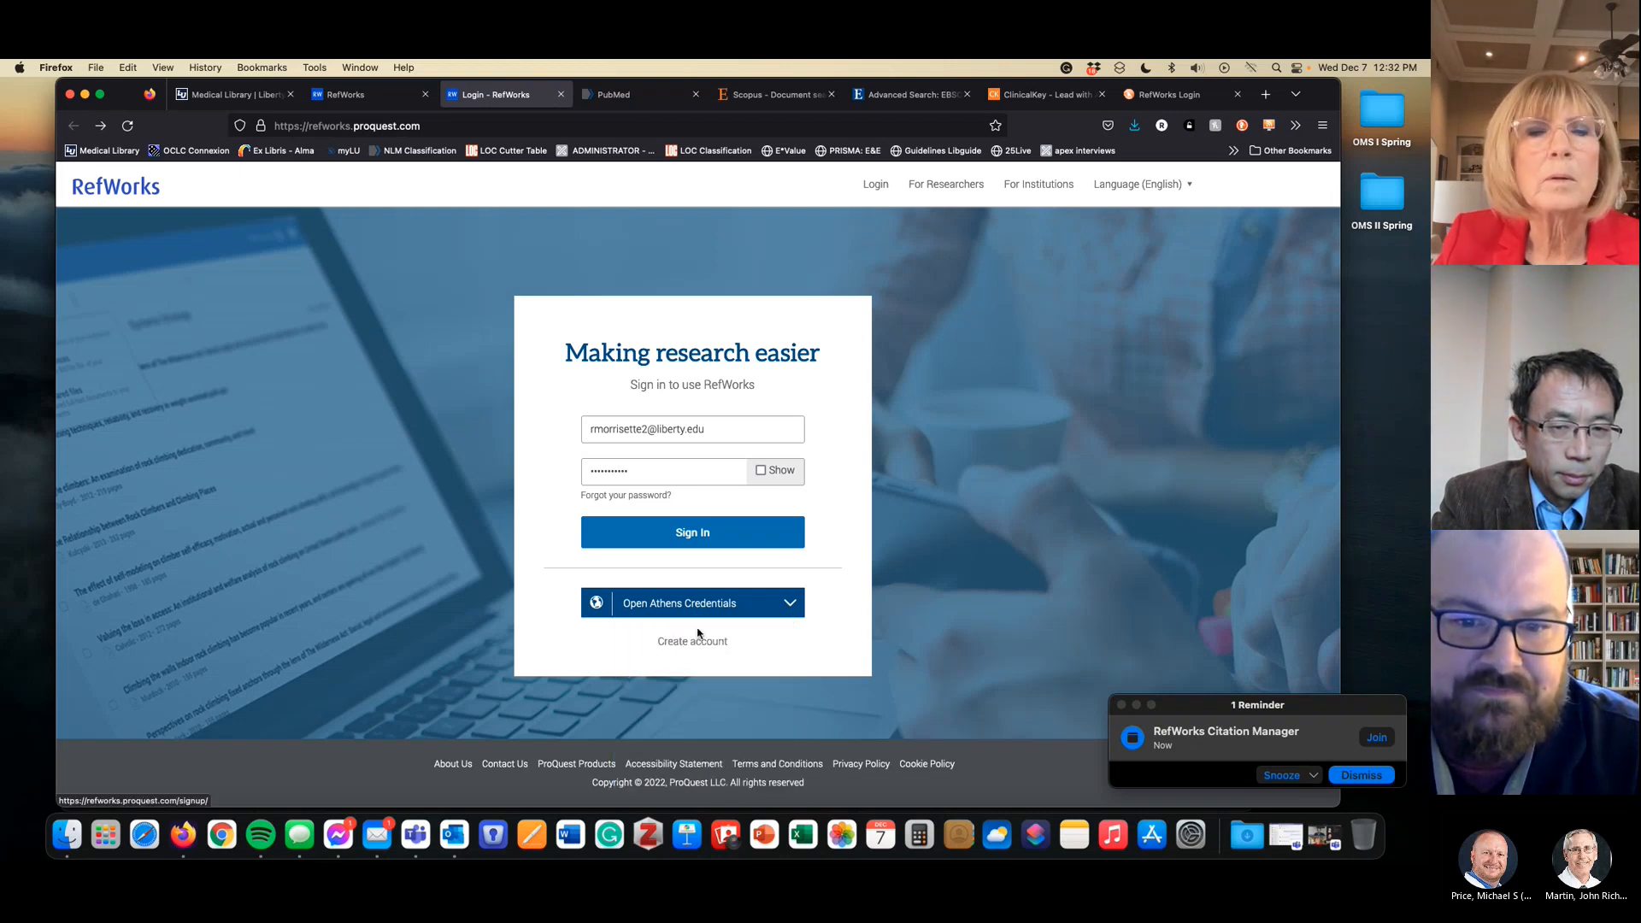
left_click(761, 604)
left_click(656, 709)
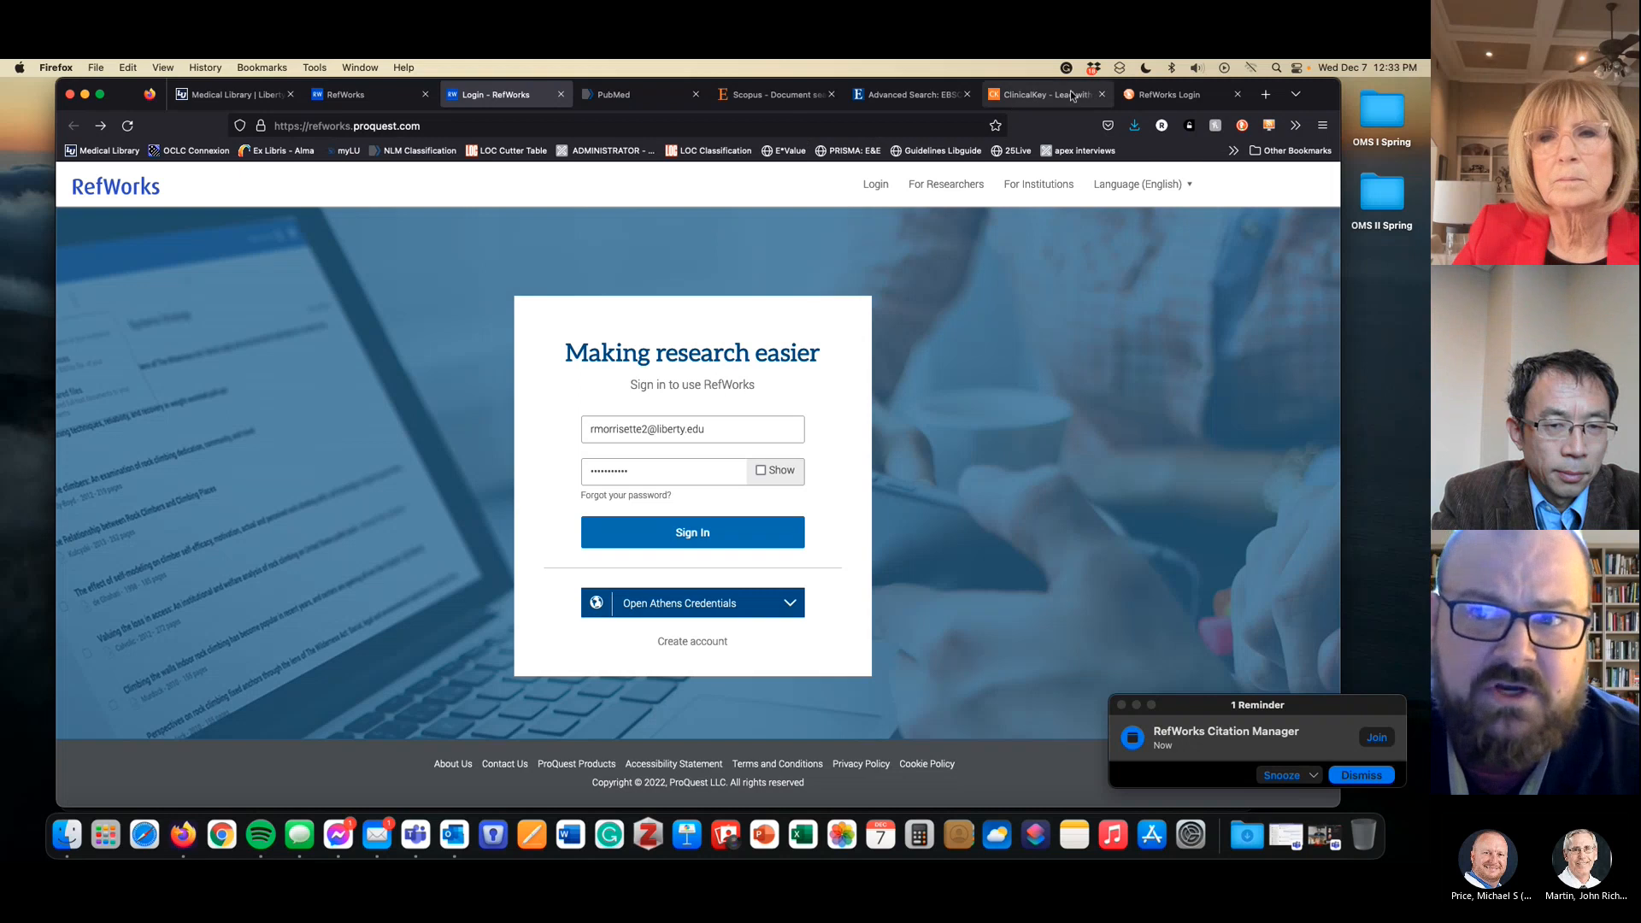
View the older RefWorks login page and follow its link to the most up-to-date version of RefWorks
left_click(1149, 97)
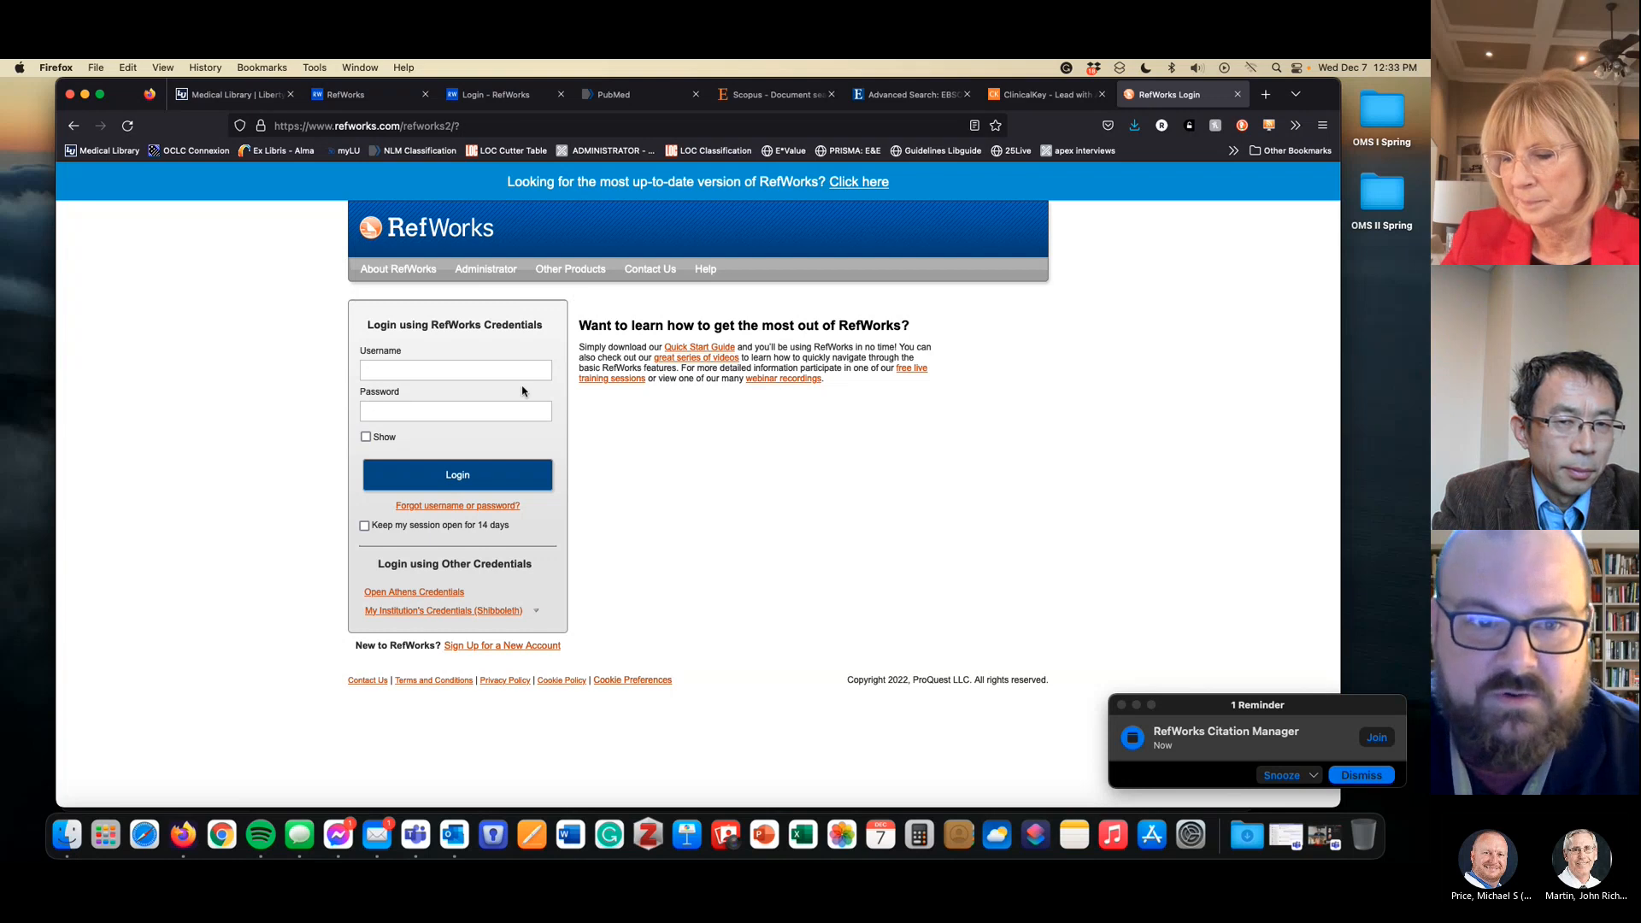
left_click(853, 183)
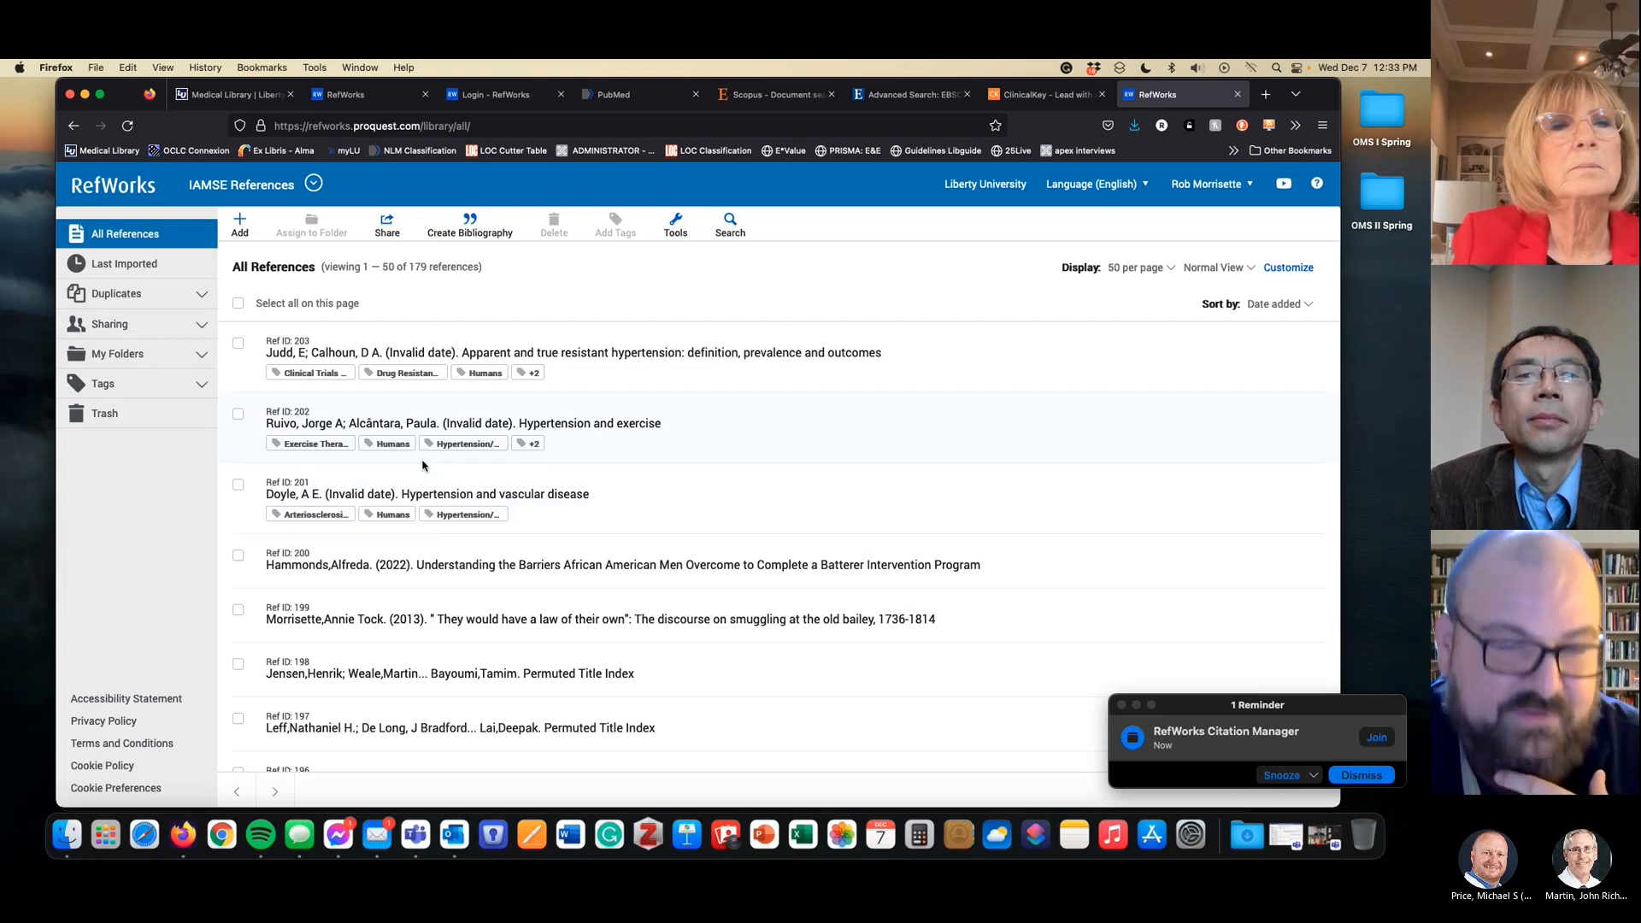
Open PubMed in a separate tab from the Databases list on the Medical Library page and switch to it
left_click(243, 95)
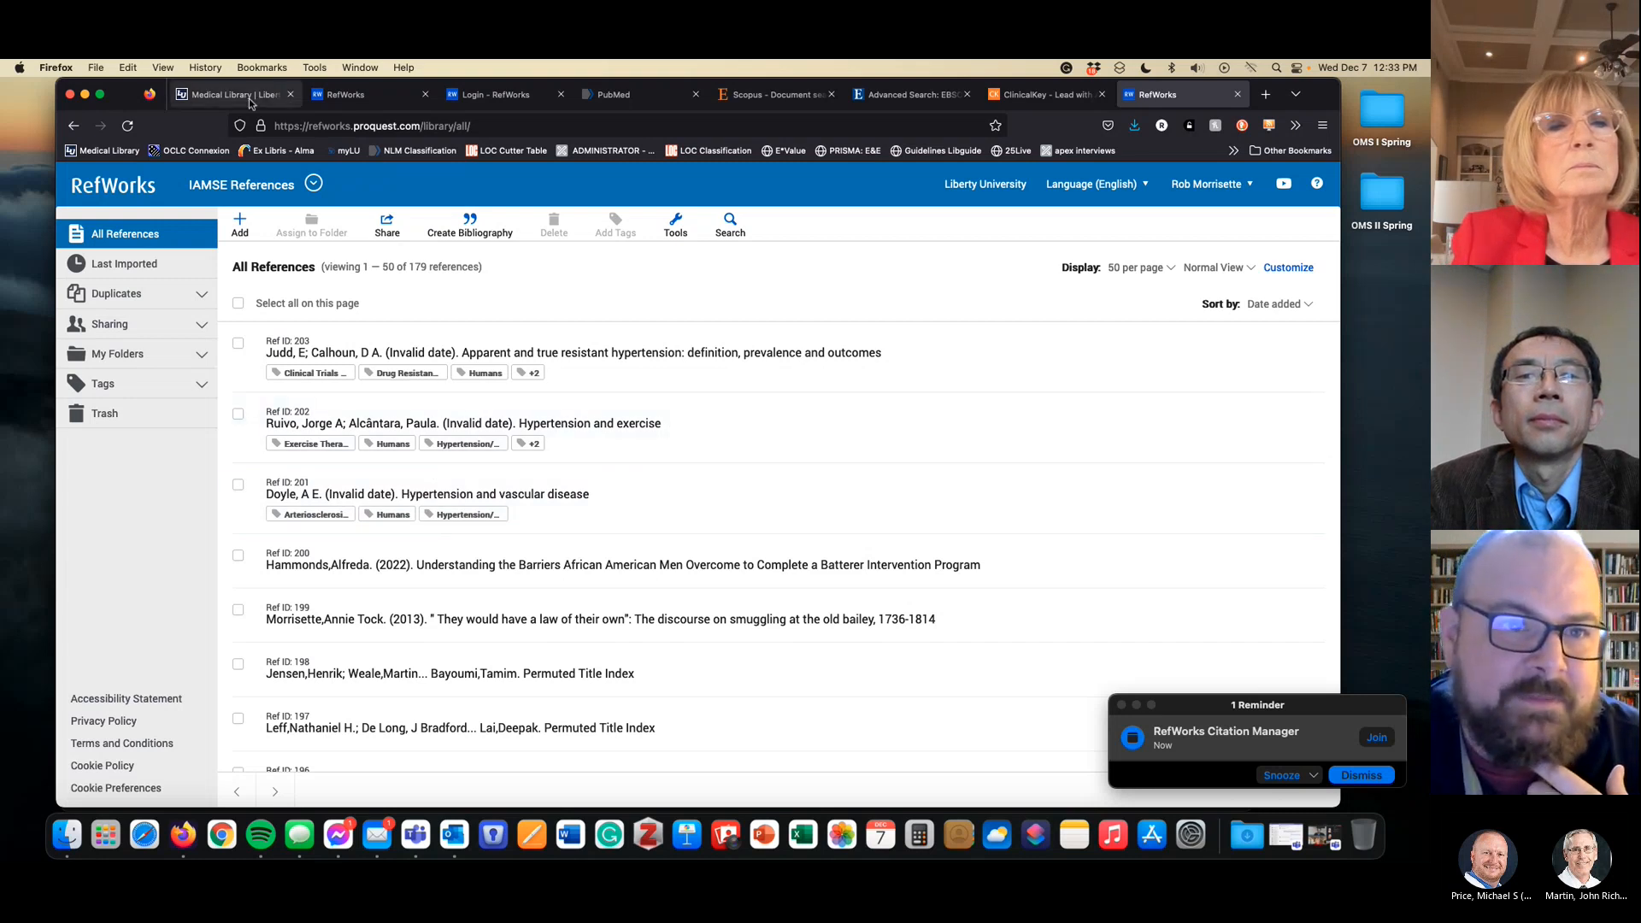
left_click(617, 676)
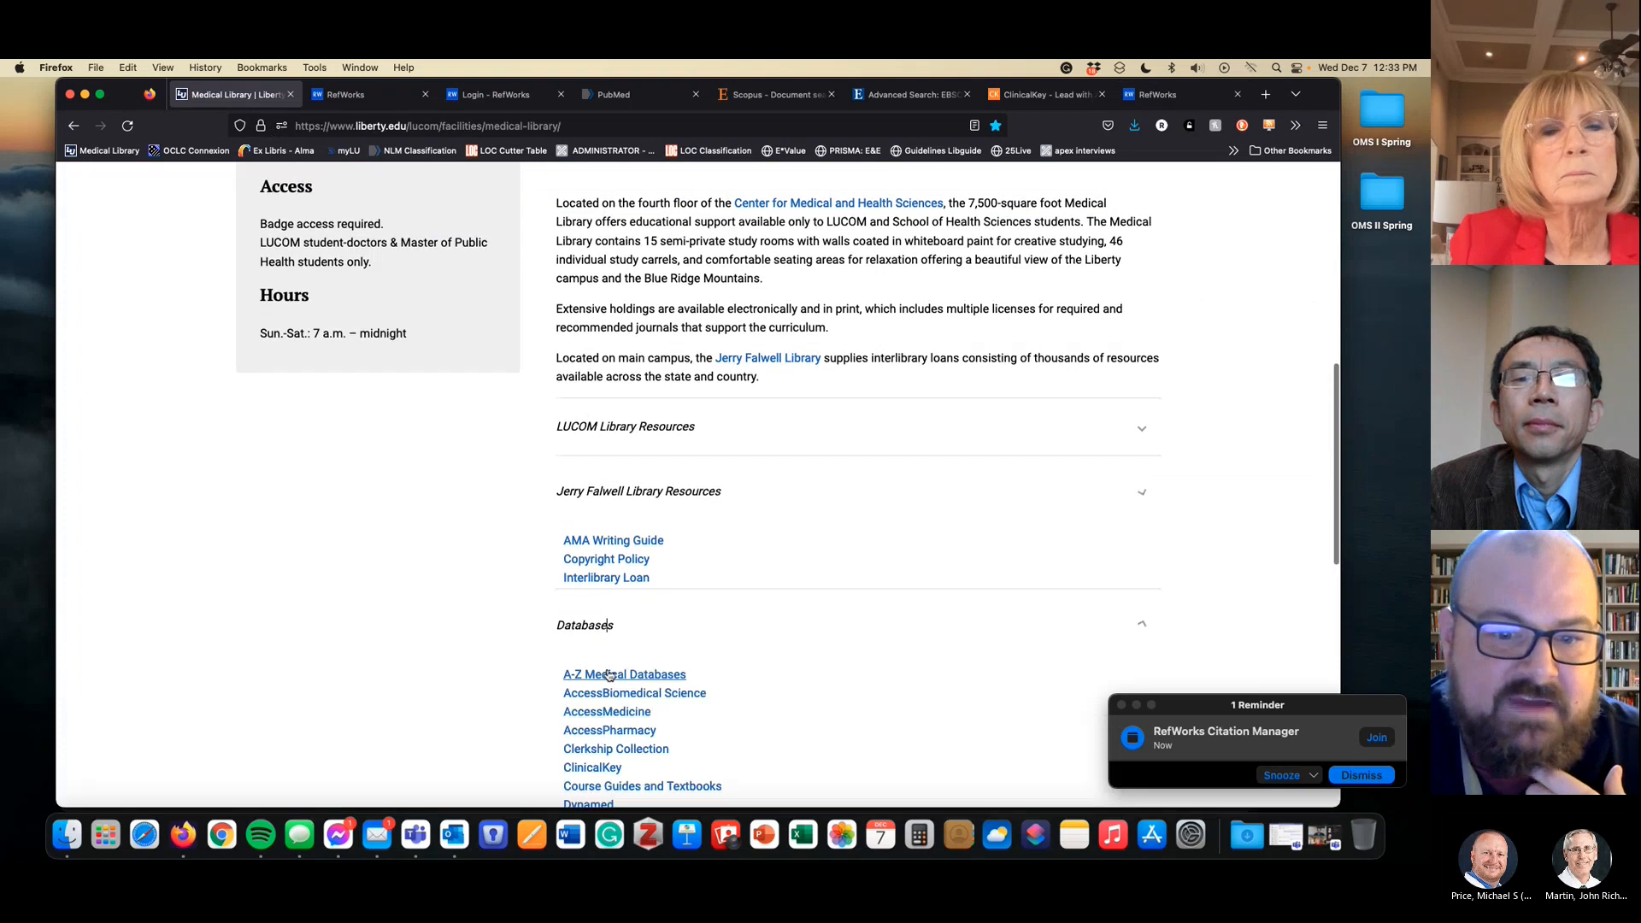
scroll(610, 674, "down", 2)
scroll(611, 673, "down", 2)
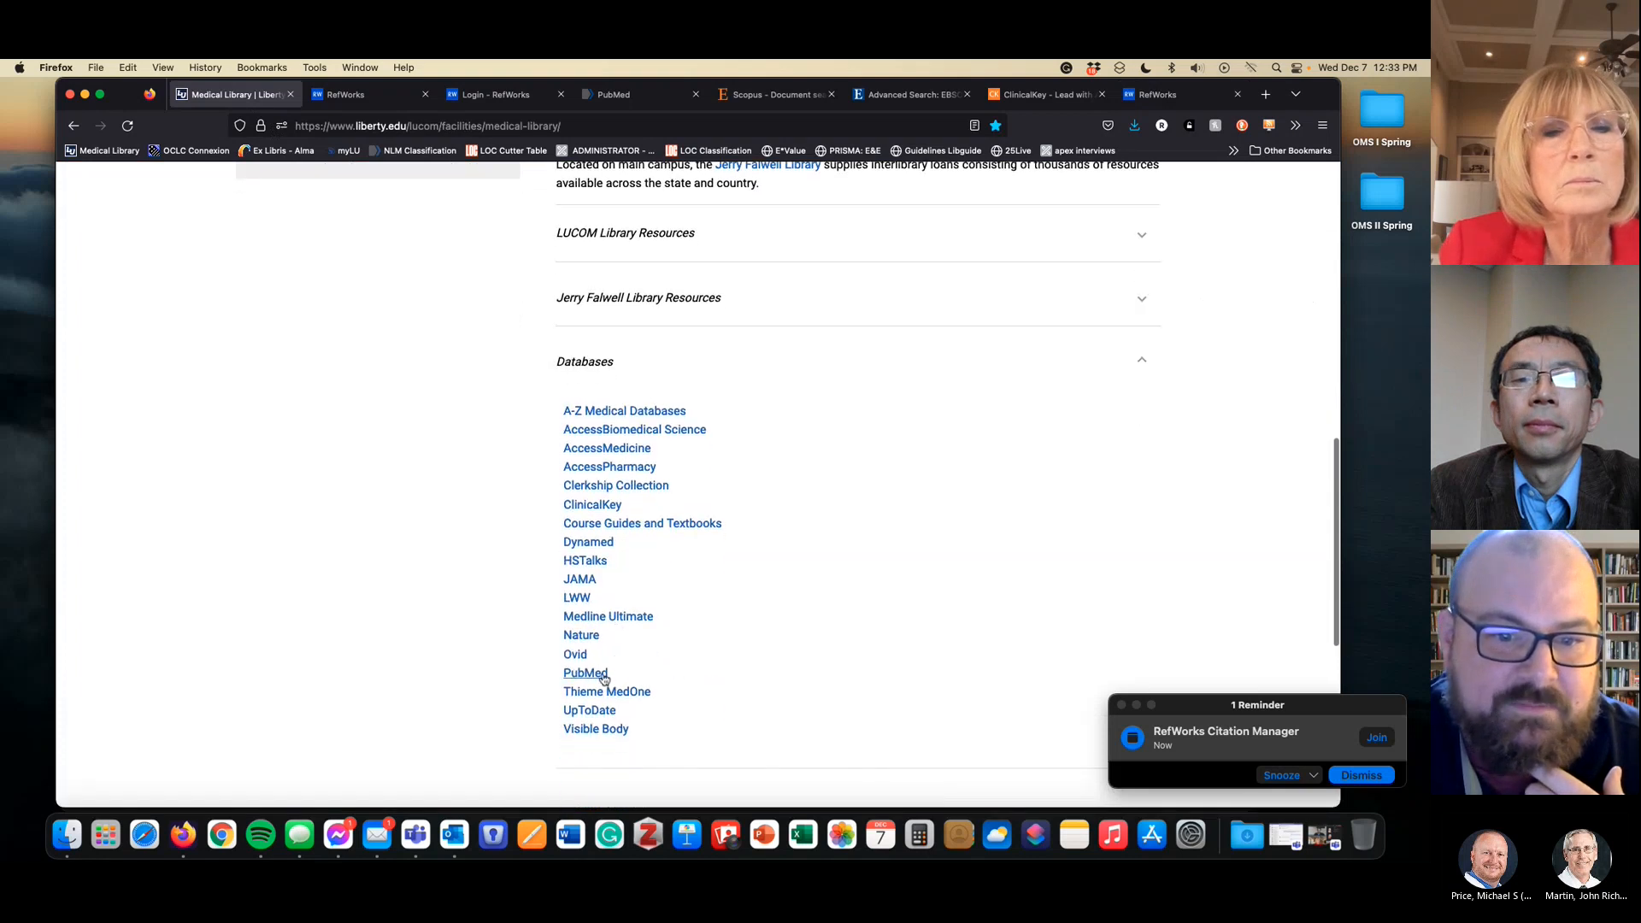
right_click(596, 673)
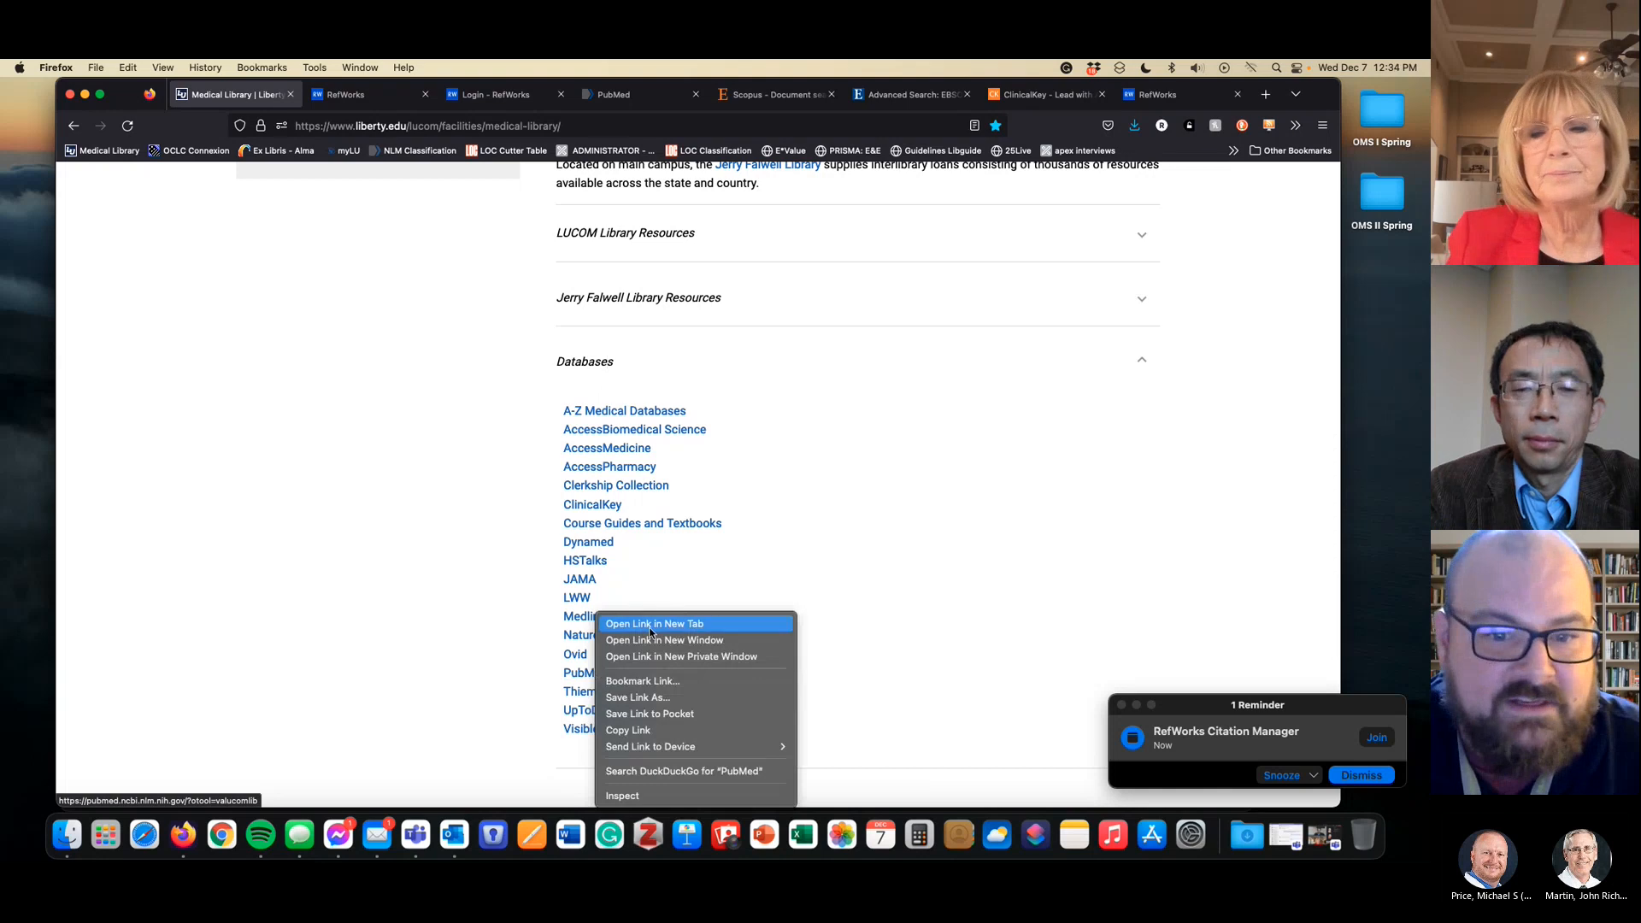
left_click(633, 628)
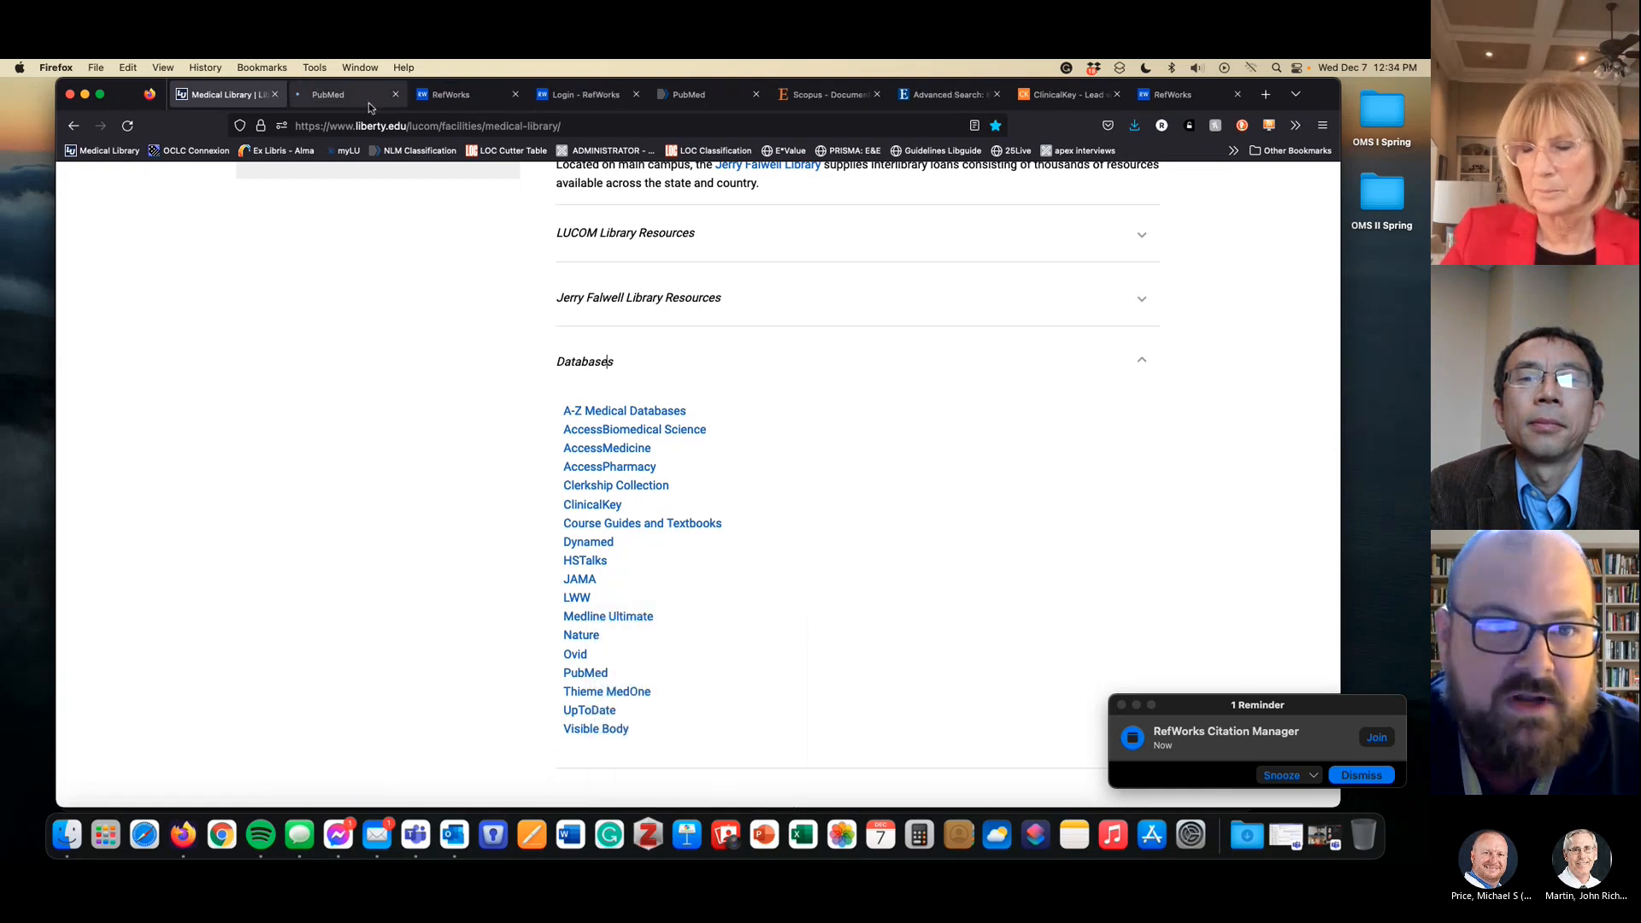
left_click(368, 95)
Search PubMed for "hypertension"
left_click(458, 384)
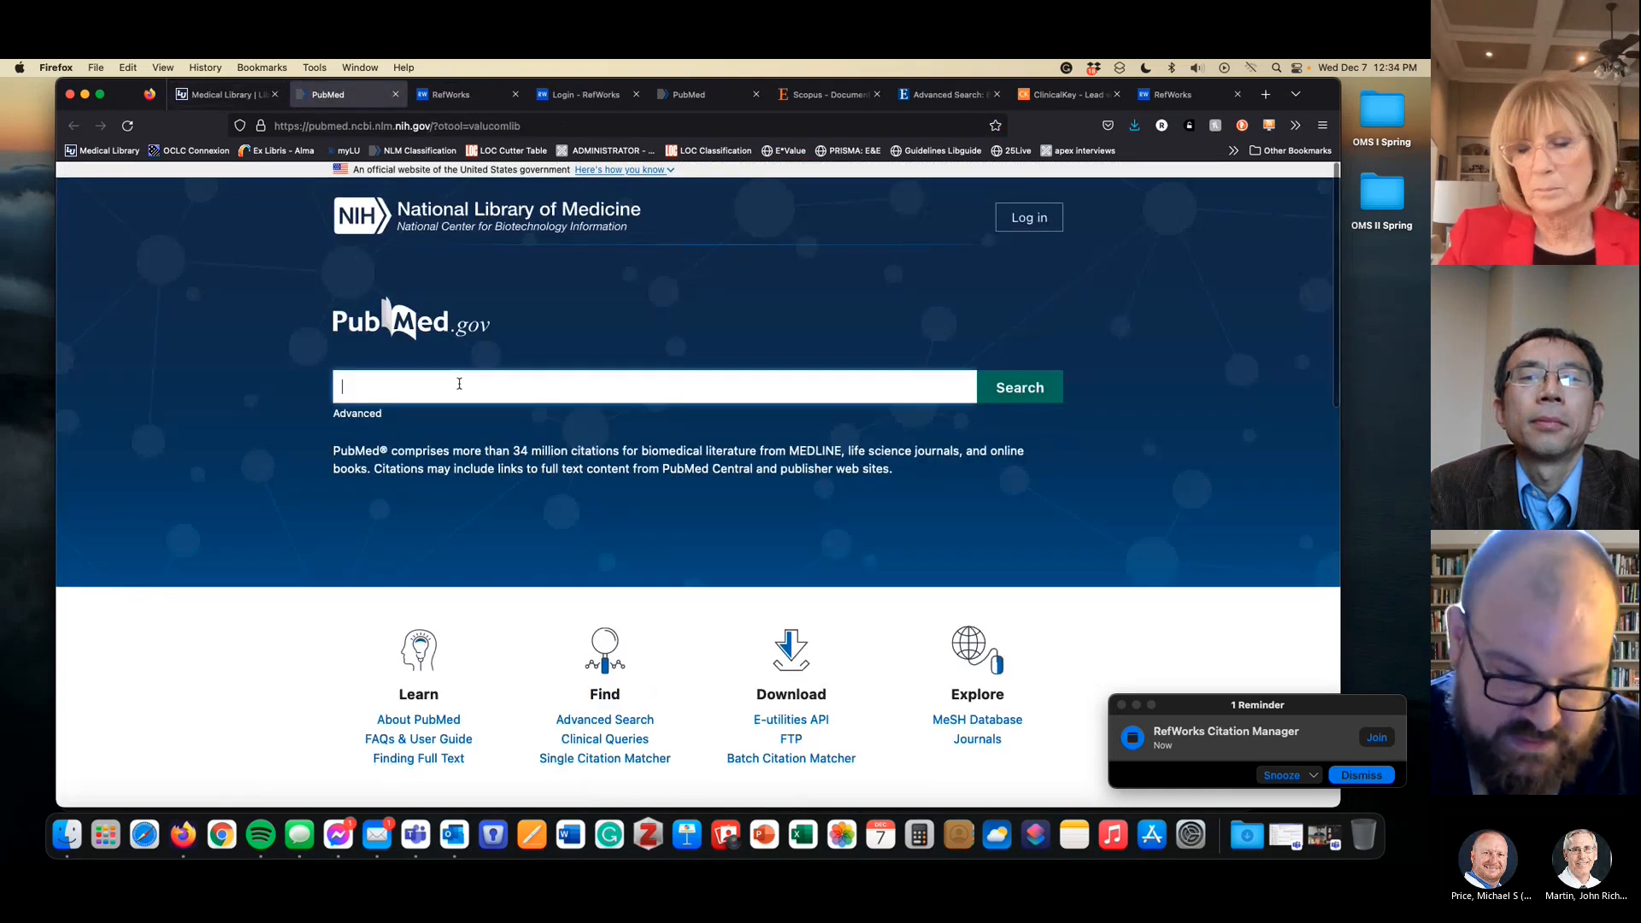
type("hypert")
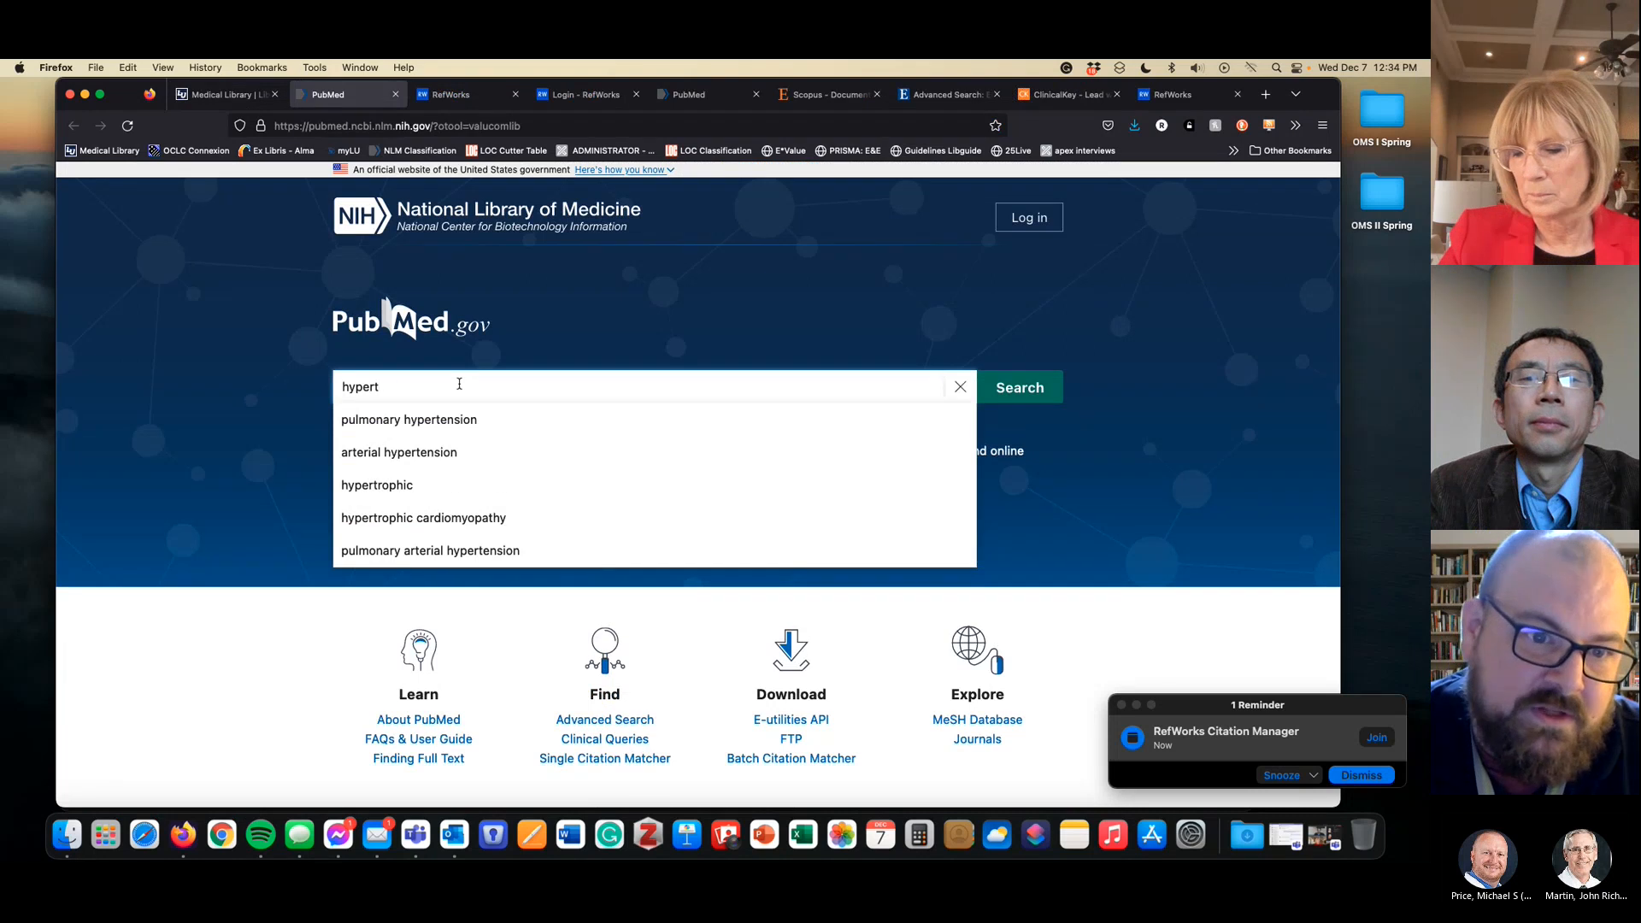
type("ension")
key("Return")
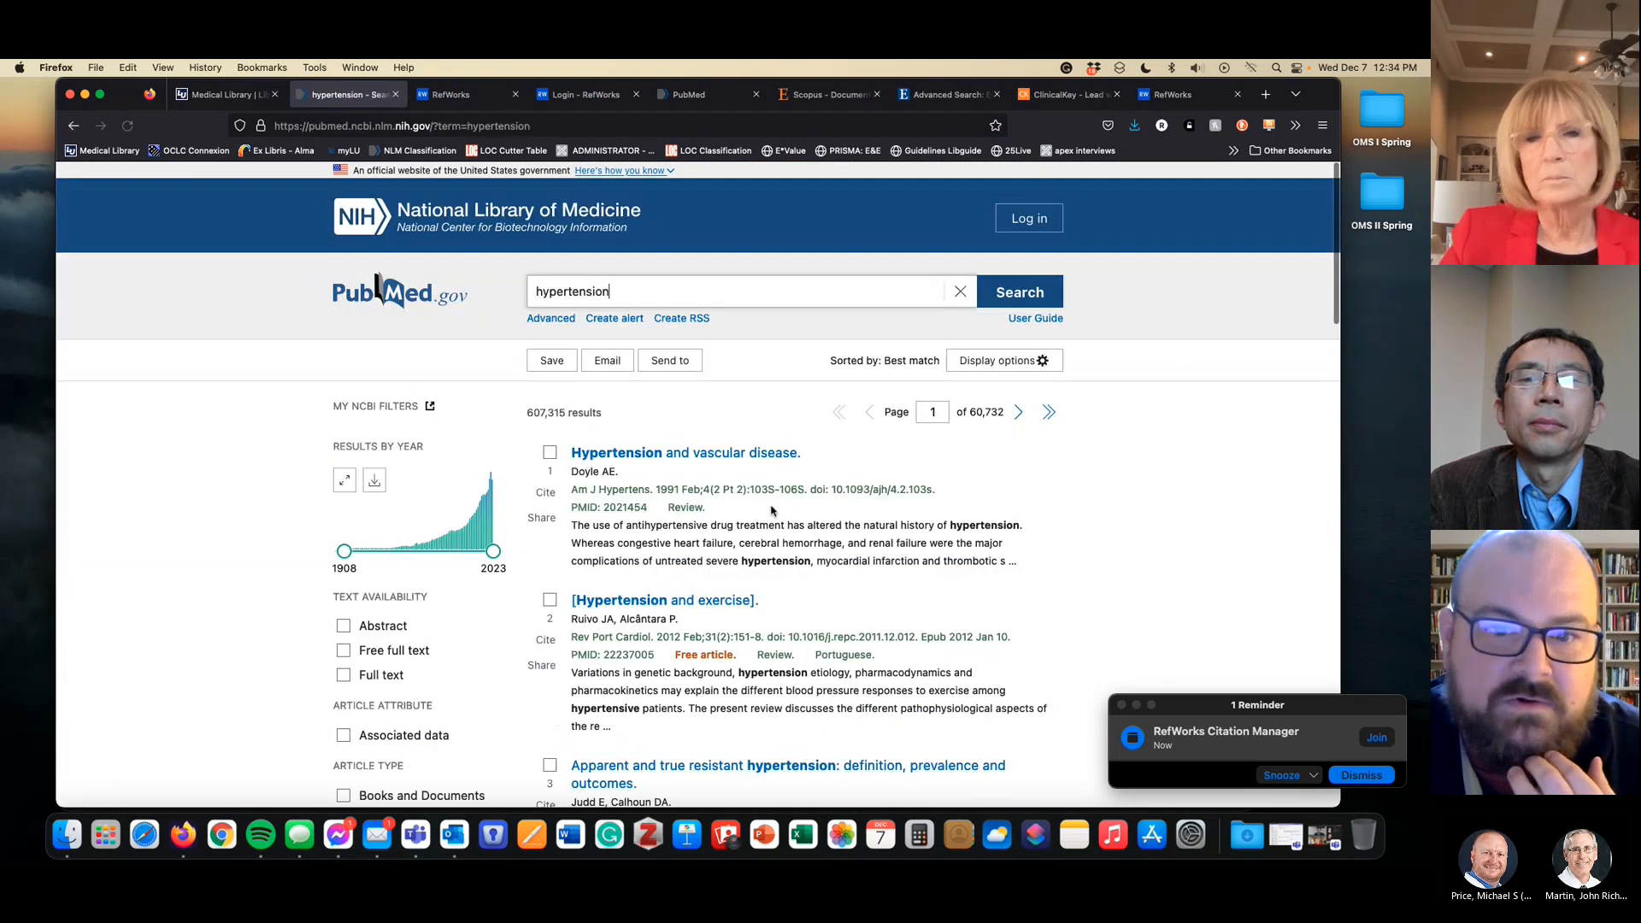
Select the first three articles in the hypertension search results
left_click(550, 453)
left_click(550, 600)
scroll(575, 664, "down", 3)
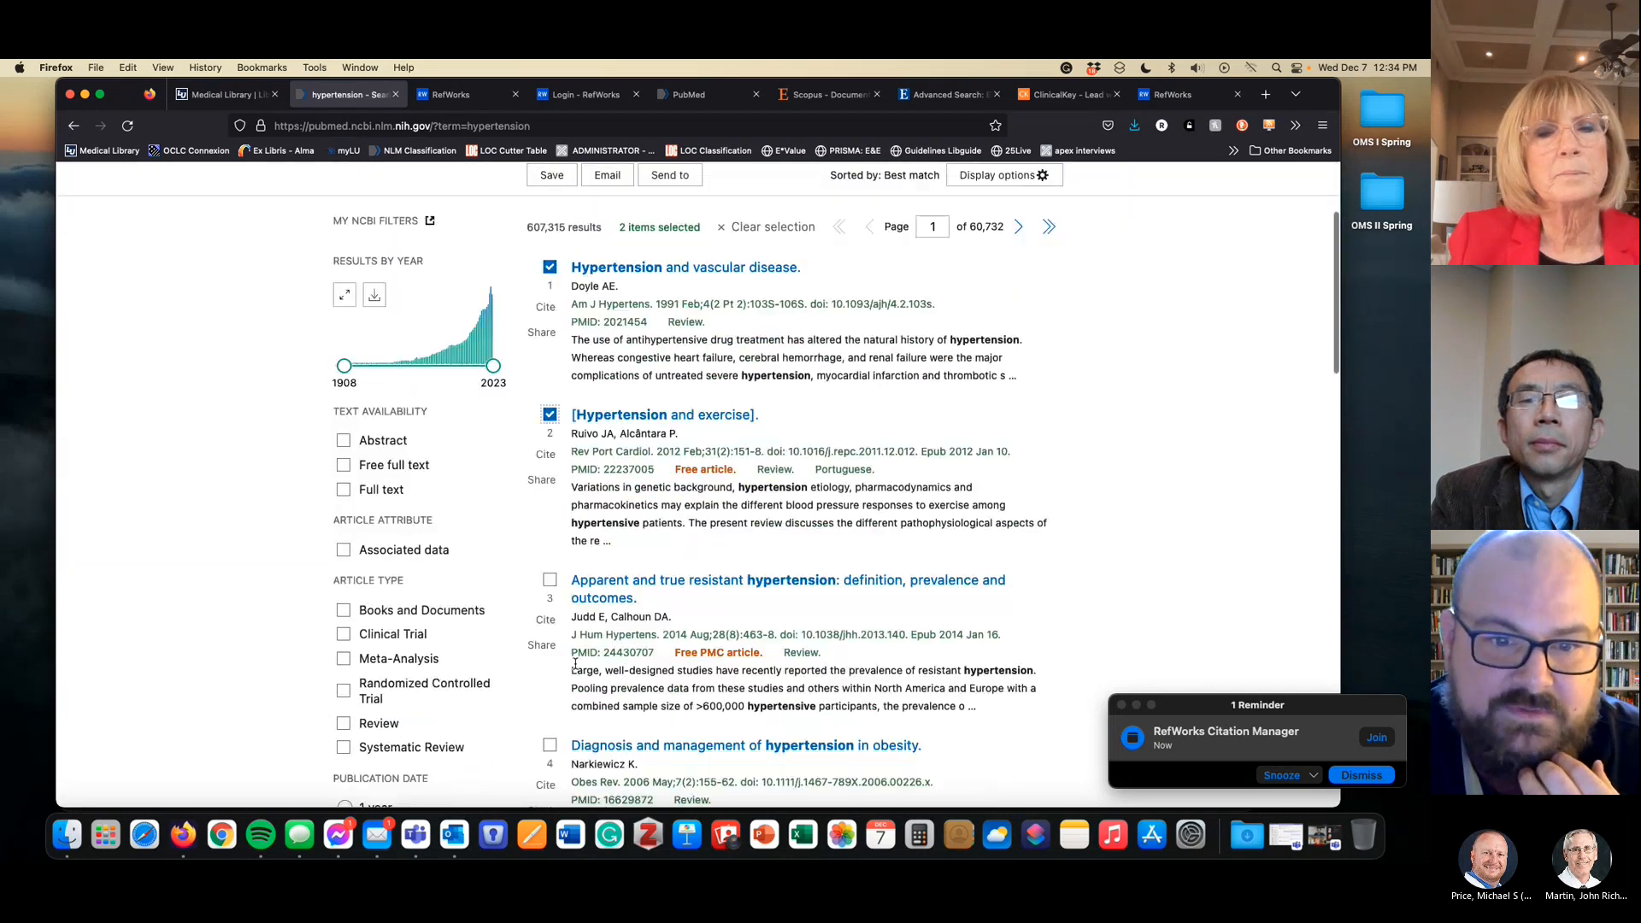
left_click(549, 579)
Send the three selected articles to a citation manager file and dismiss the downloads list
scroll(598, 513, "up", 3)
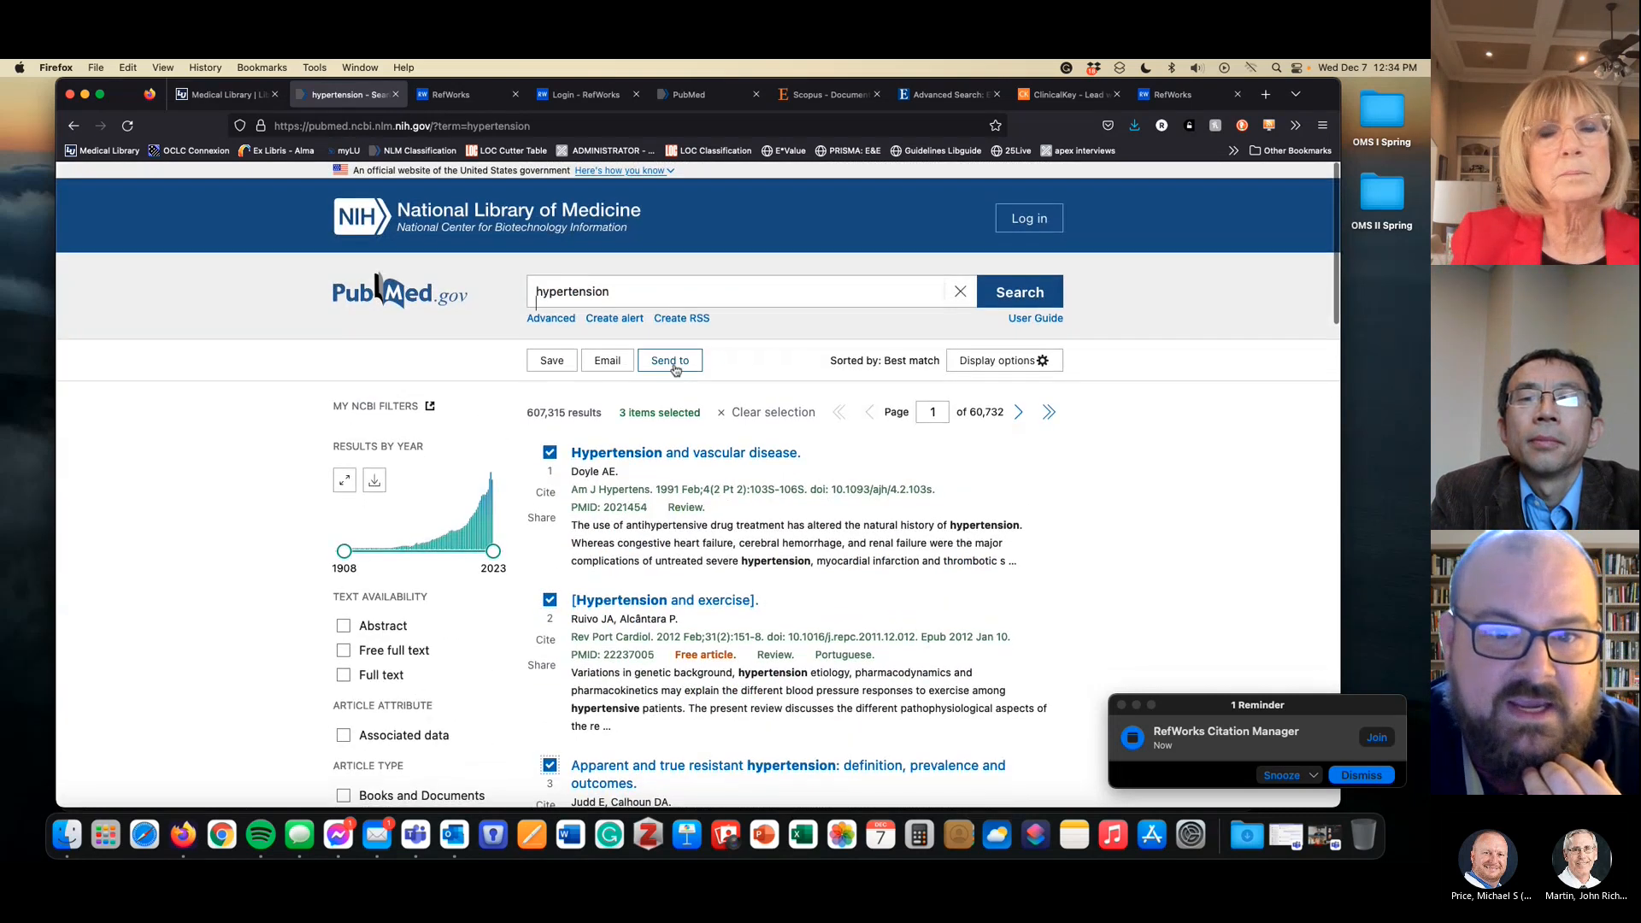
left_click(672, 362)
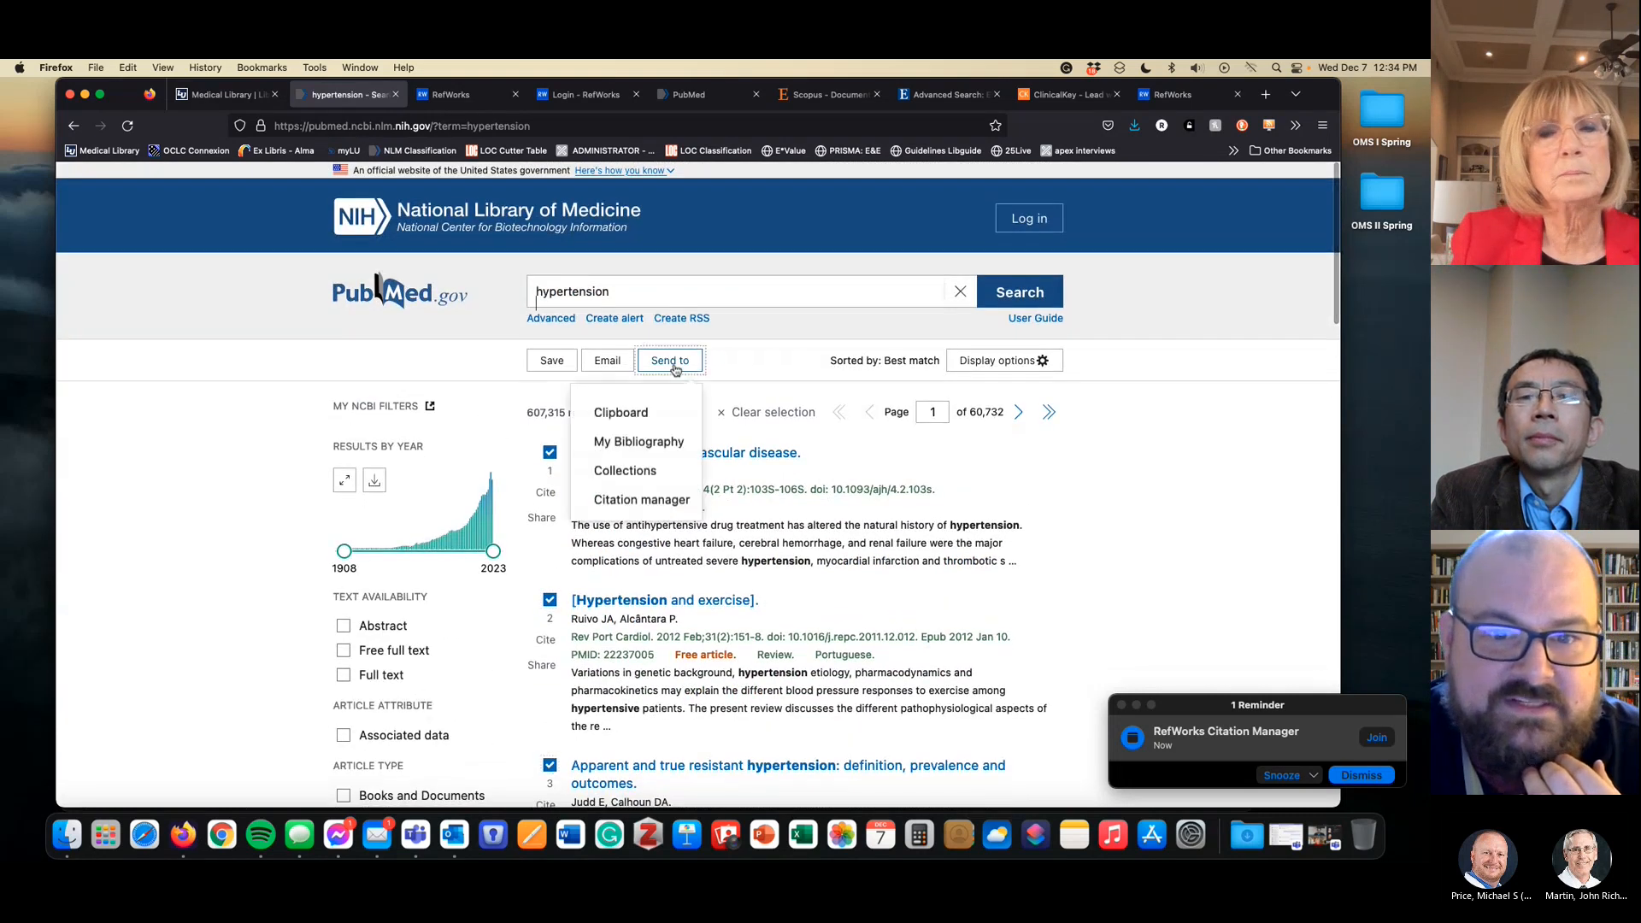
left_click(641, 508)
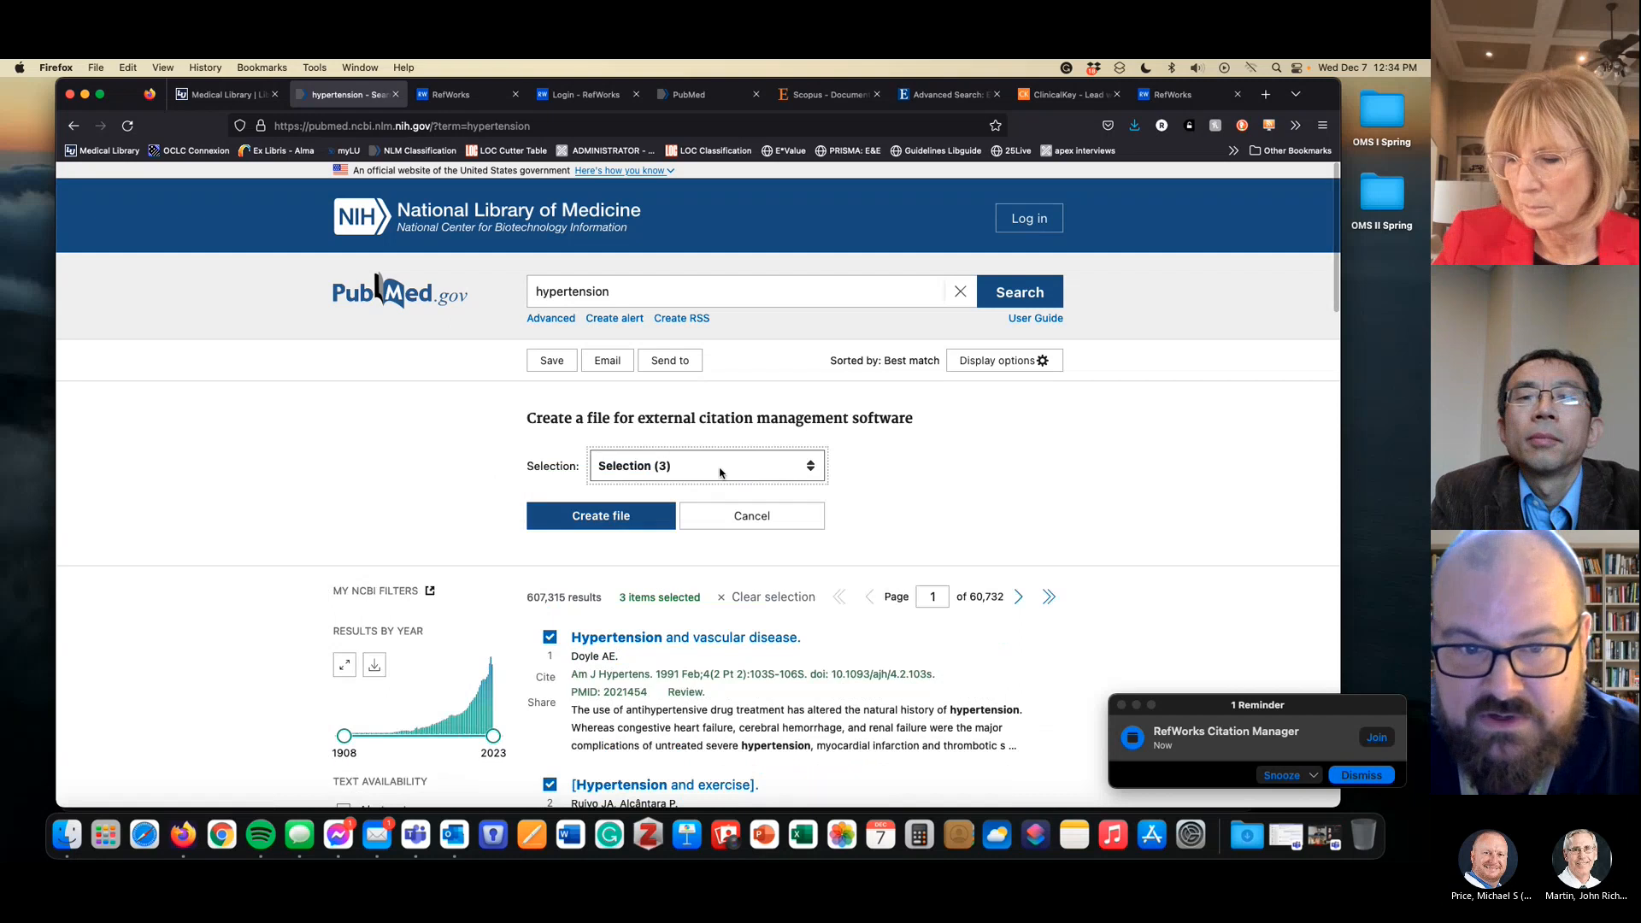
left_click(646, 516)
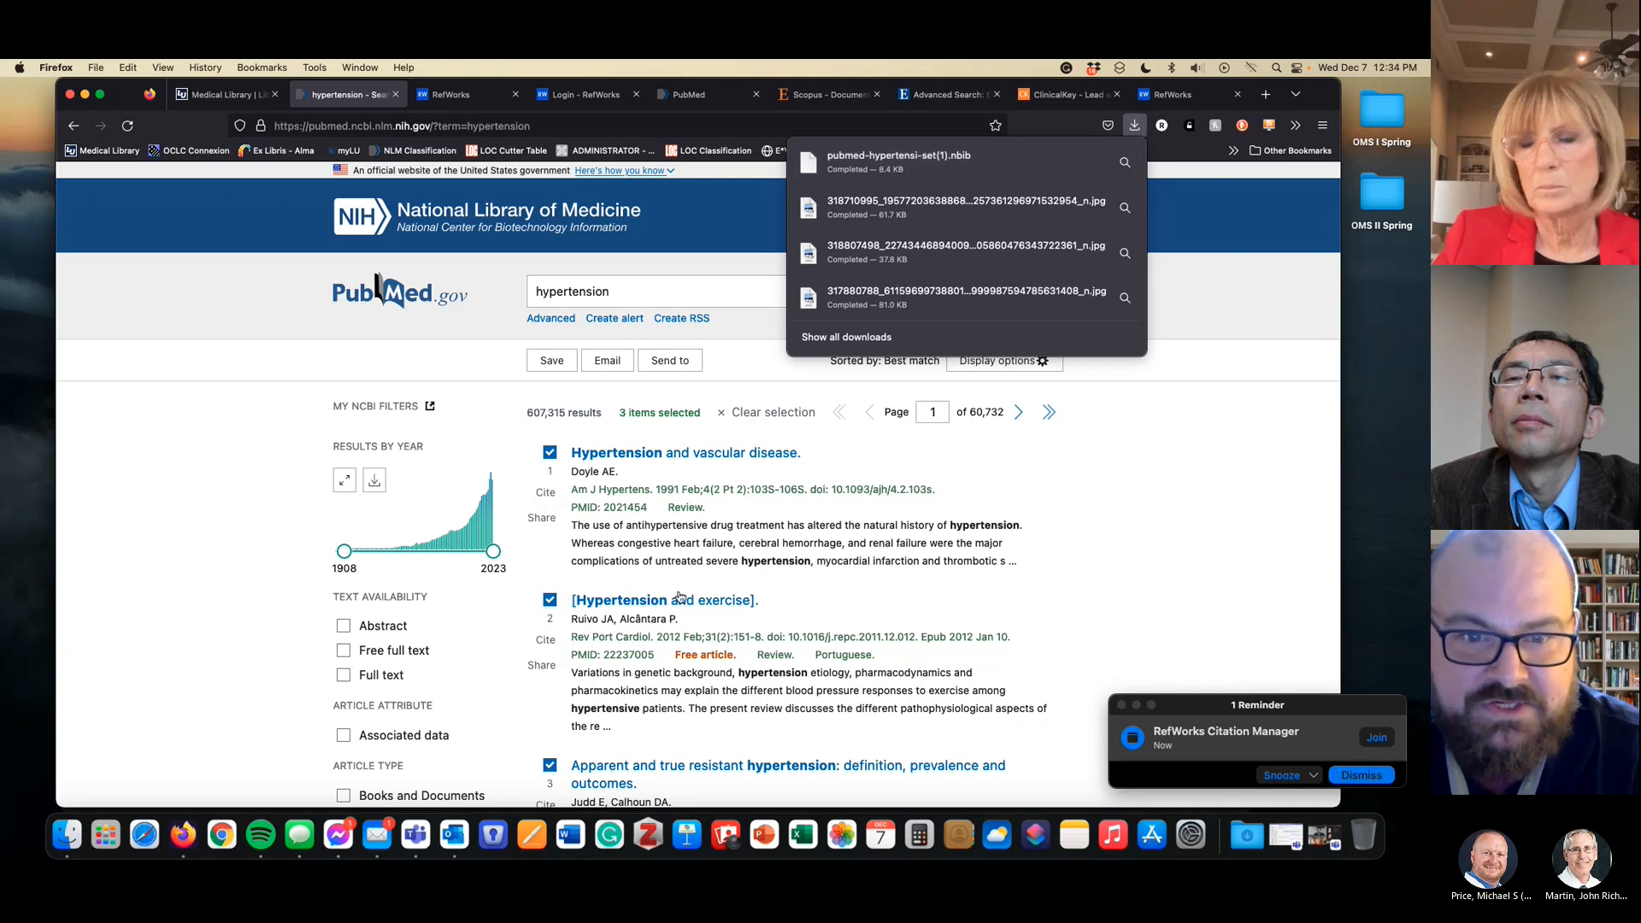
left_click(1127, 528)
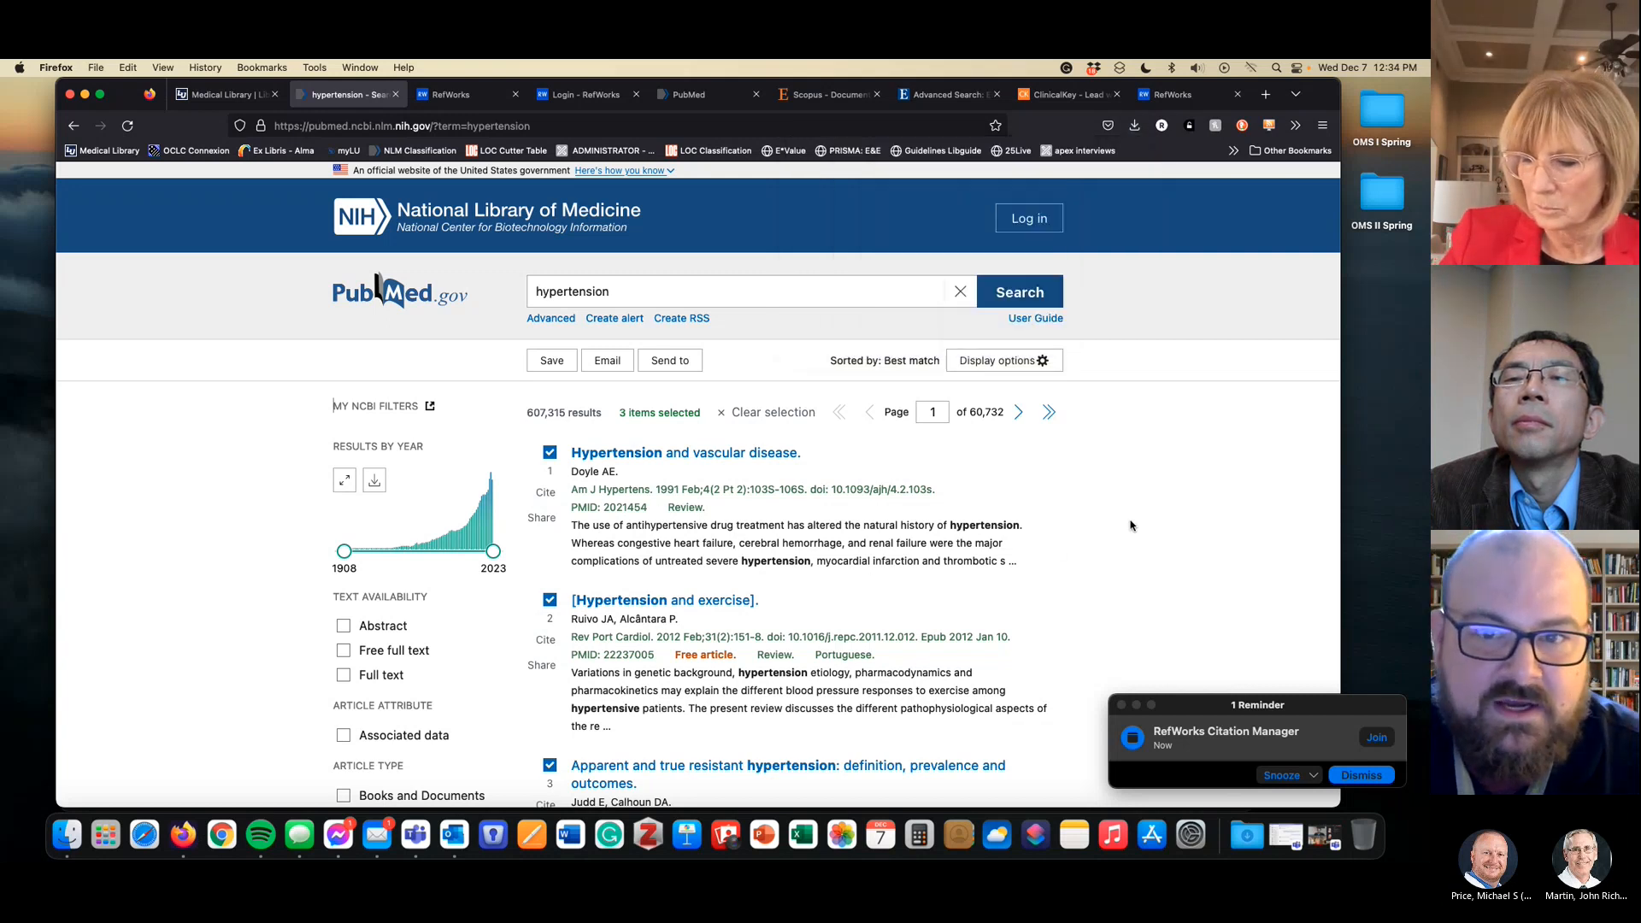
Import pubmed-hypertensi-set(1).nbib from Downloads into the RefWorks library as NLM PubMed, including tags from the database
left_click(462, 94)
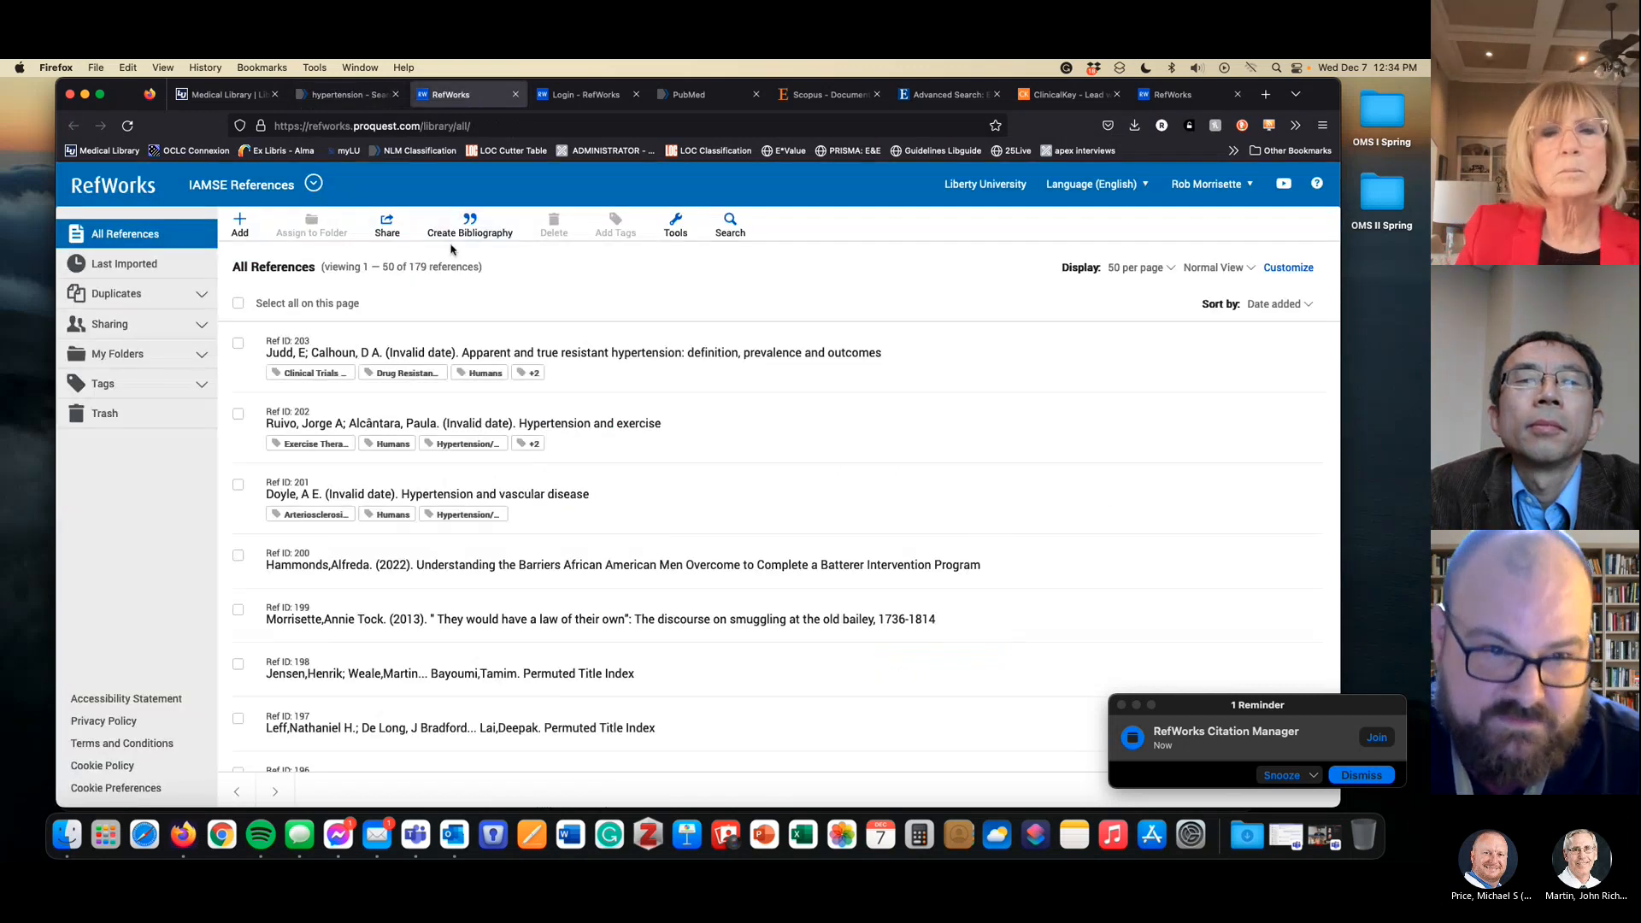
left_click(242, 227)
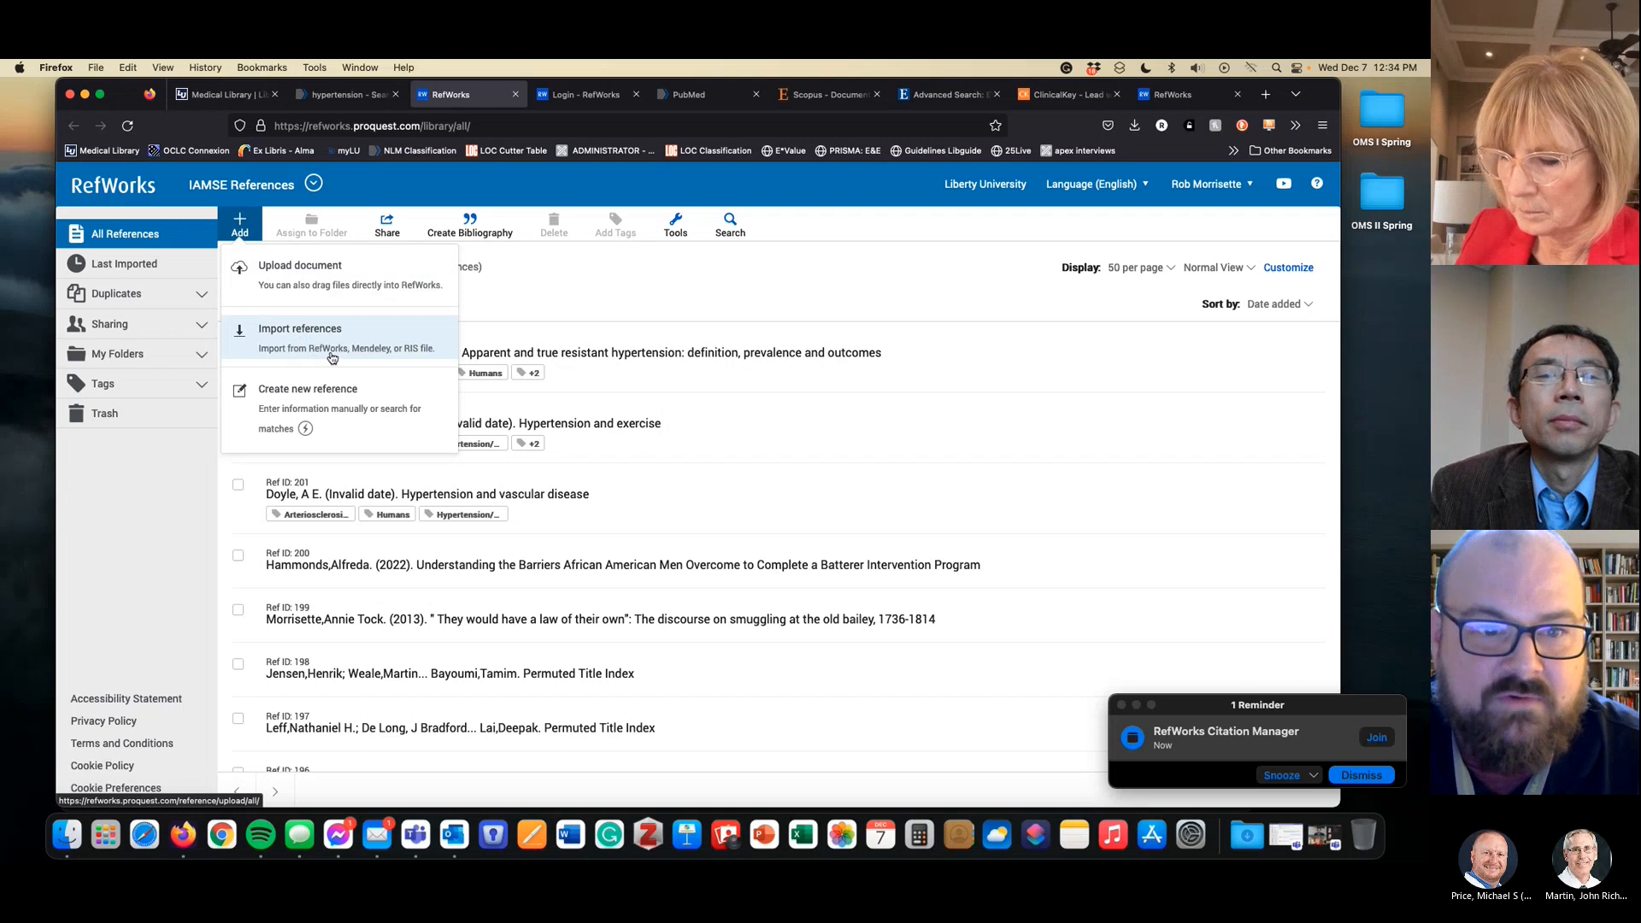
left_click(304, 343)
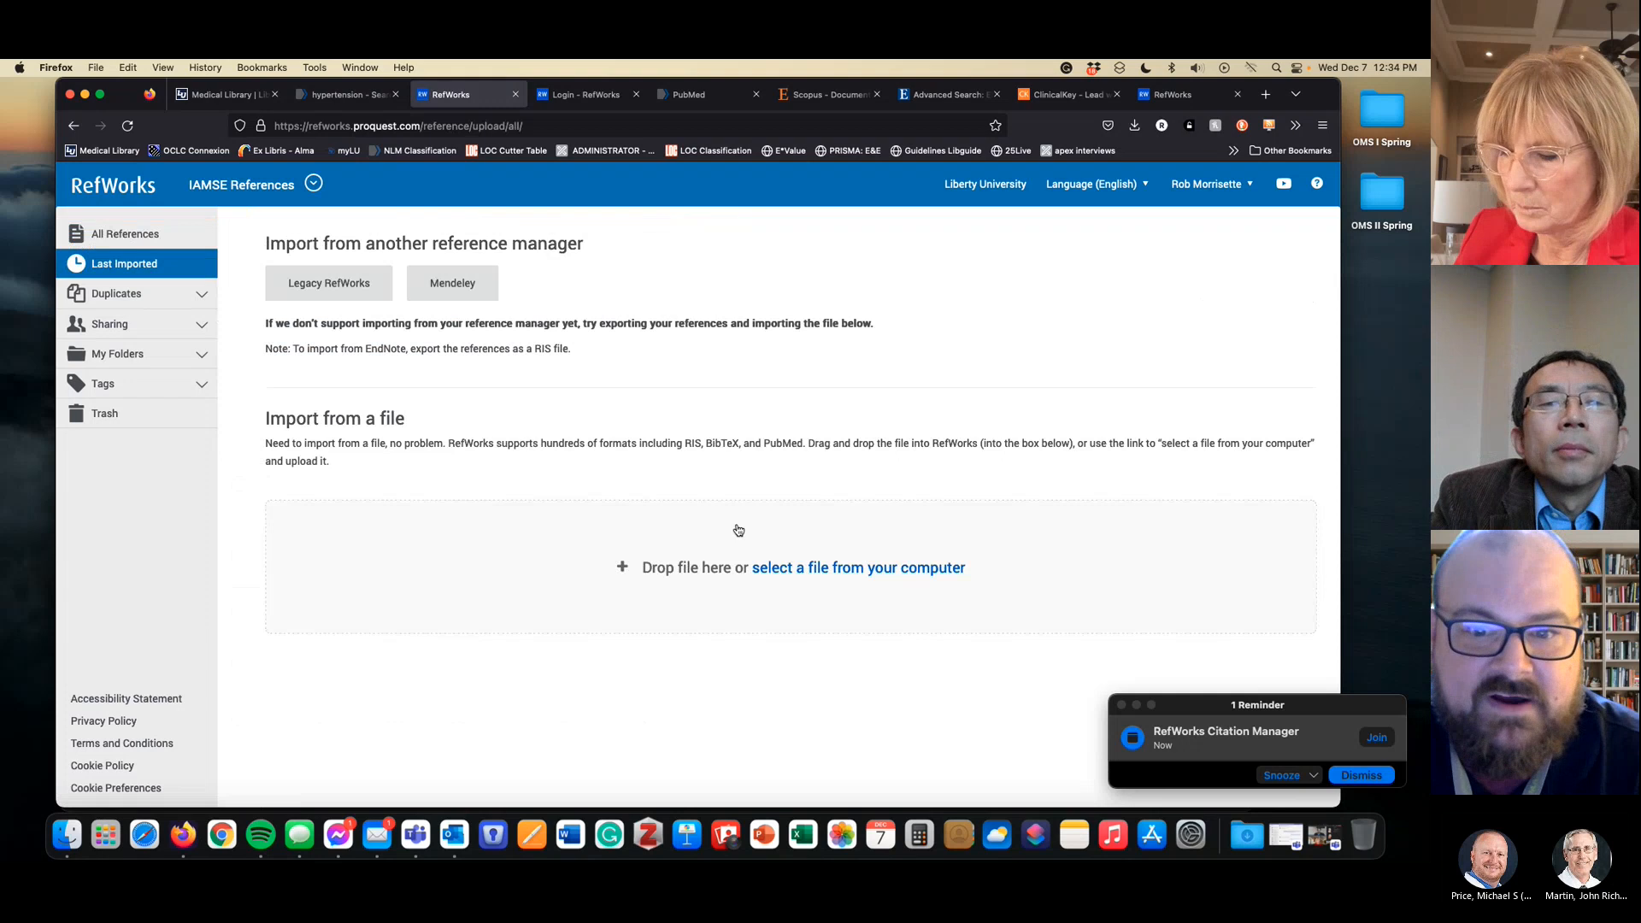
left_click(818, 576)
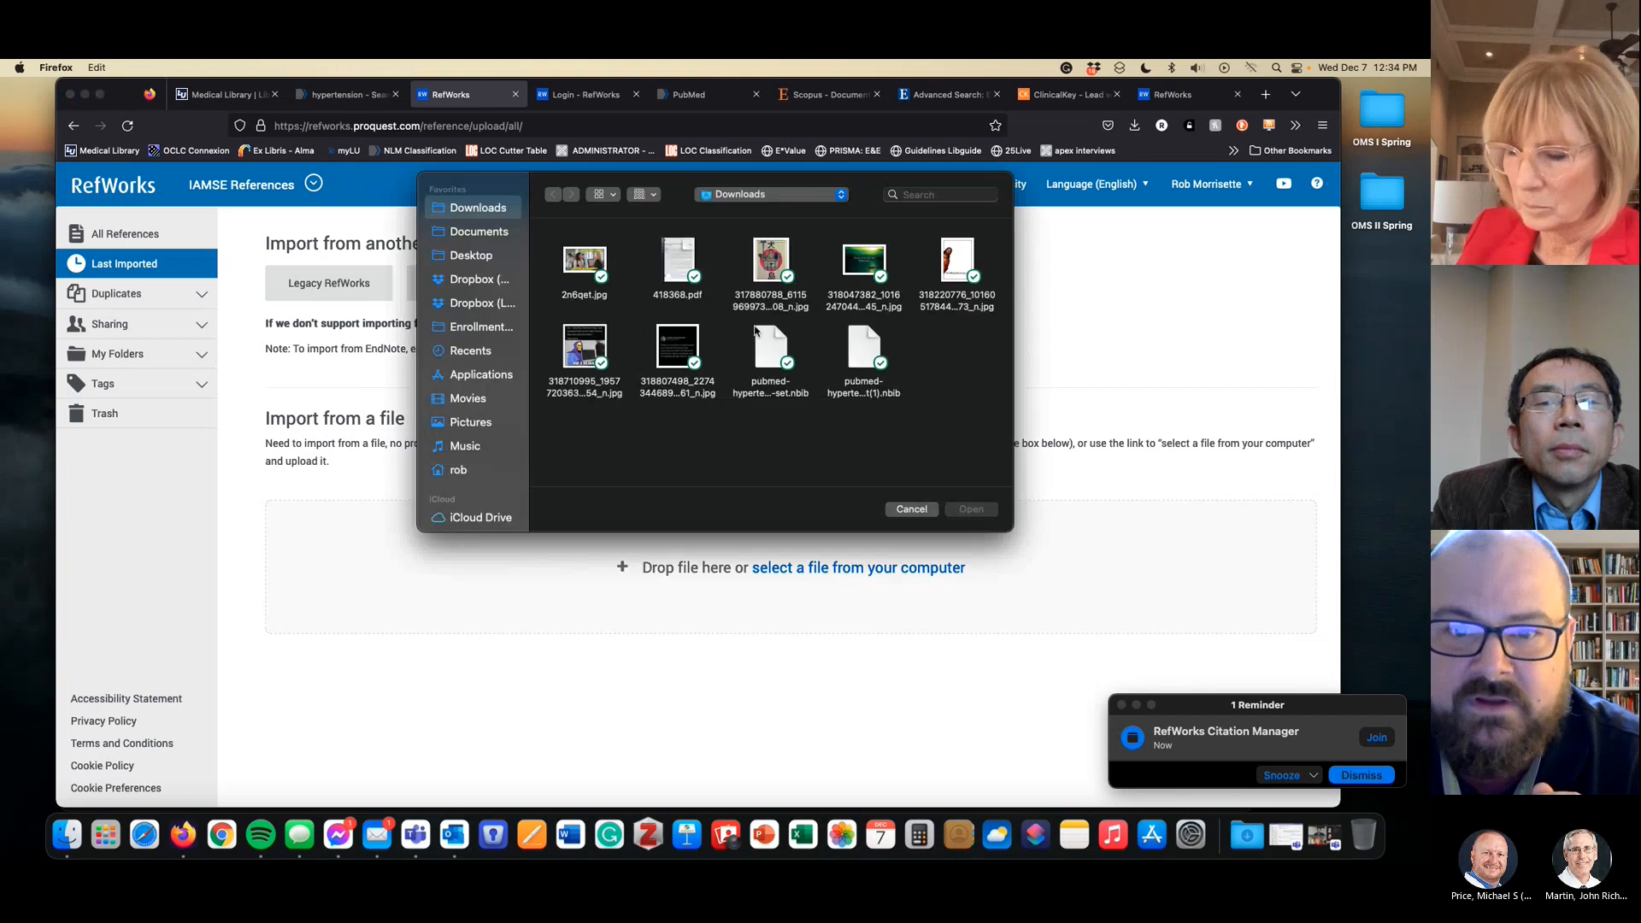
left_click(872, 348)
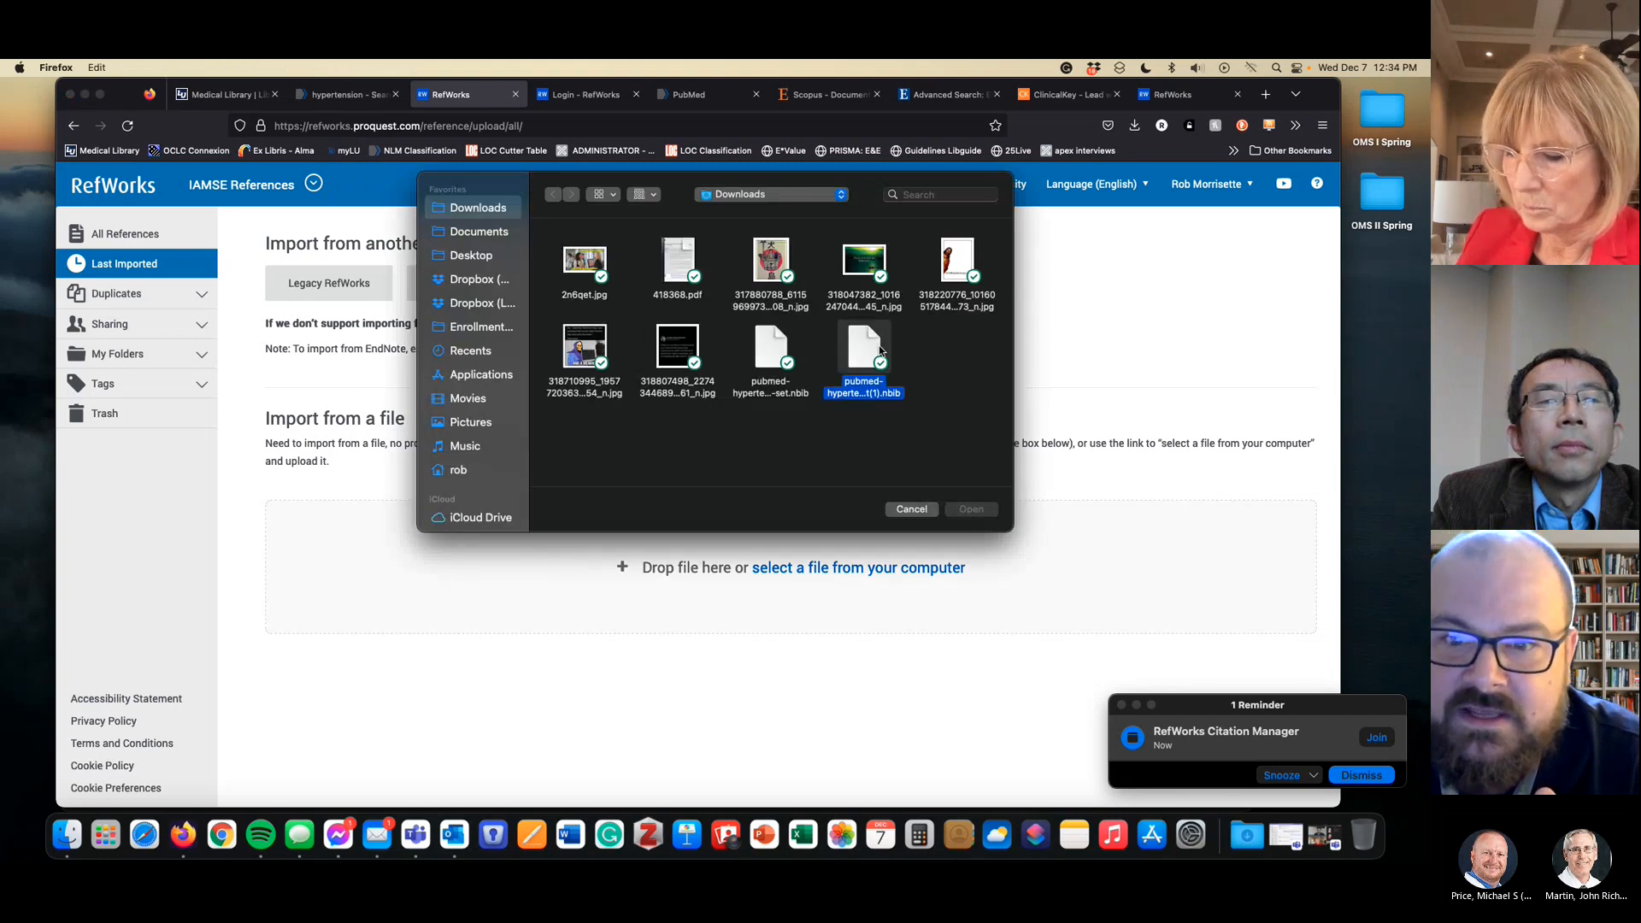
left_click(969, 510)
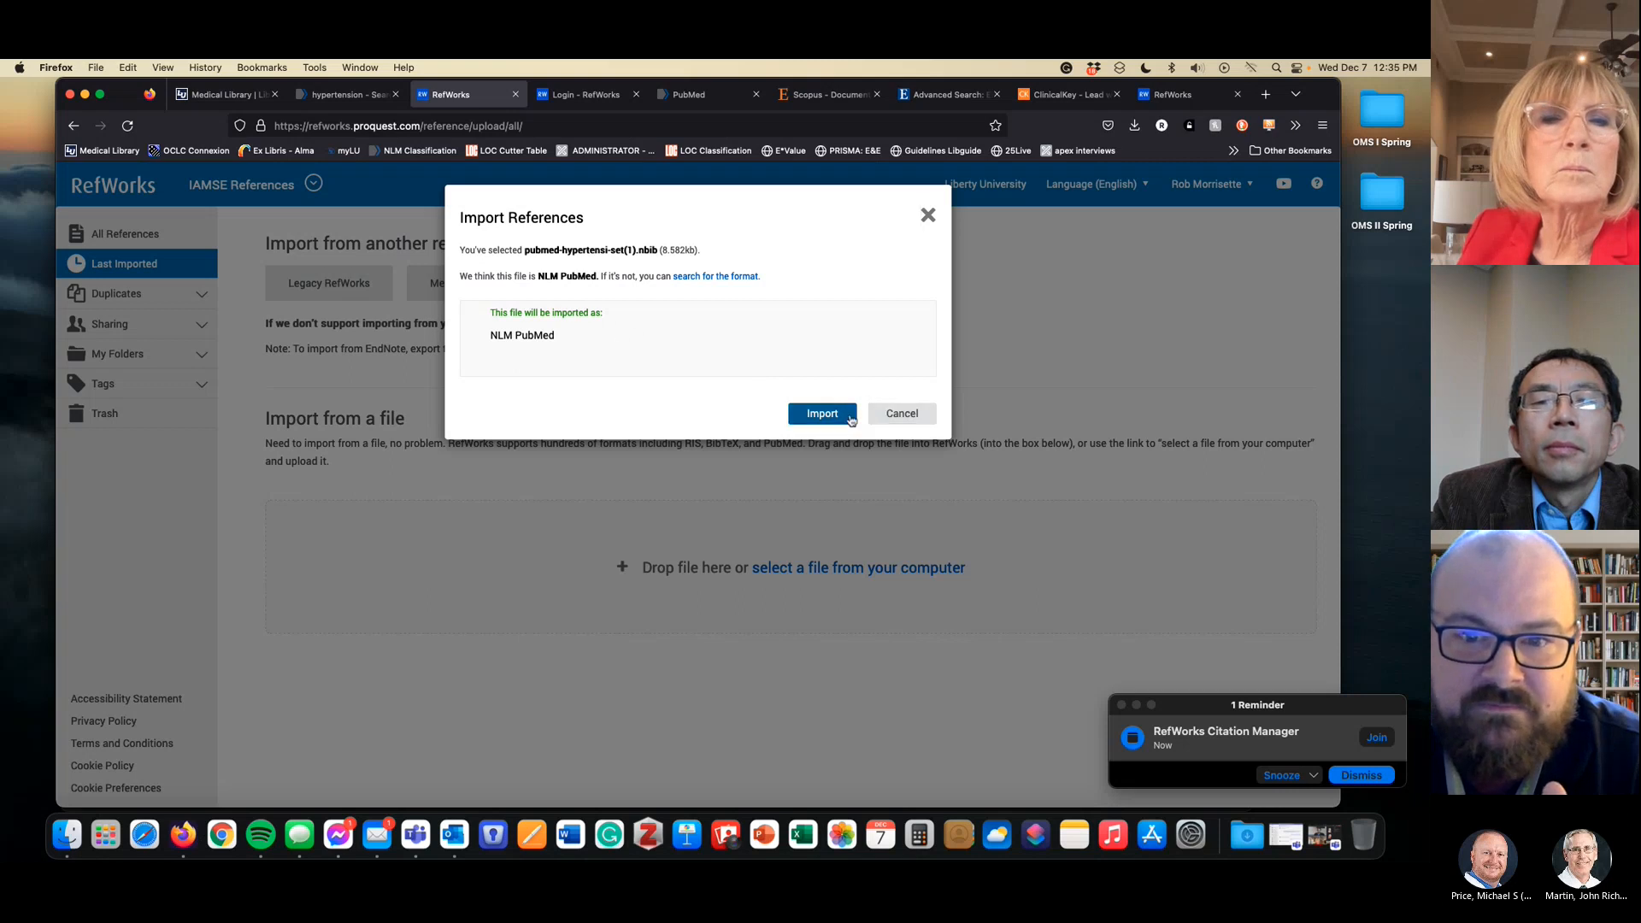
left_click(822, 413)
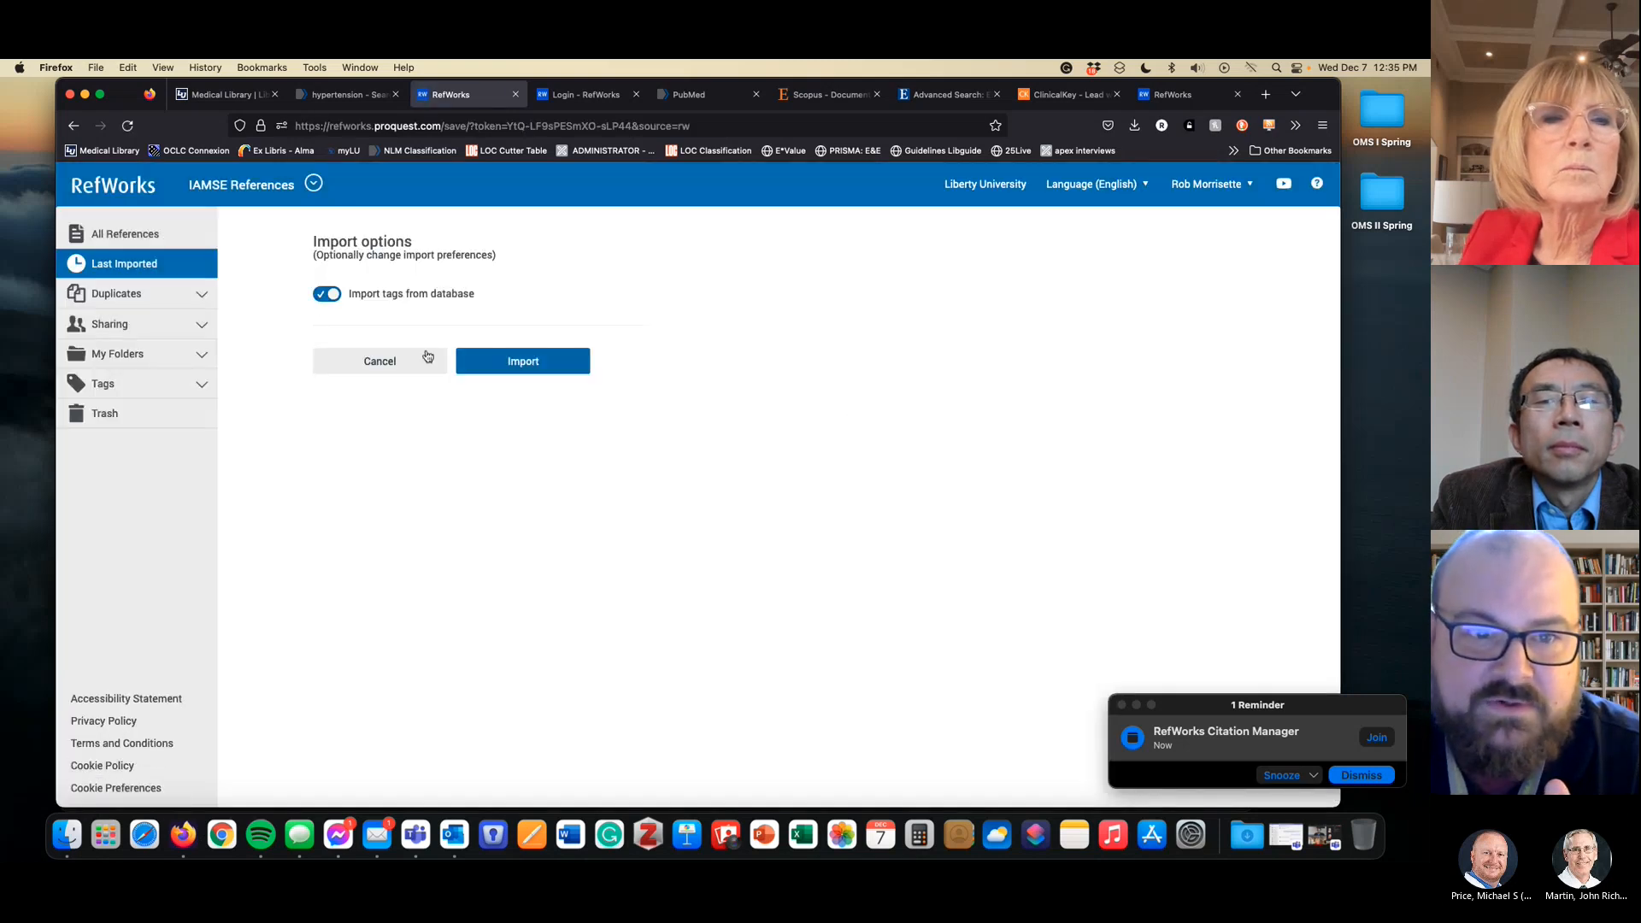
left_click(515, 362)
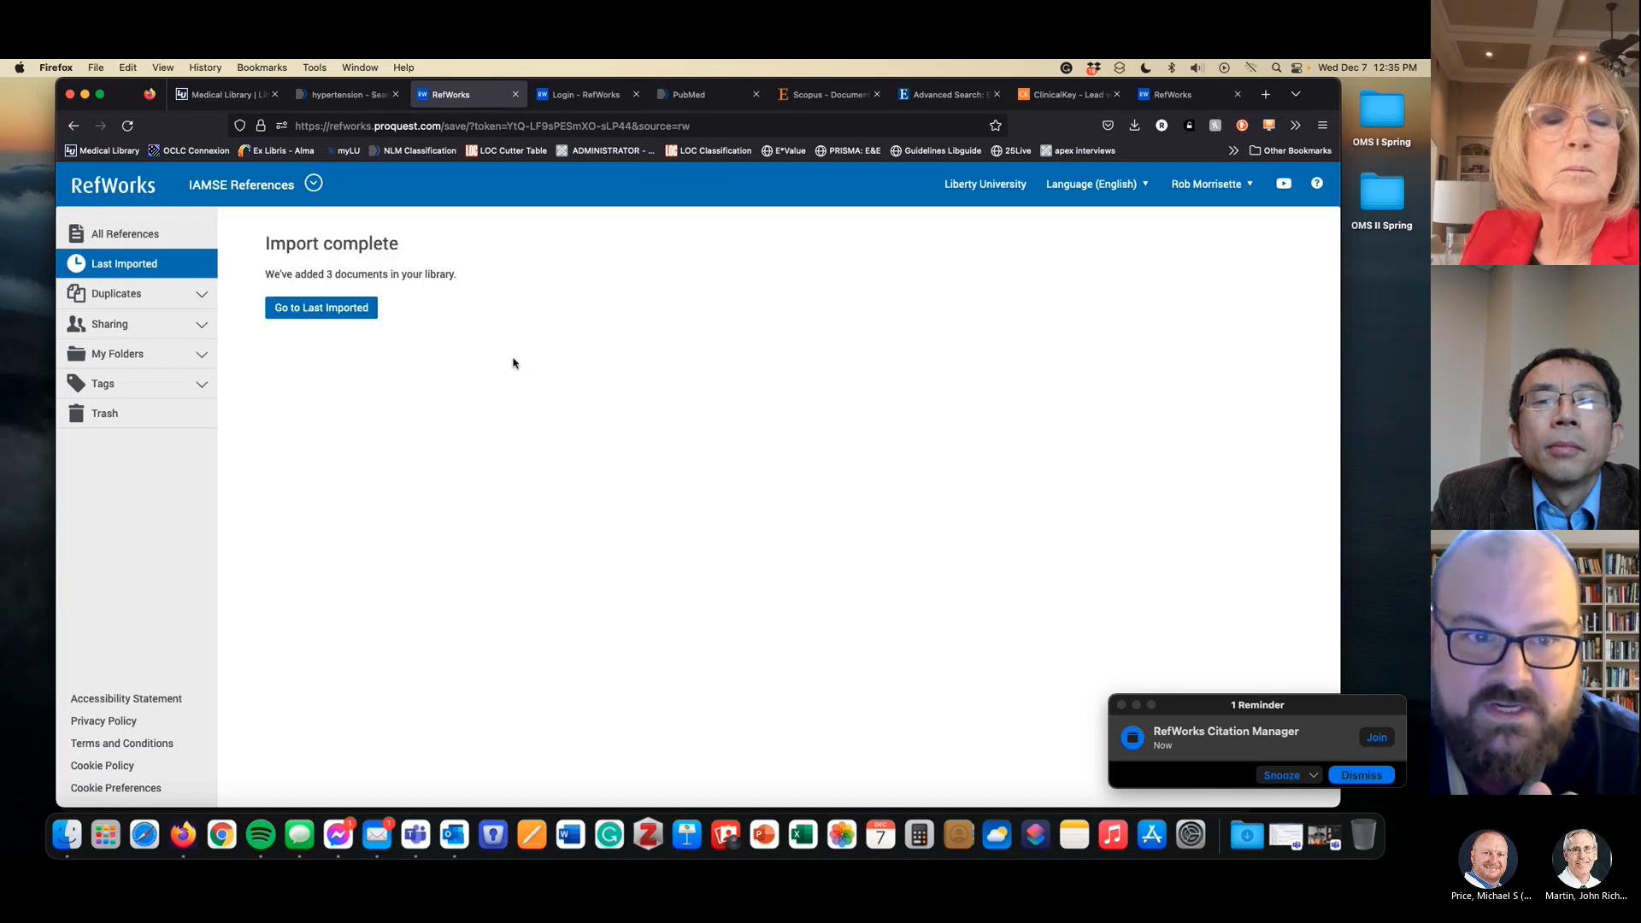
Open the last imported references and look over the newly added hypertension citations
left_click(342, 313)
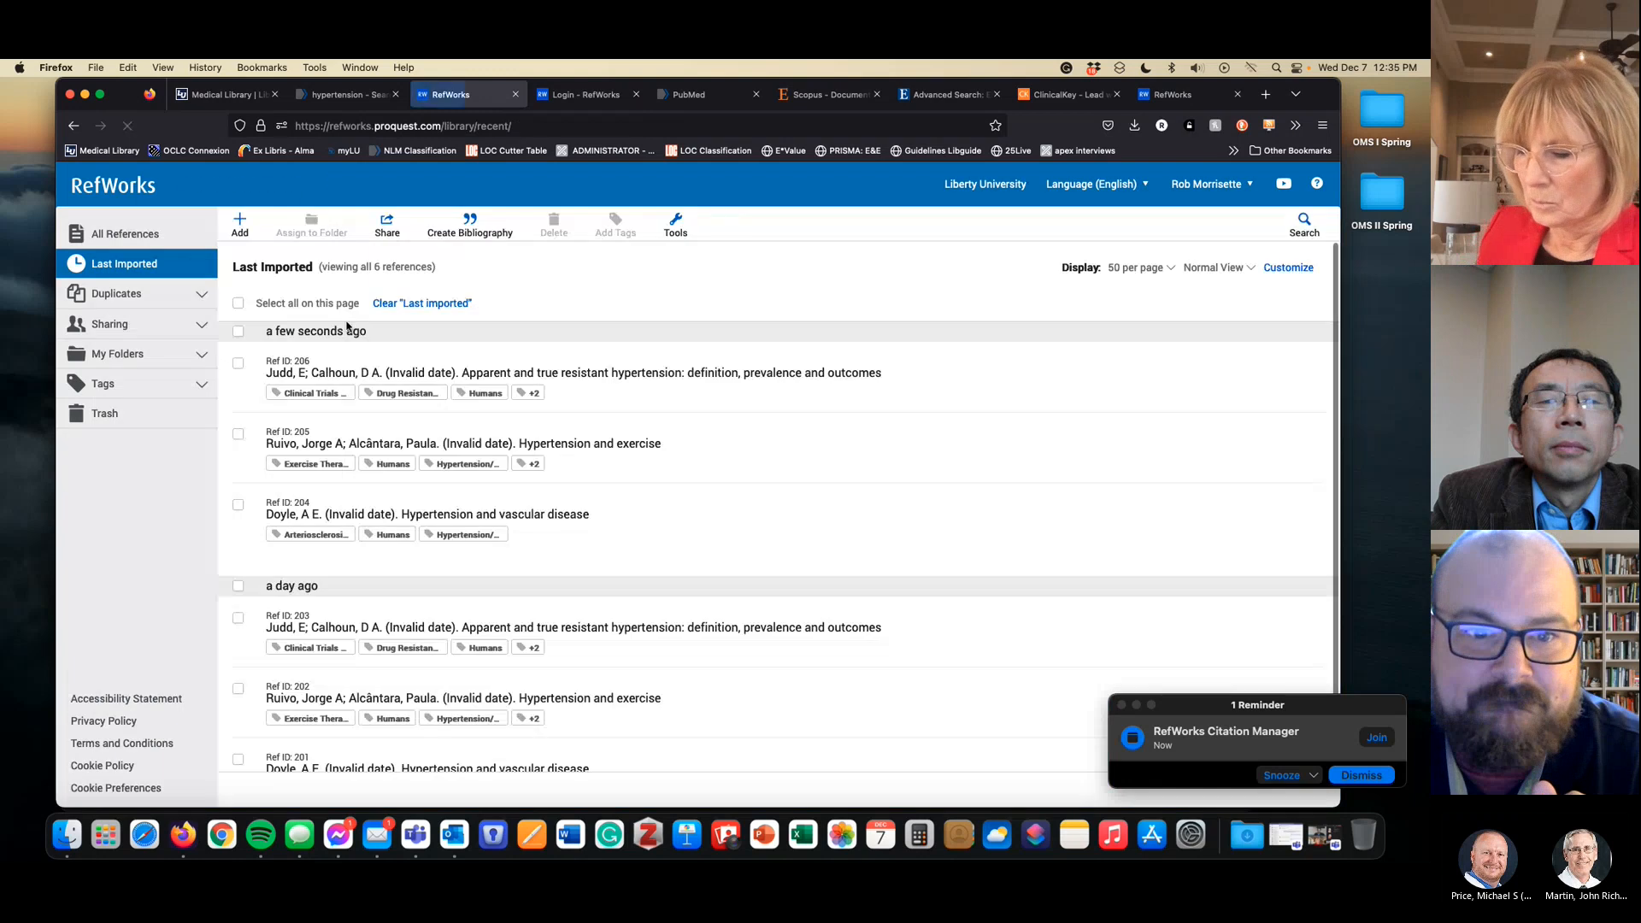
scroll(507, 479, "down", 1)
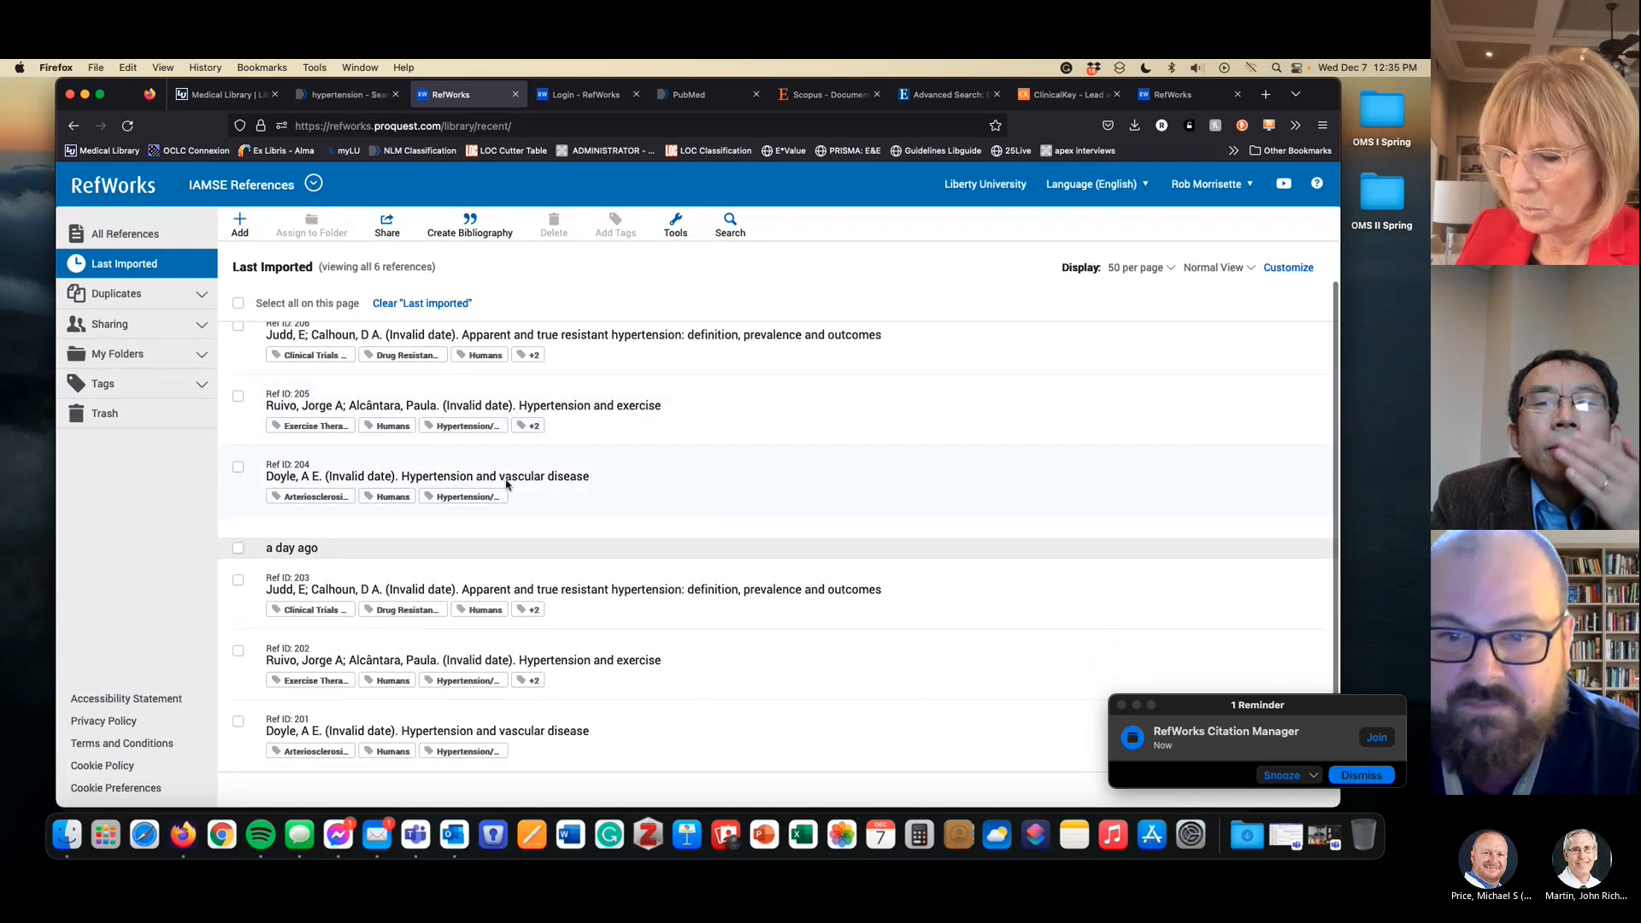
scroll(507, 485, "up", 1)
scroll(507, 484, "down", 1)
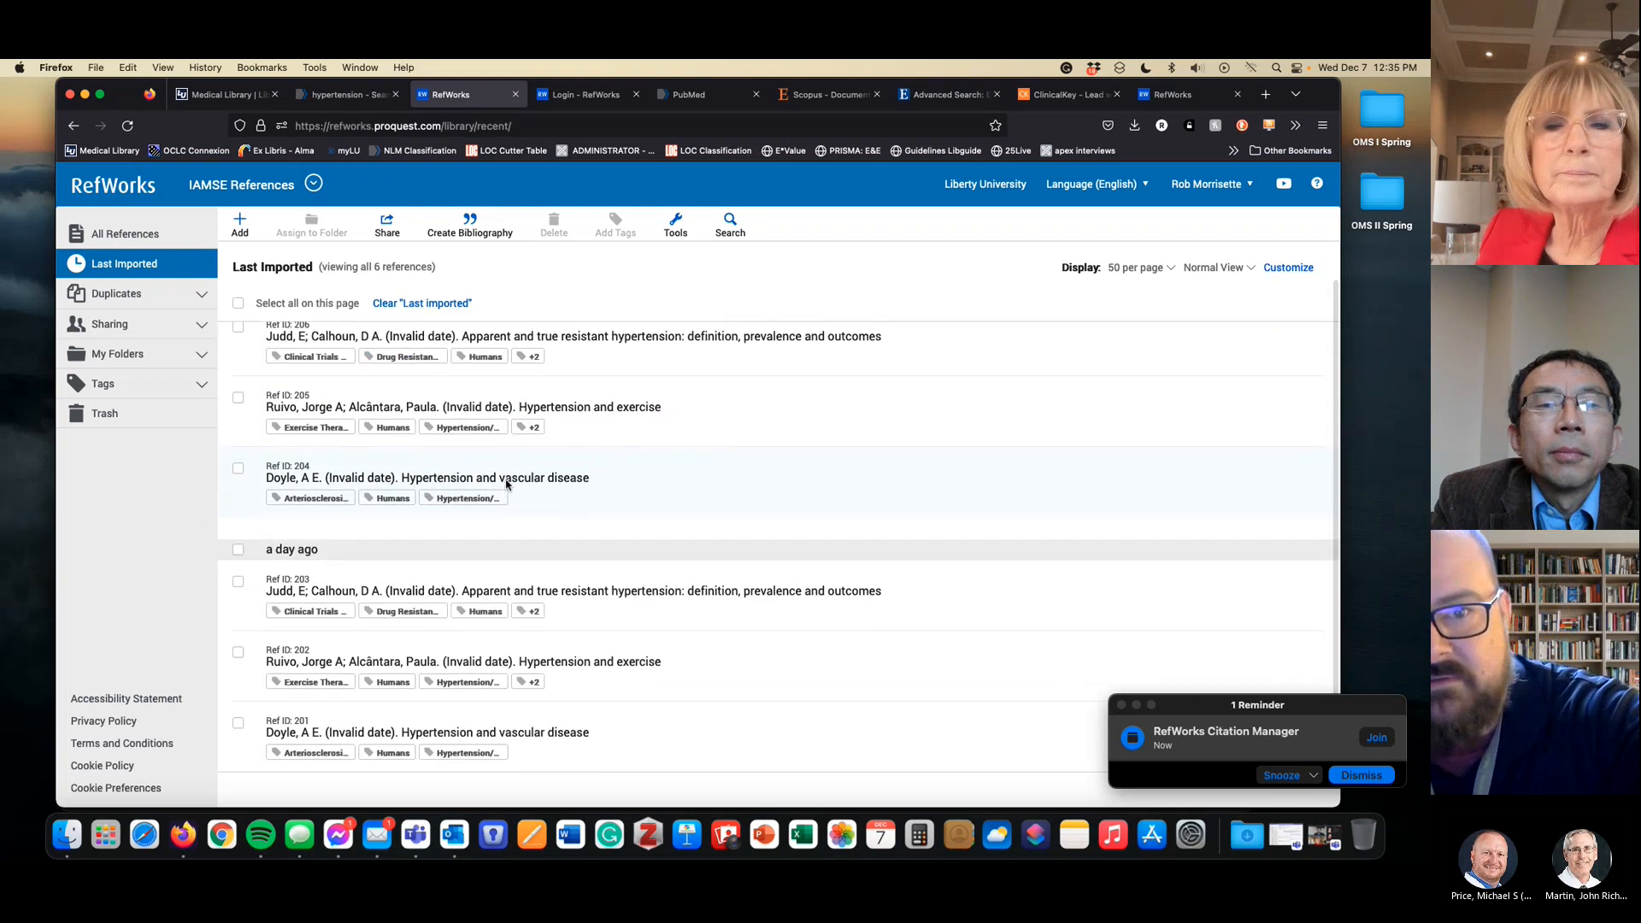
scroll(507, 484, "up", 1)
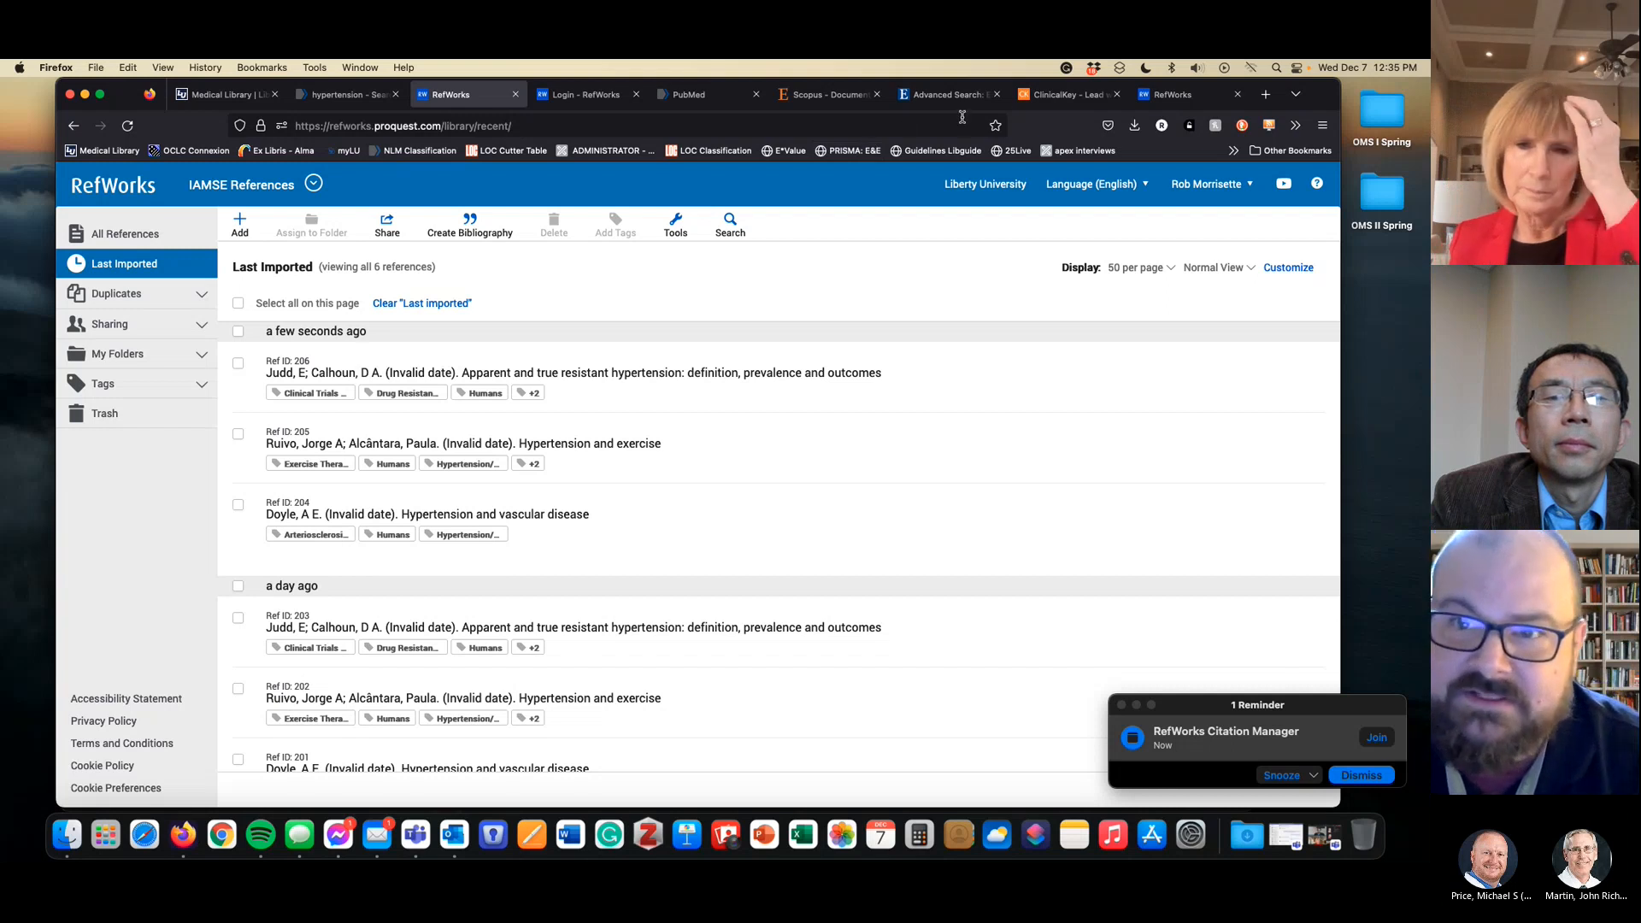
Look over the ClinicalKey home page and switch to the Scopus document search page
left_click(1045, 96)
left_click(706, 350)
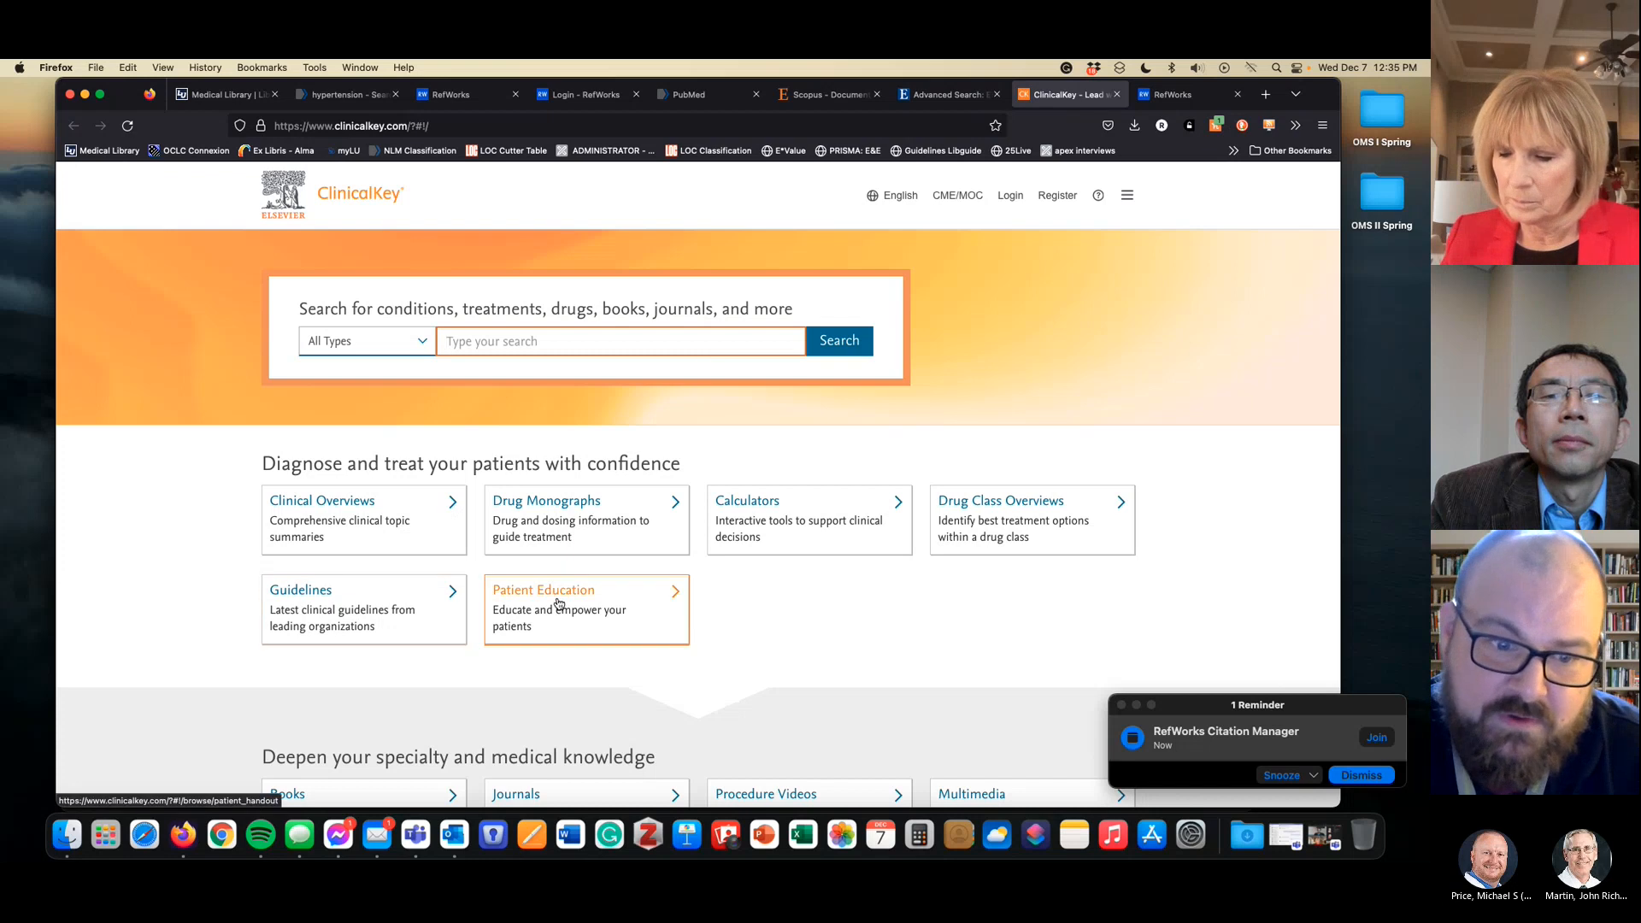
scroll(552, 602, "down", 3)
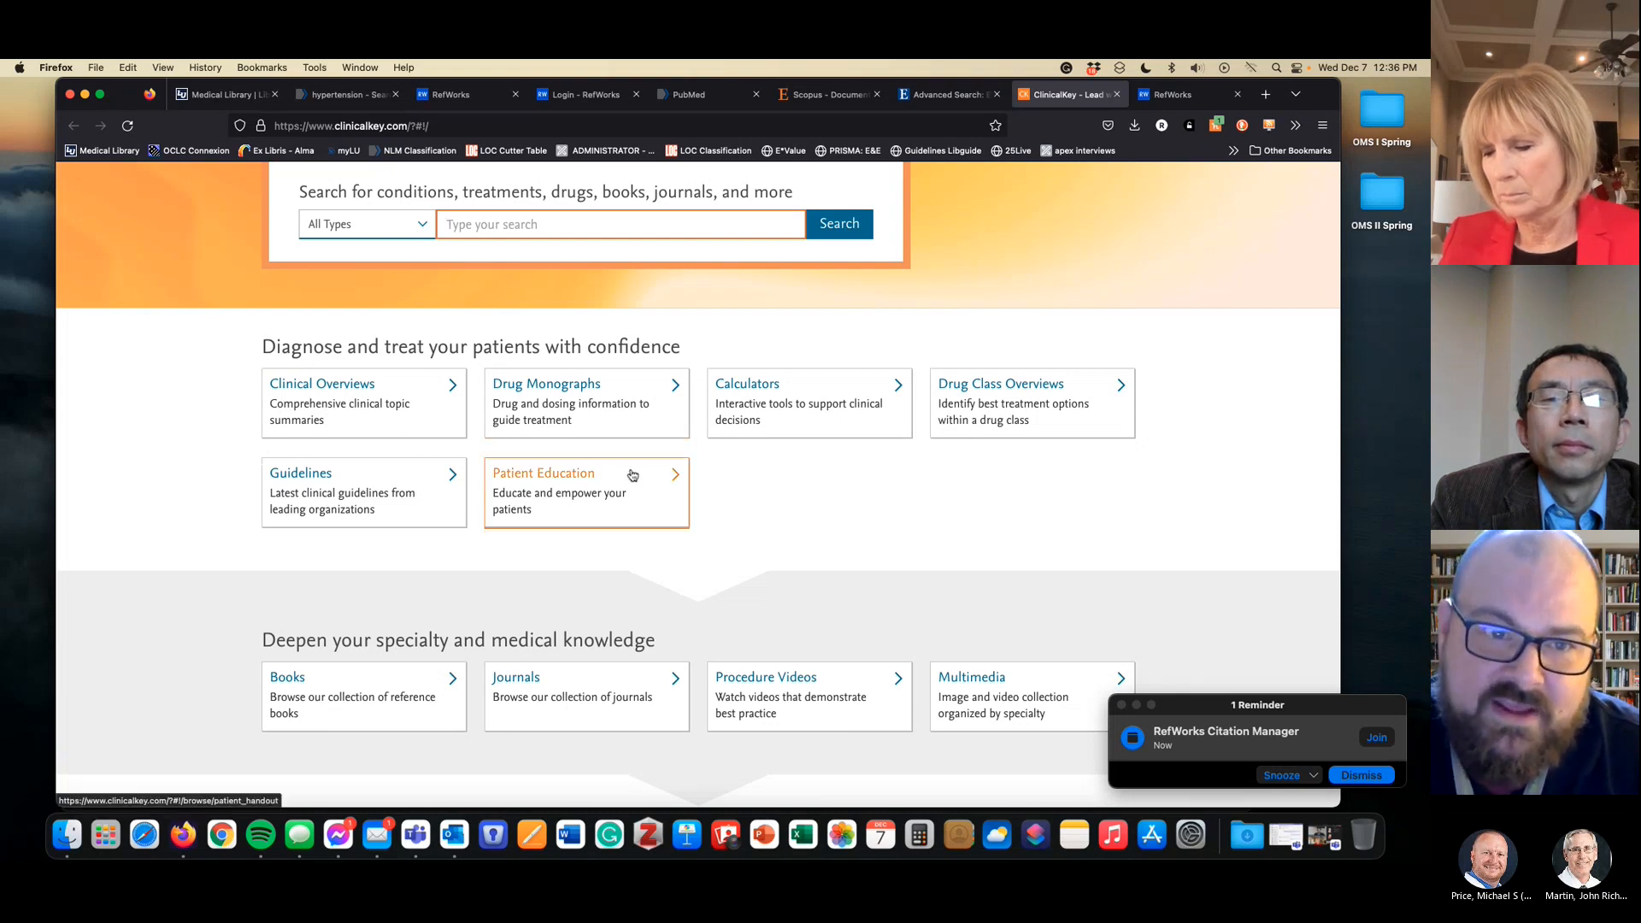
scroll(689, 487, "up", 3)
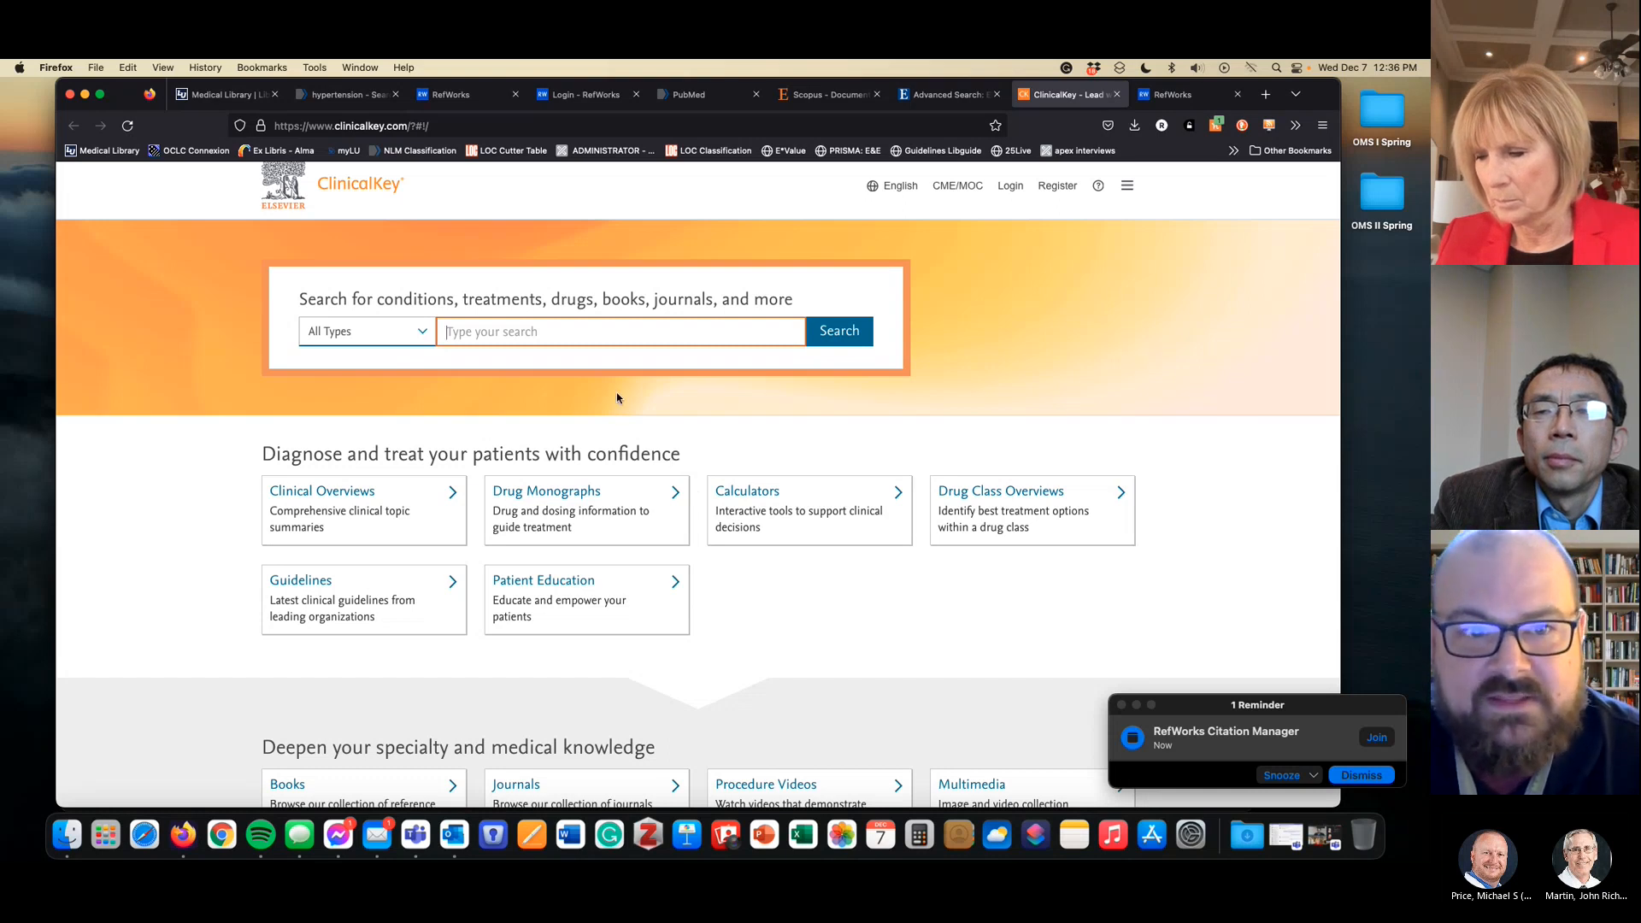
scroll(615, 396, "up", 1)
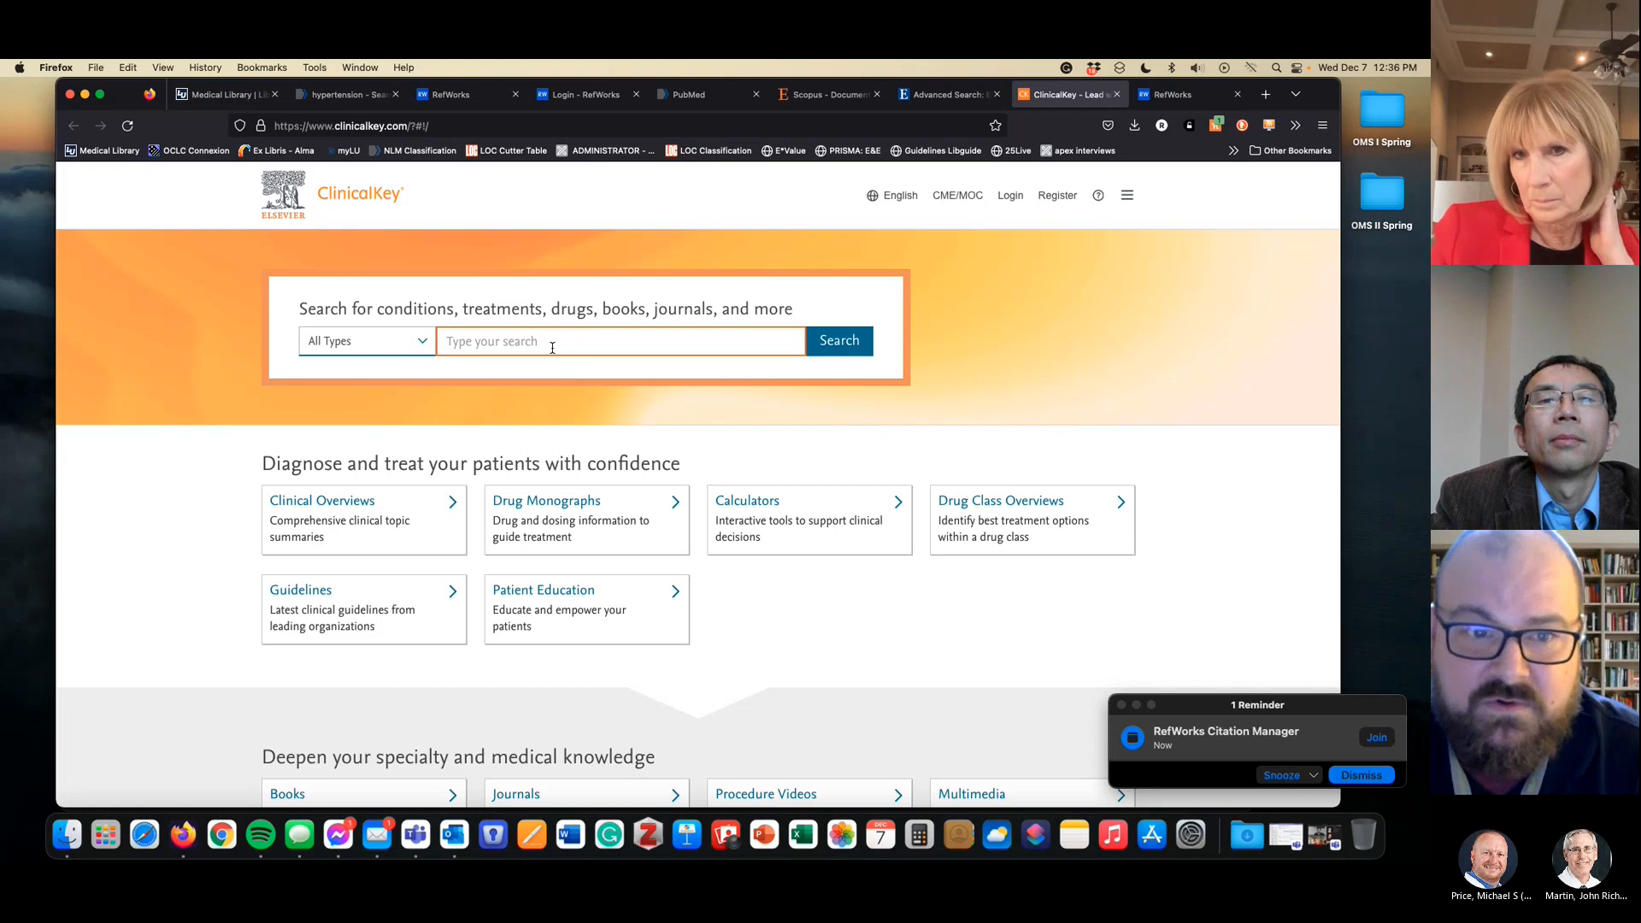
left_click(825, 94)
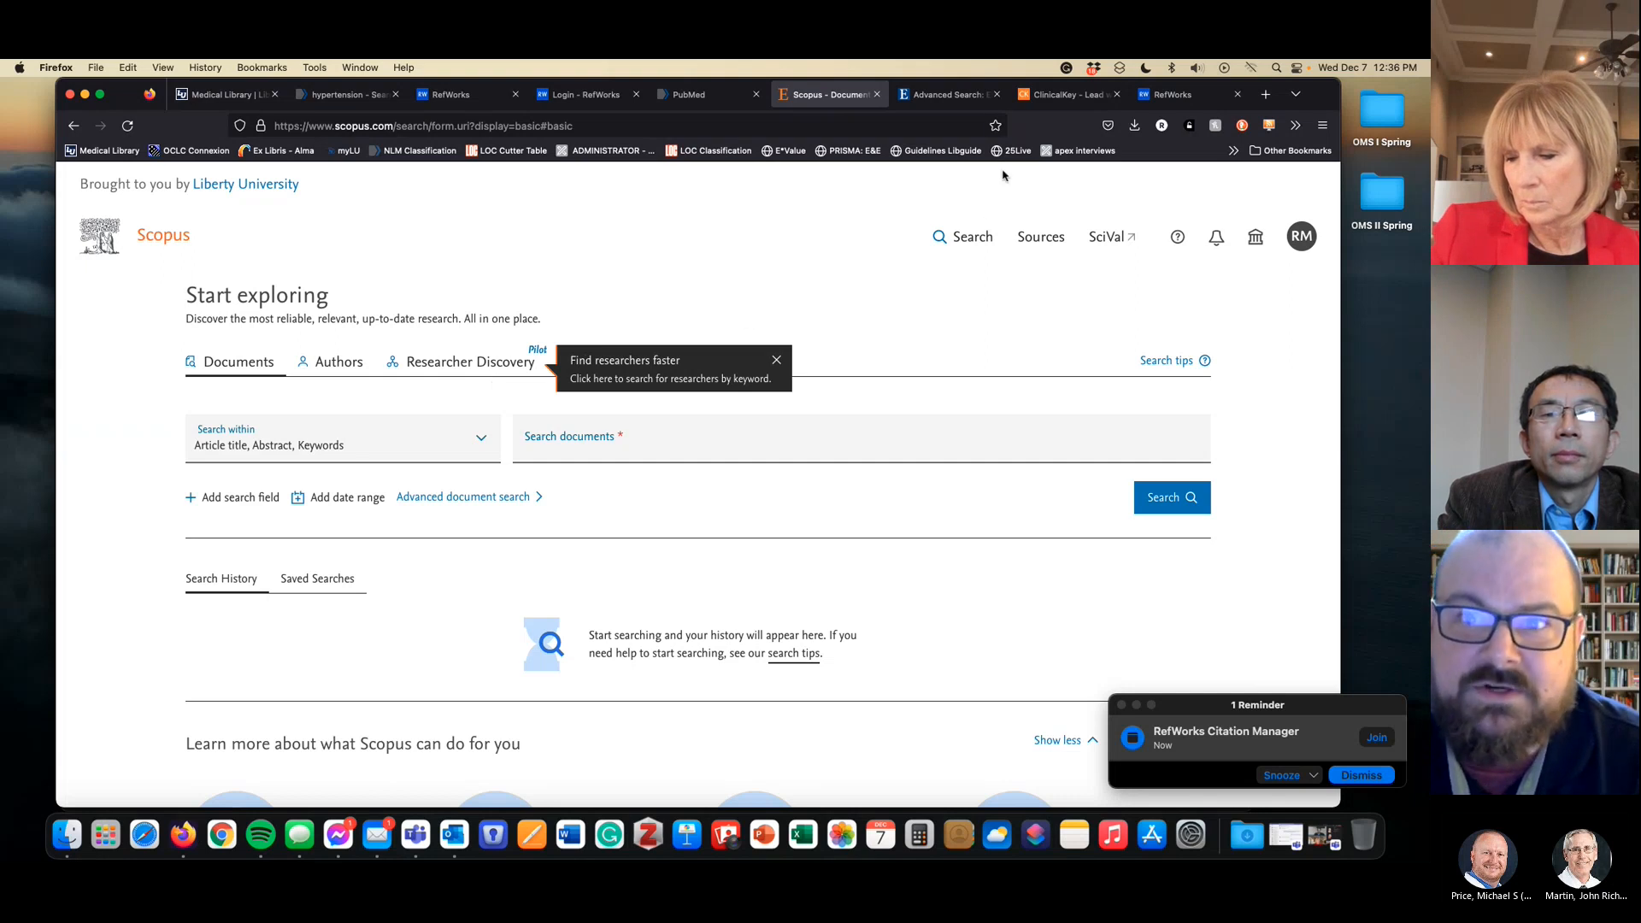
Search MEDLINE Ultimate for "hypertension" and add the T2DM and the angiotensin-converting enzyme gene articles to the folder
left_click(964, 101)
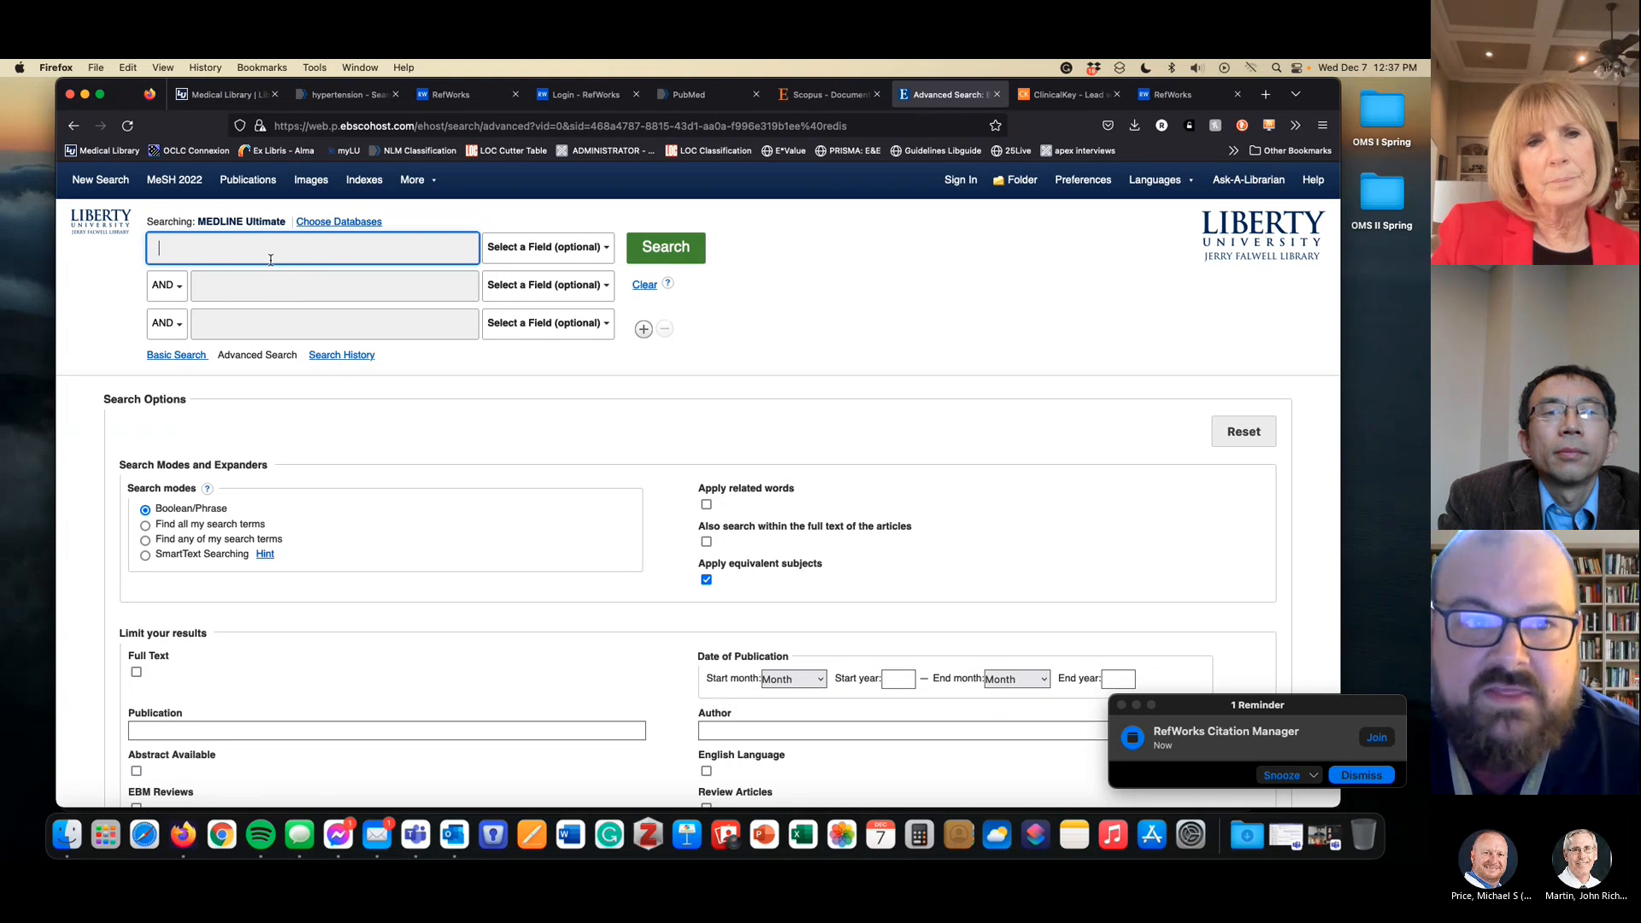
type("hypertension")
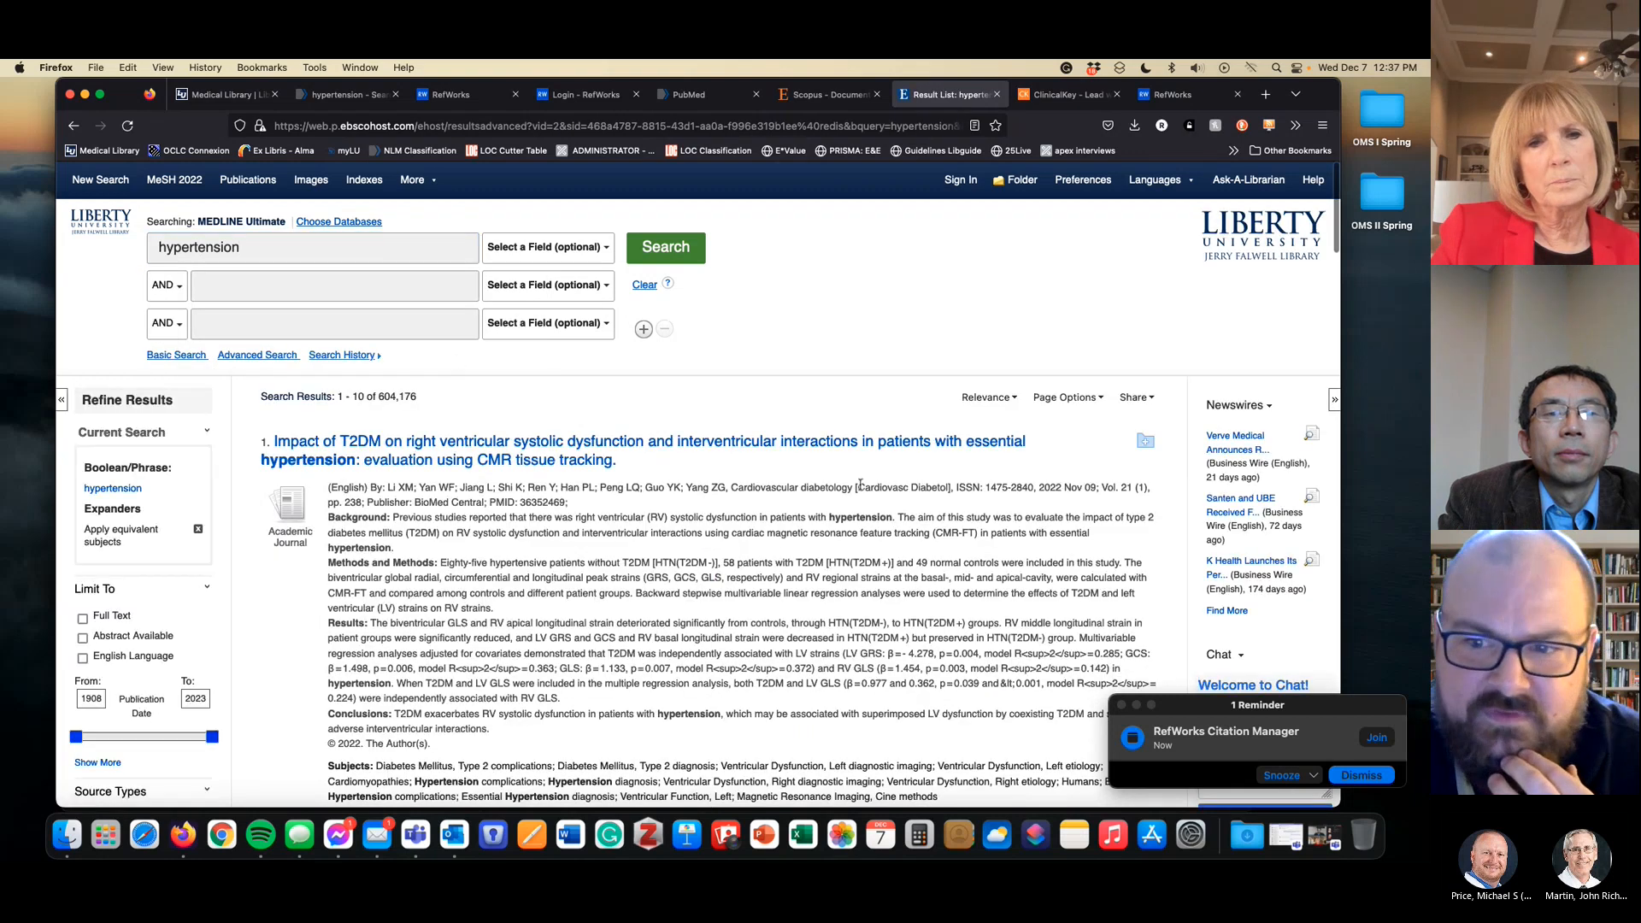
left_click(1146, 448)
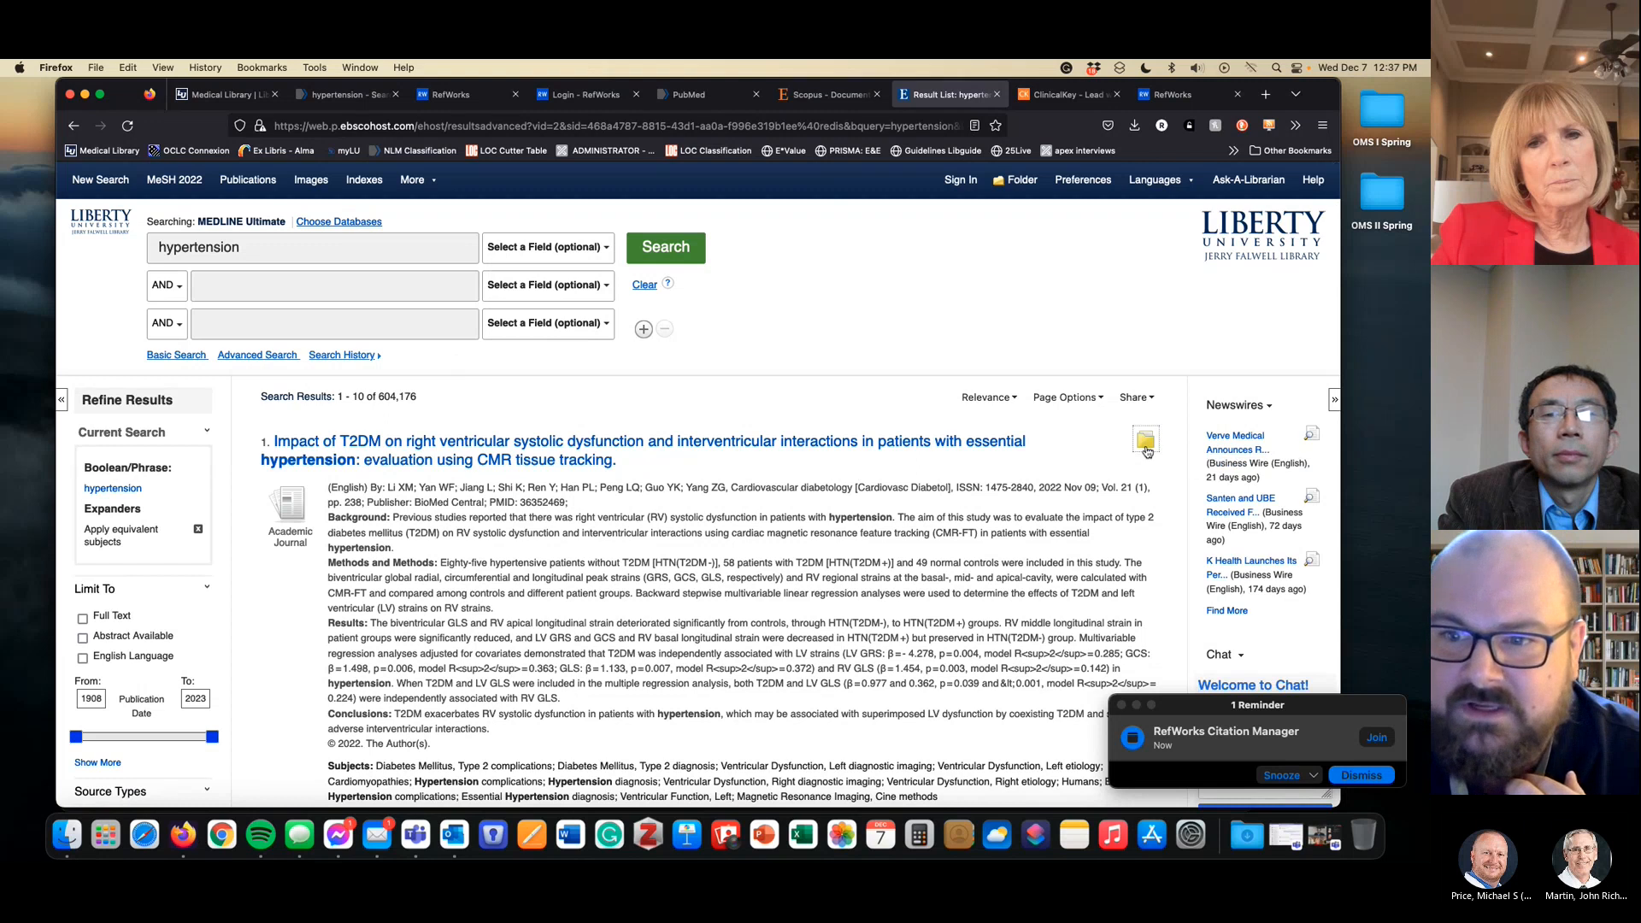
scroll(1154, 491, "down", 5)
left_click(1147, 510)
scroll(1188, 500, "up", 5)
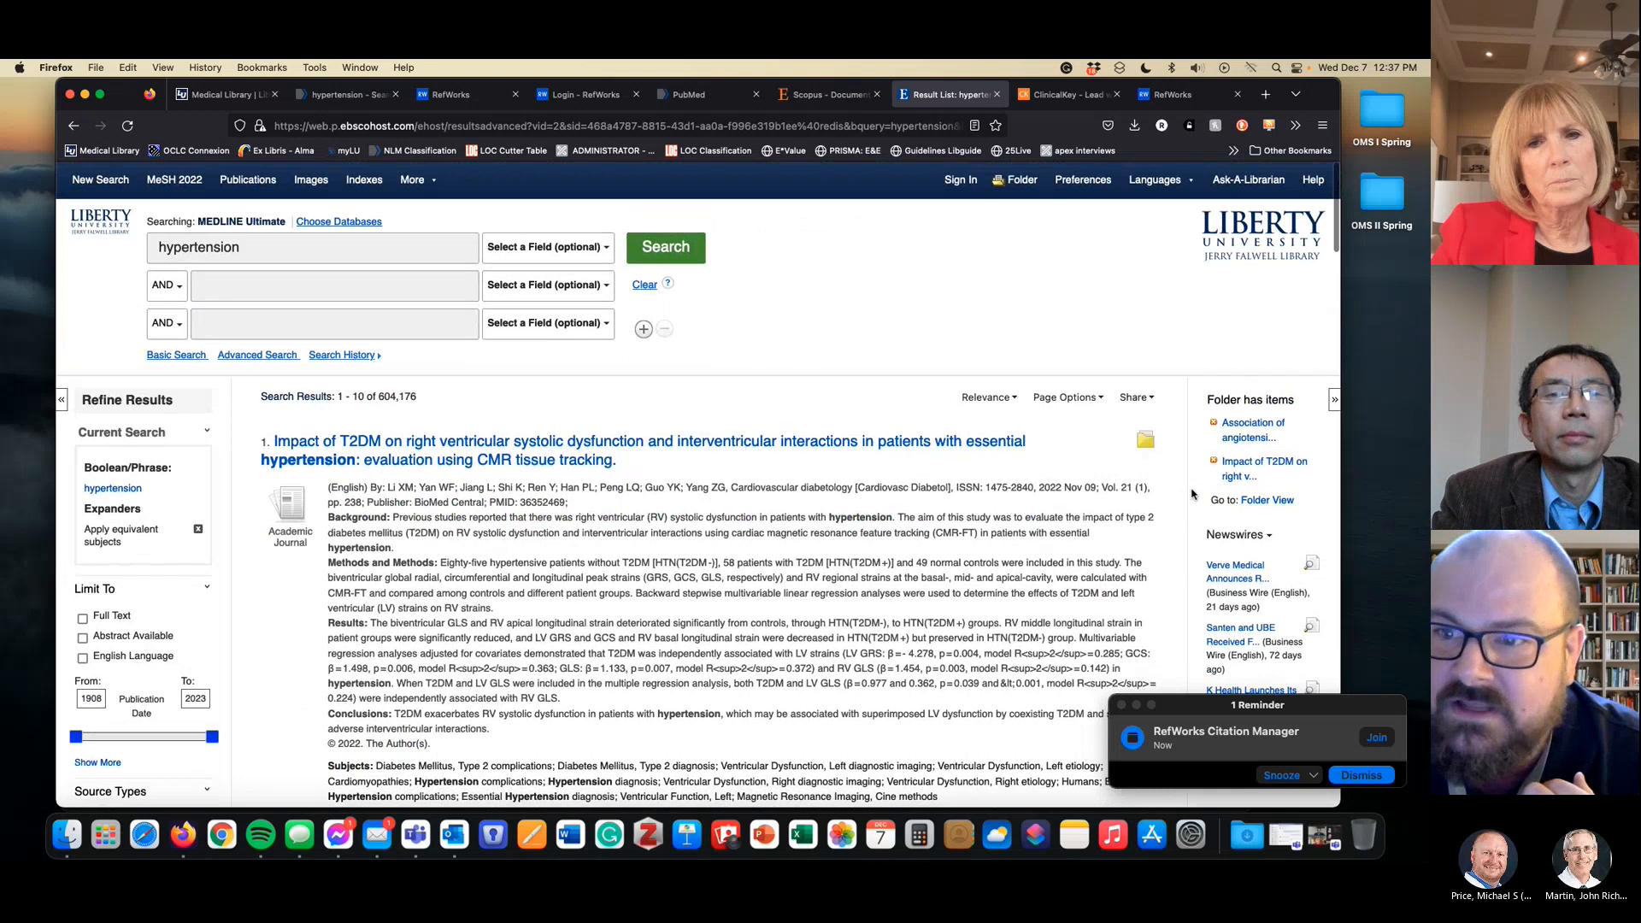
Select all articles in the EBSCOhost folder and export their citations as a file in RIS format
left_click(1273, 504)
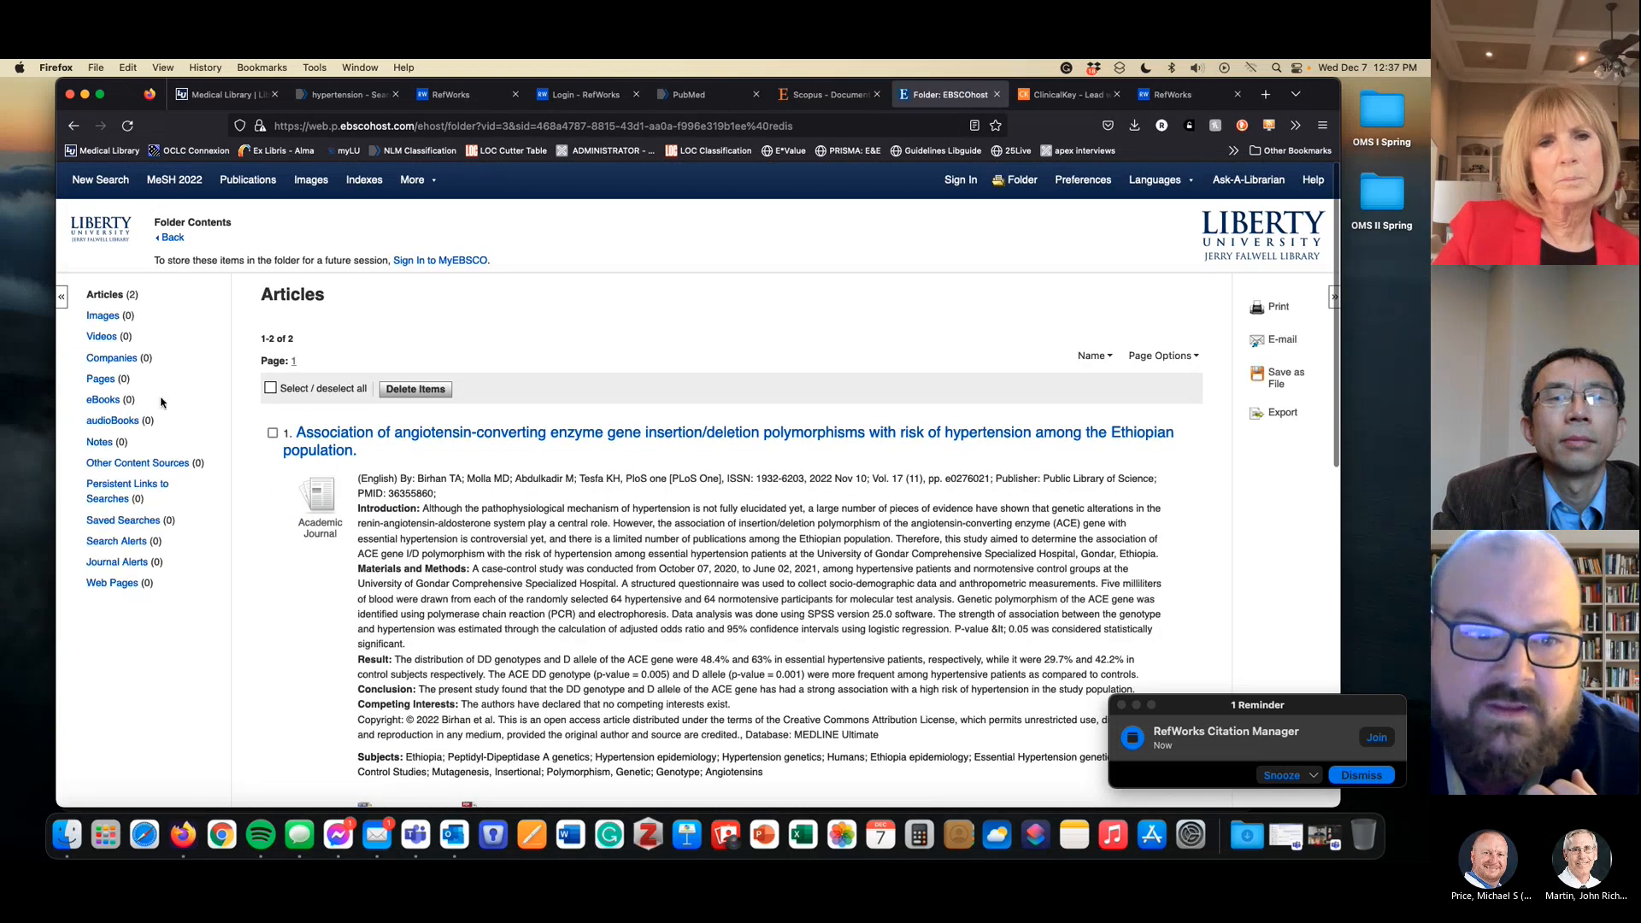
left_click(270, 389)
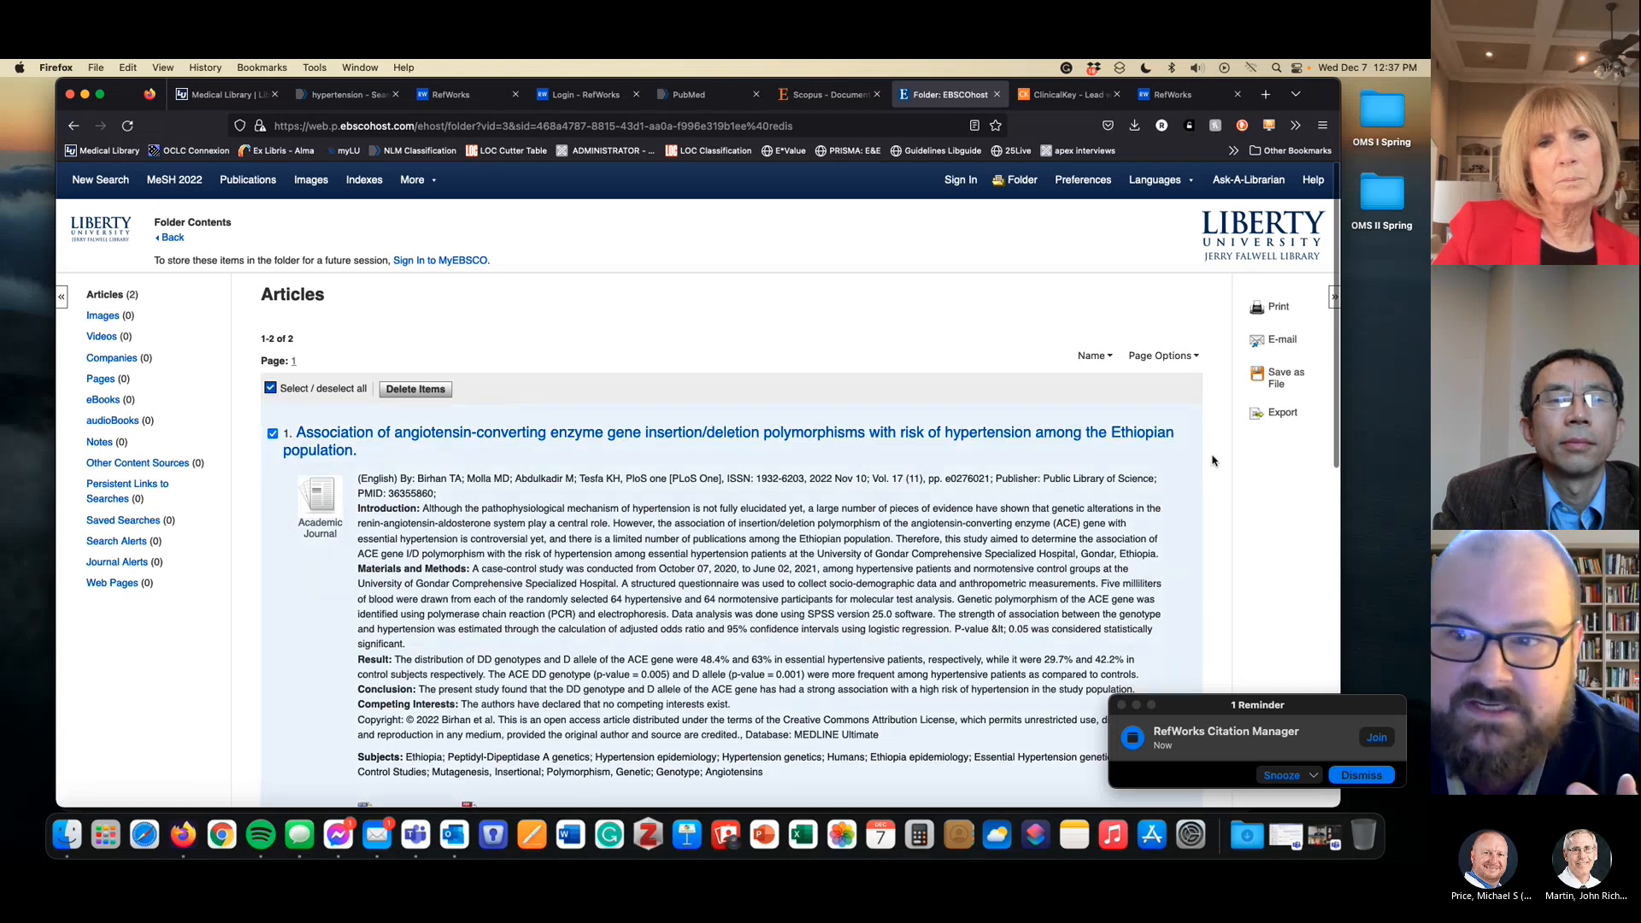
left_click(1280, 415)
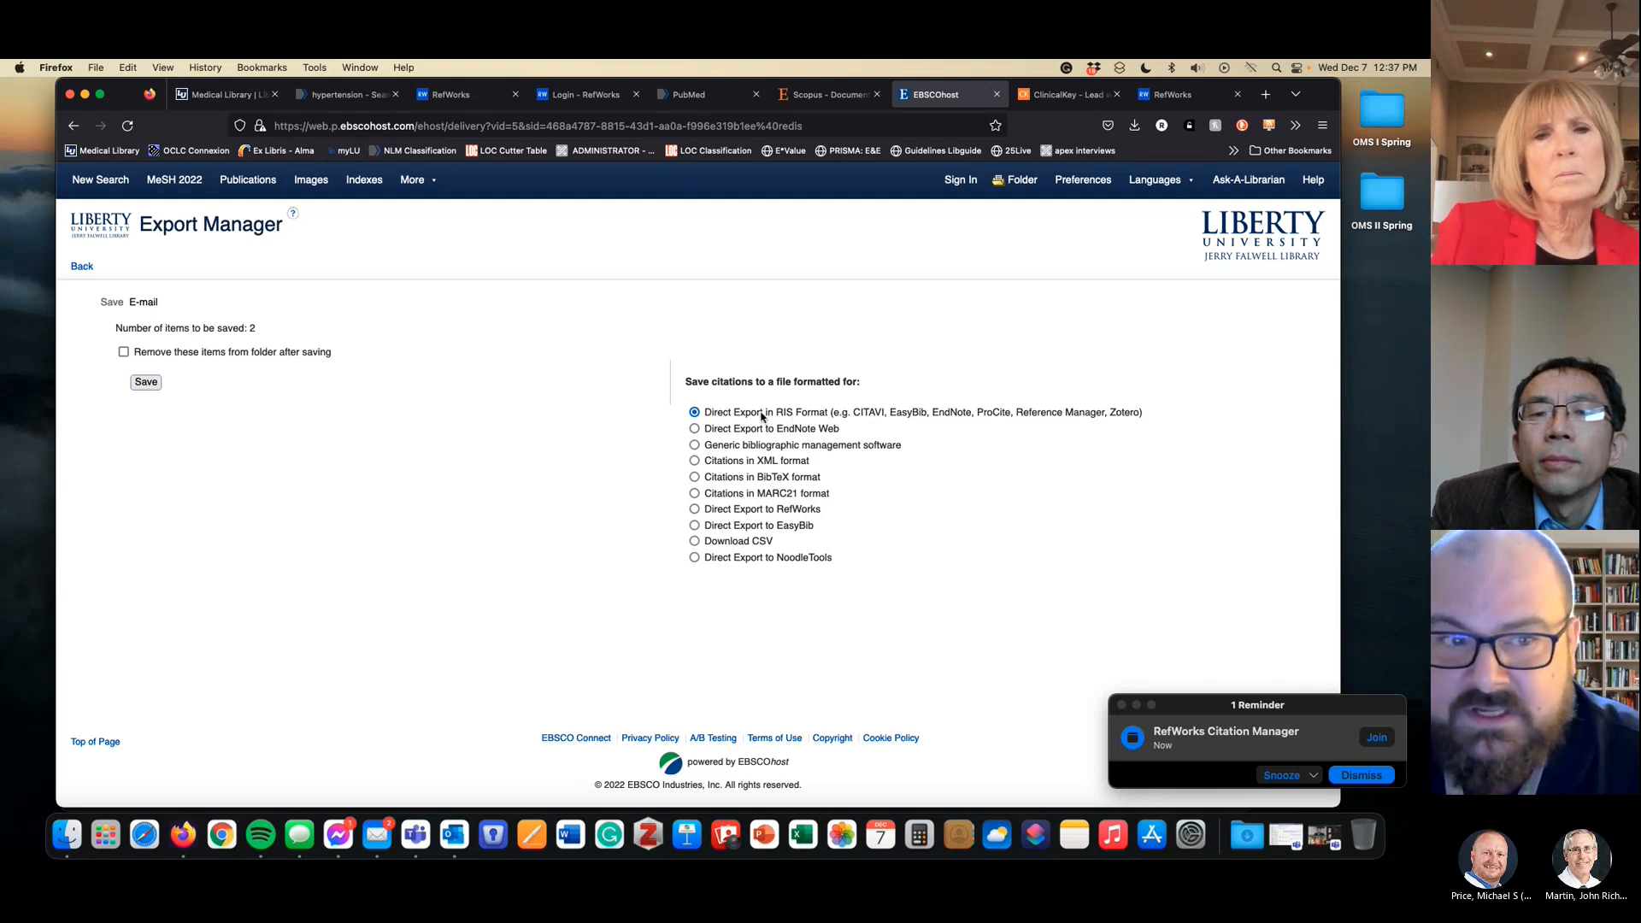
left_click(145, 386)
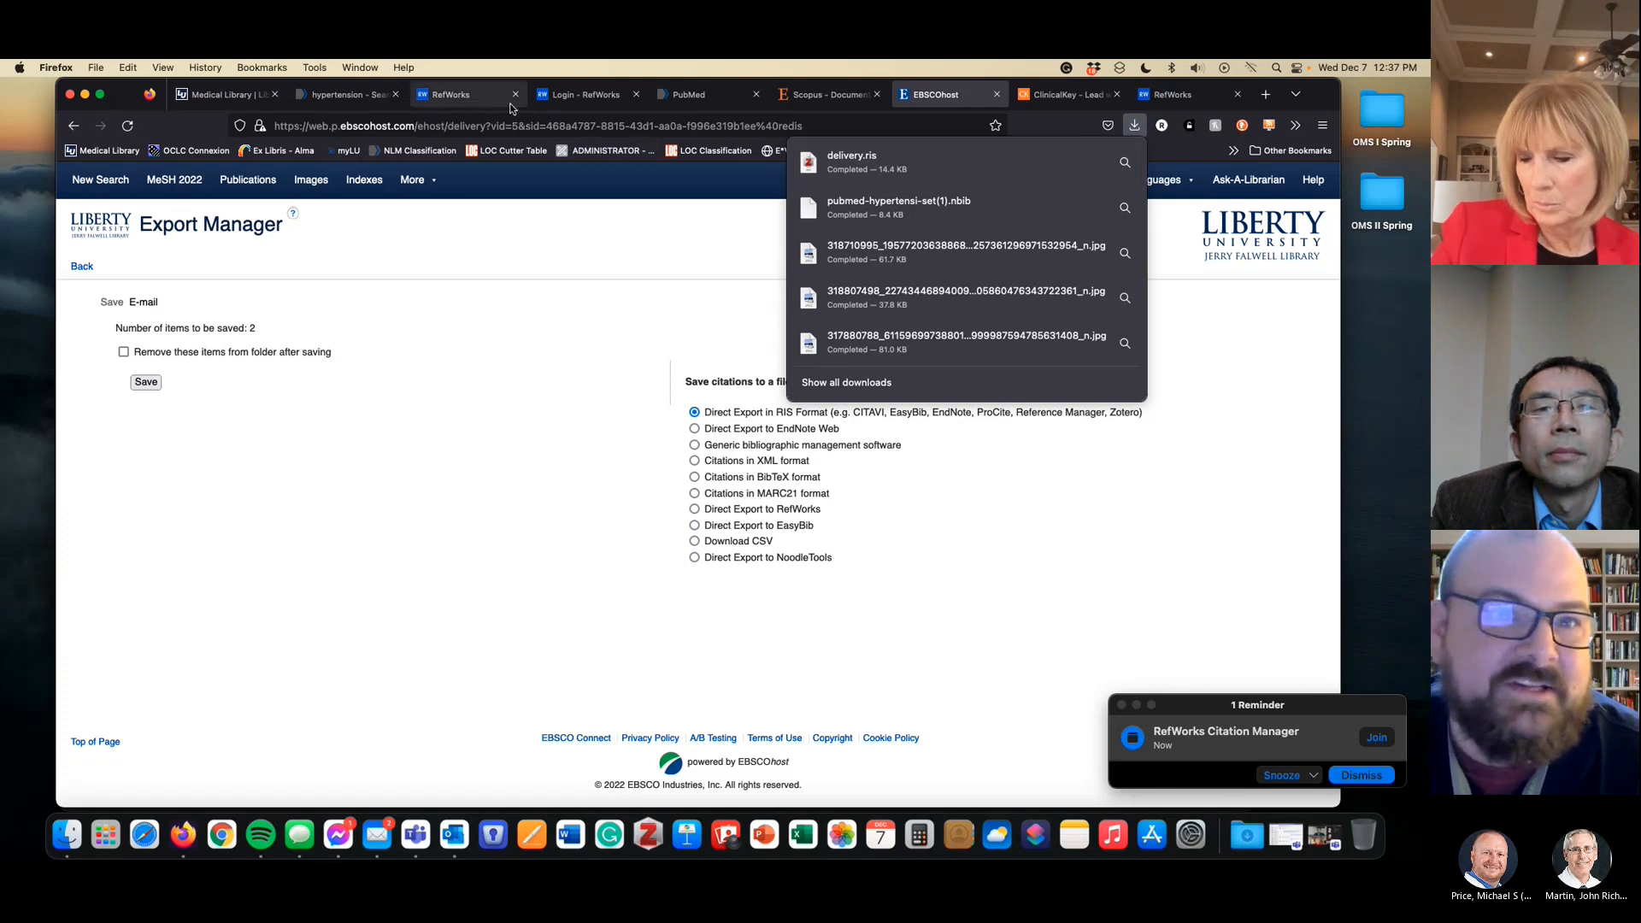
Import delivery.ris from Downloads into RefWorks as RIS Format with Abbott Labs and database tags, and show the last imported references
left_click(463, 101)
left_click(240, 227)
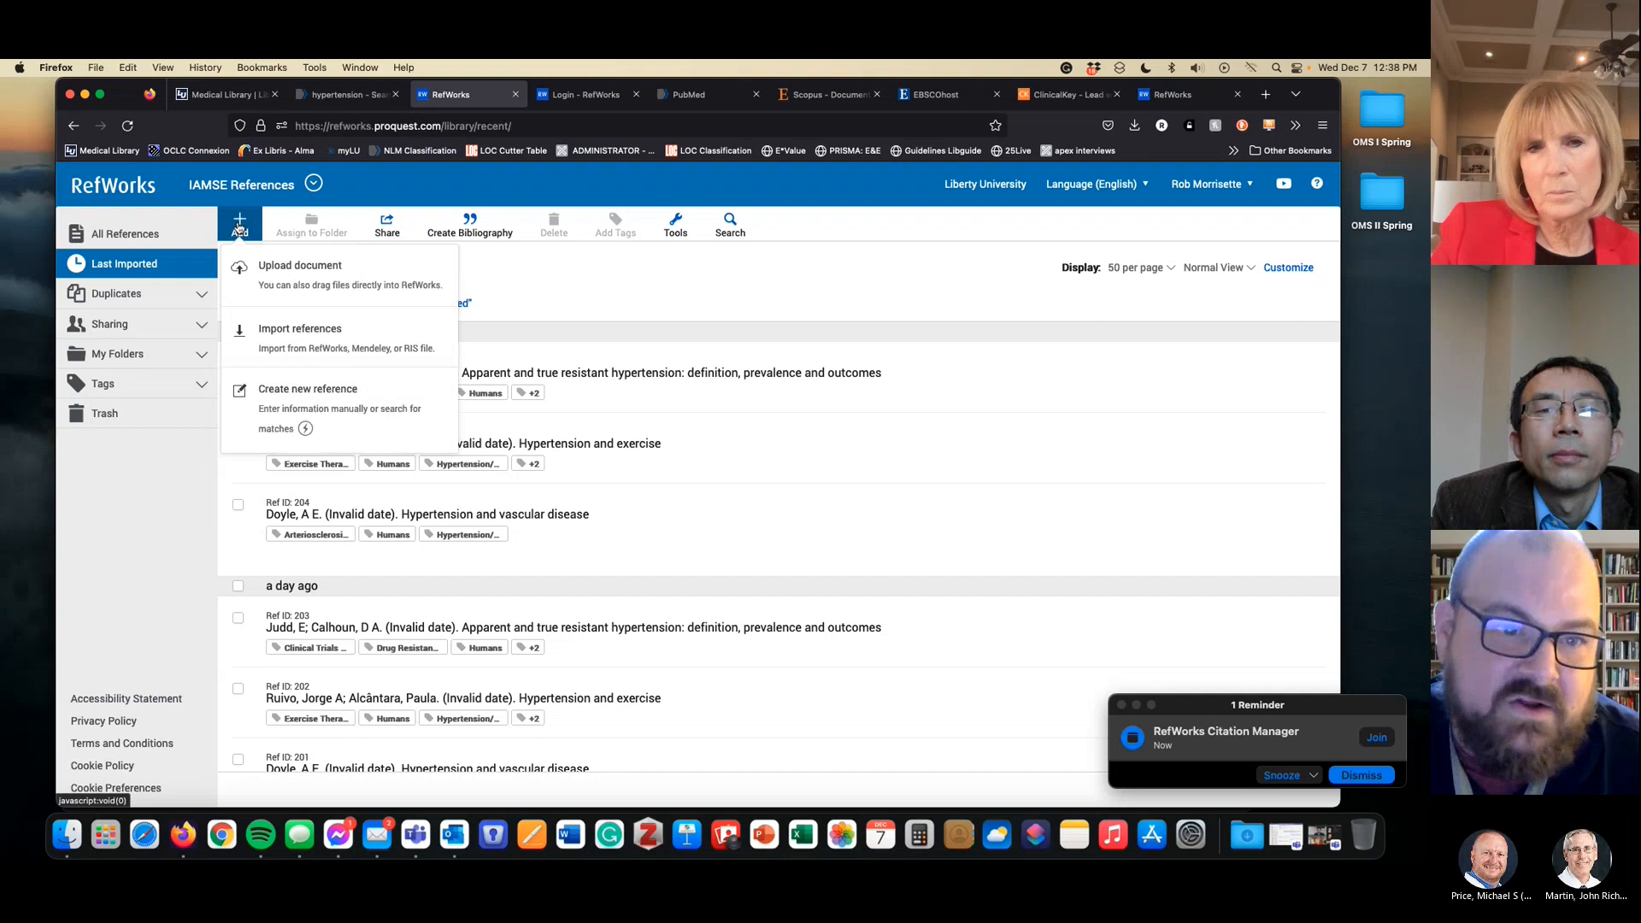
left_click(299, 326)
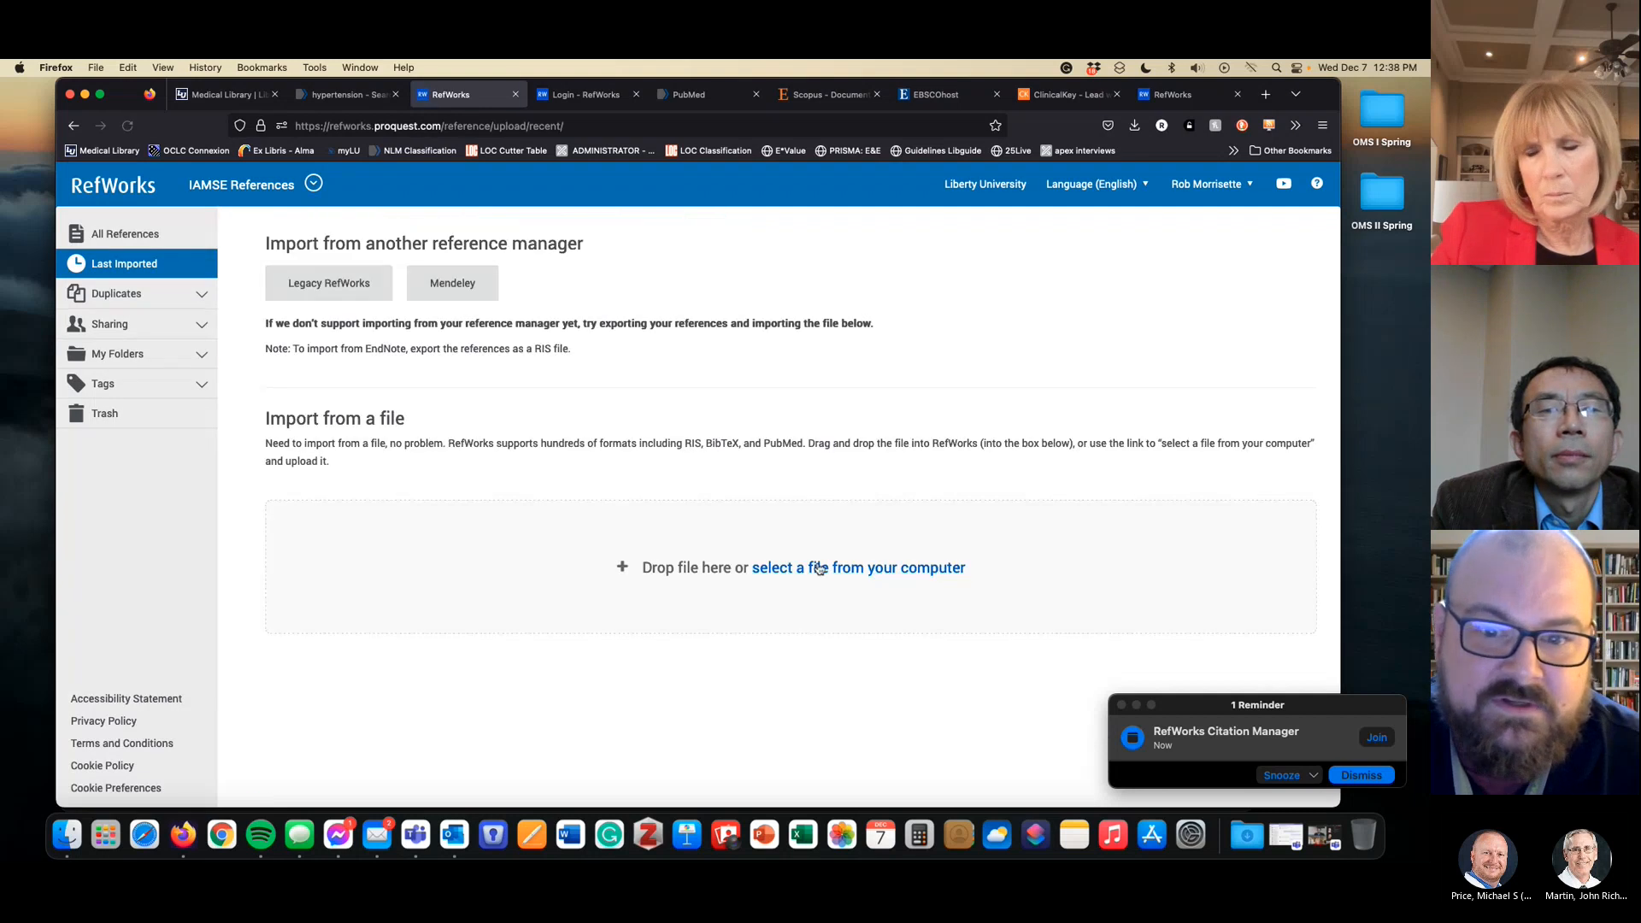
left_click(817, 569)
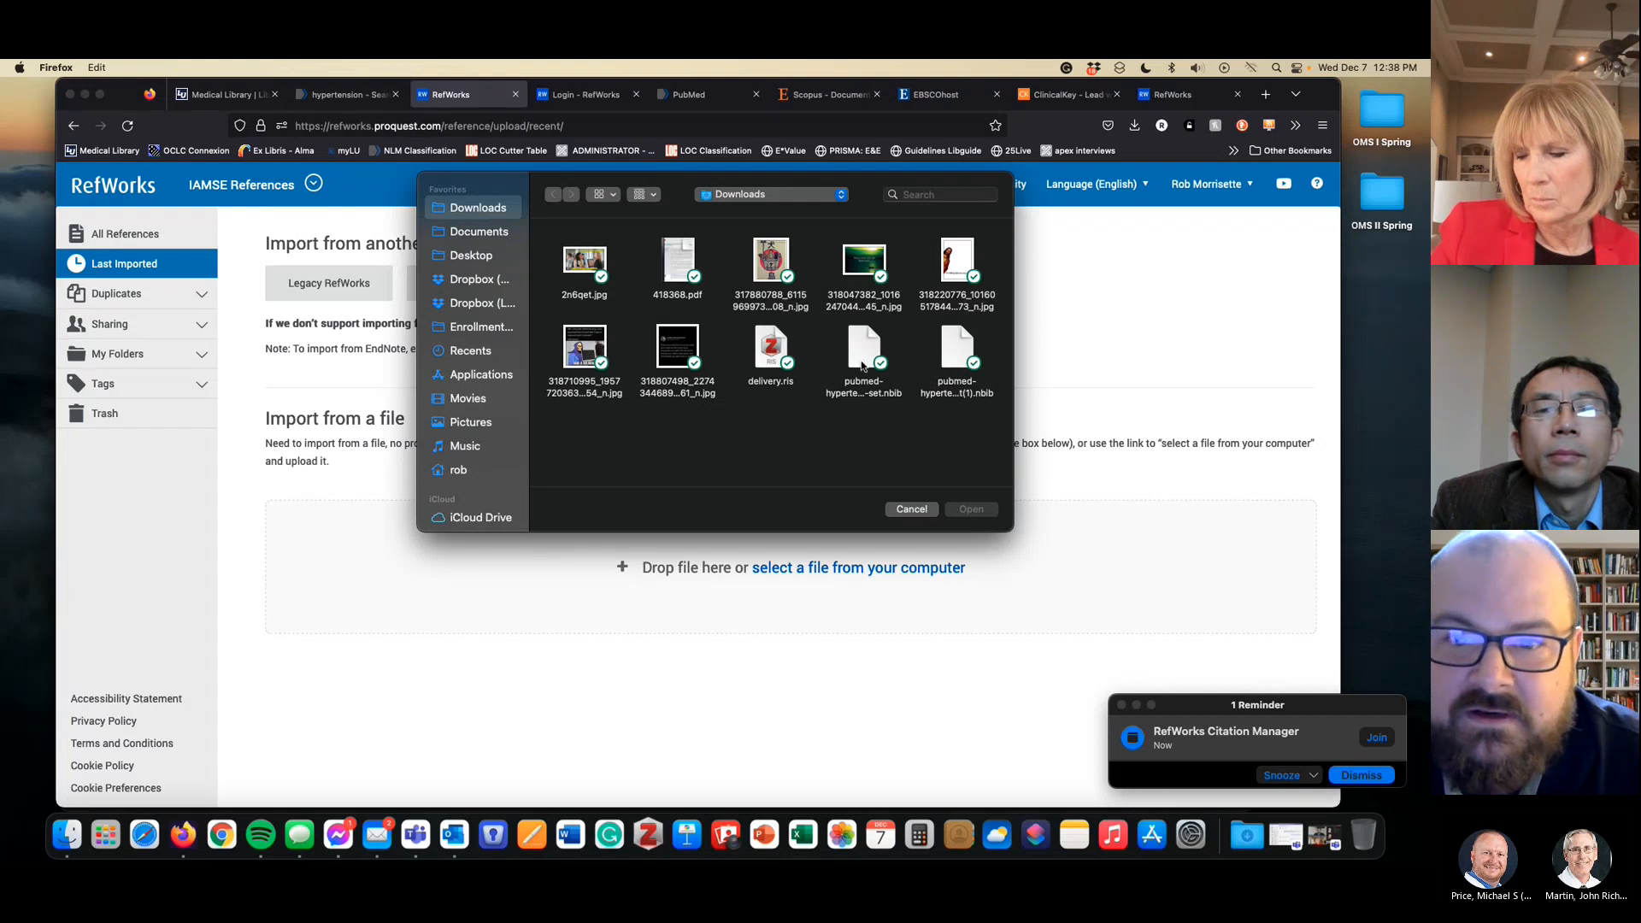
left_click(771, 349)
left_click(970, 508)
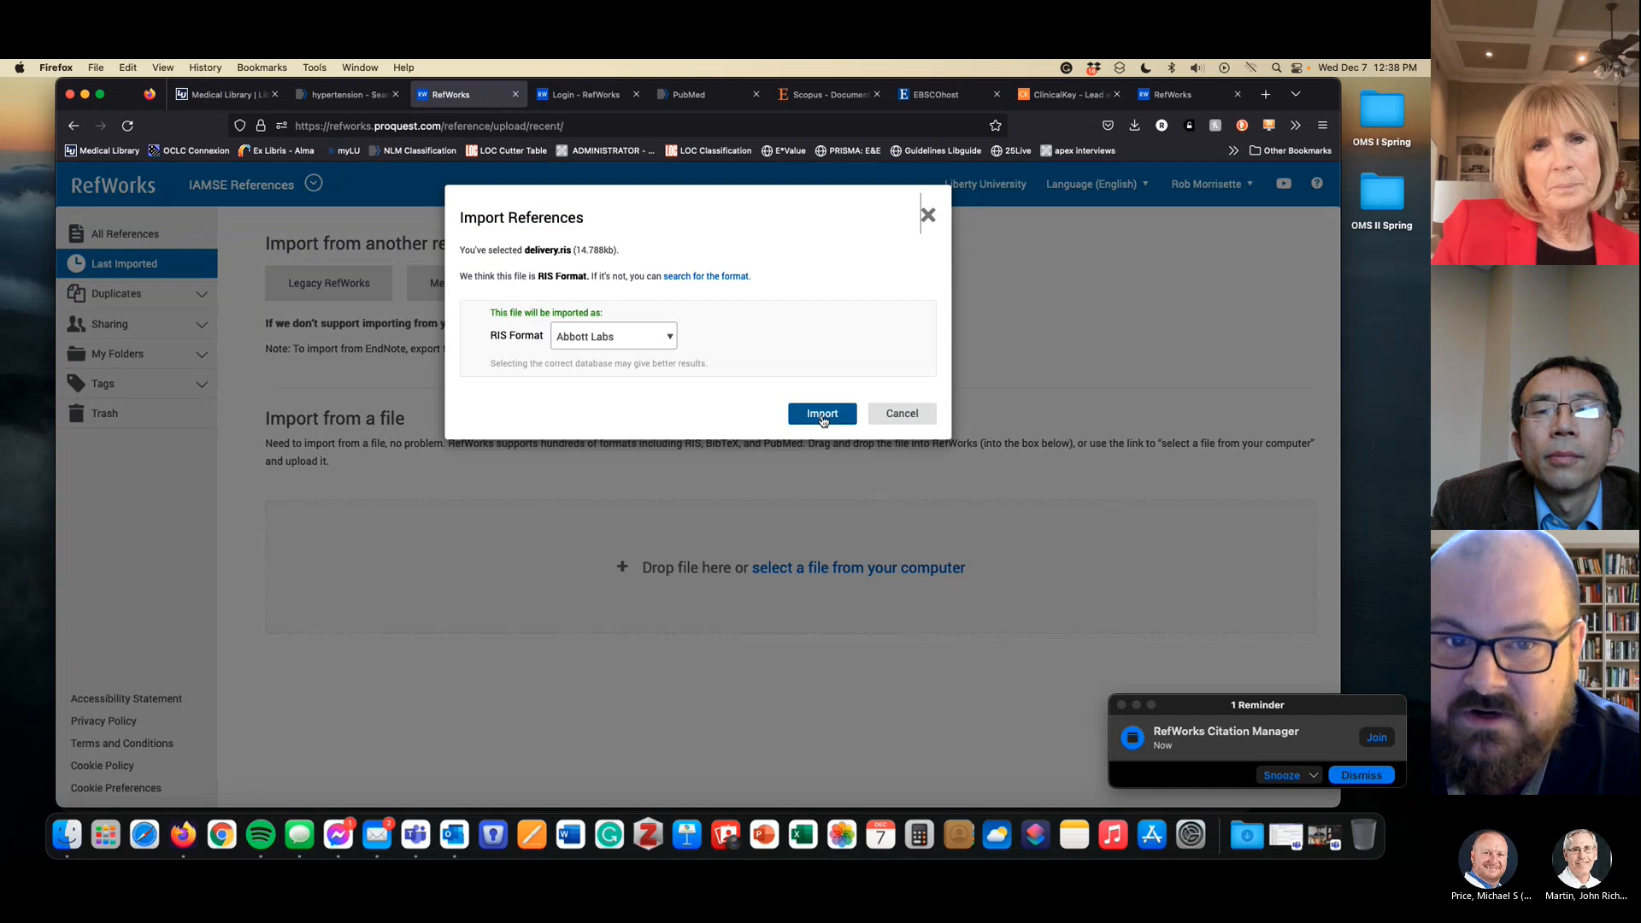
left_click(828, 420)
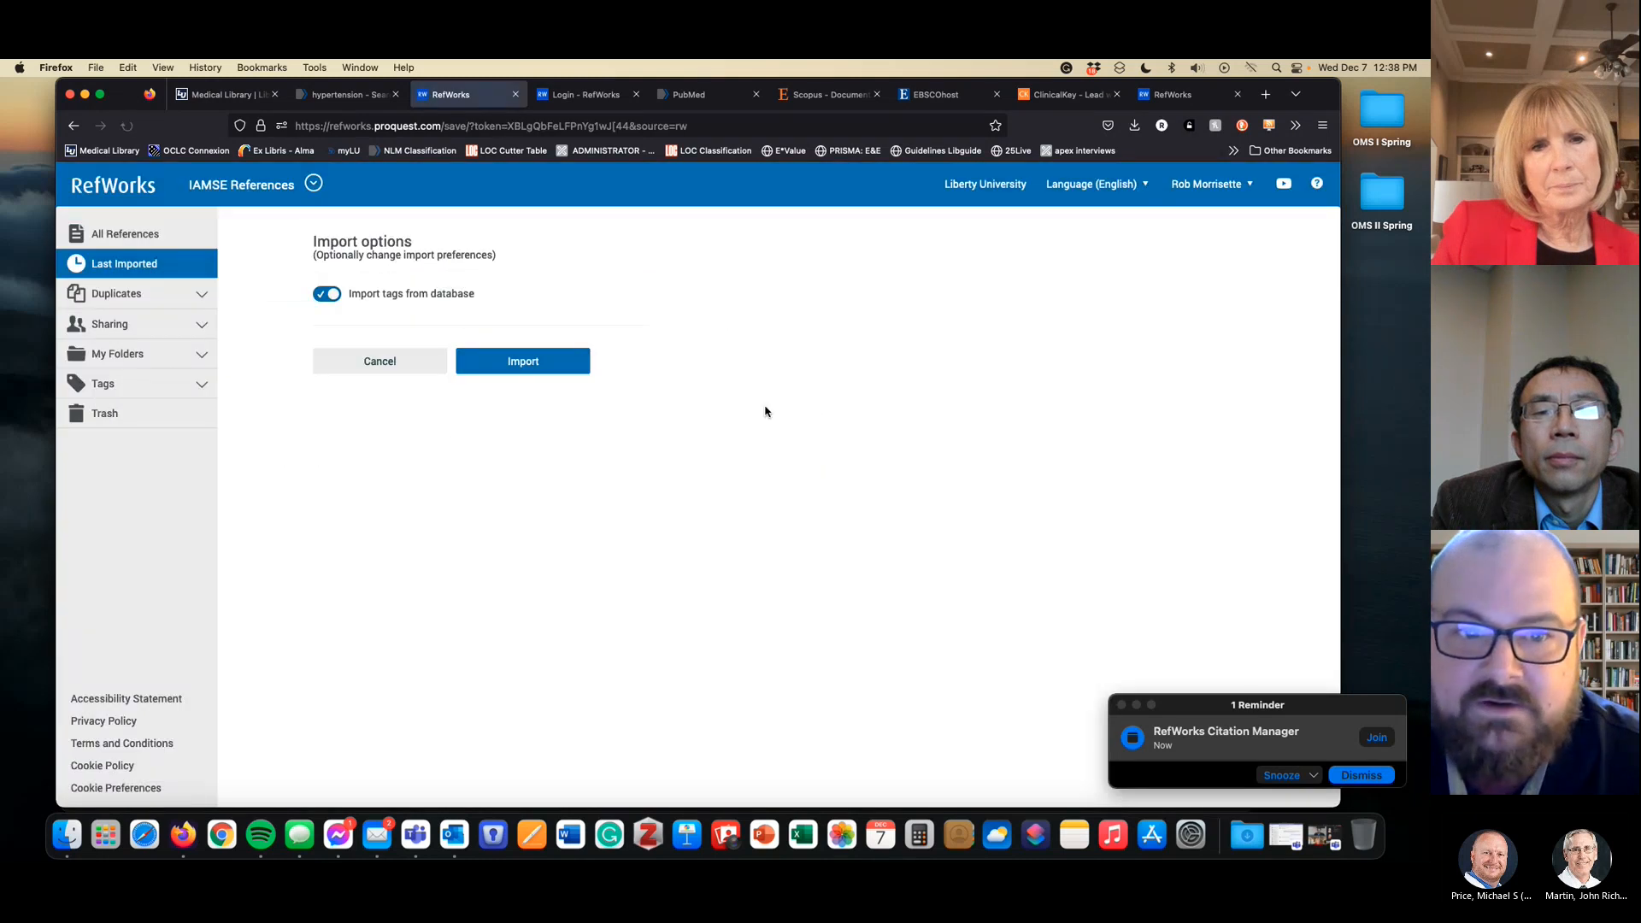
left_click(512, 362)
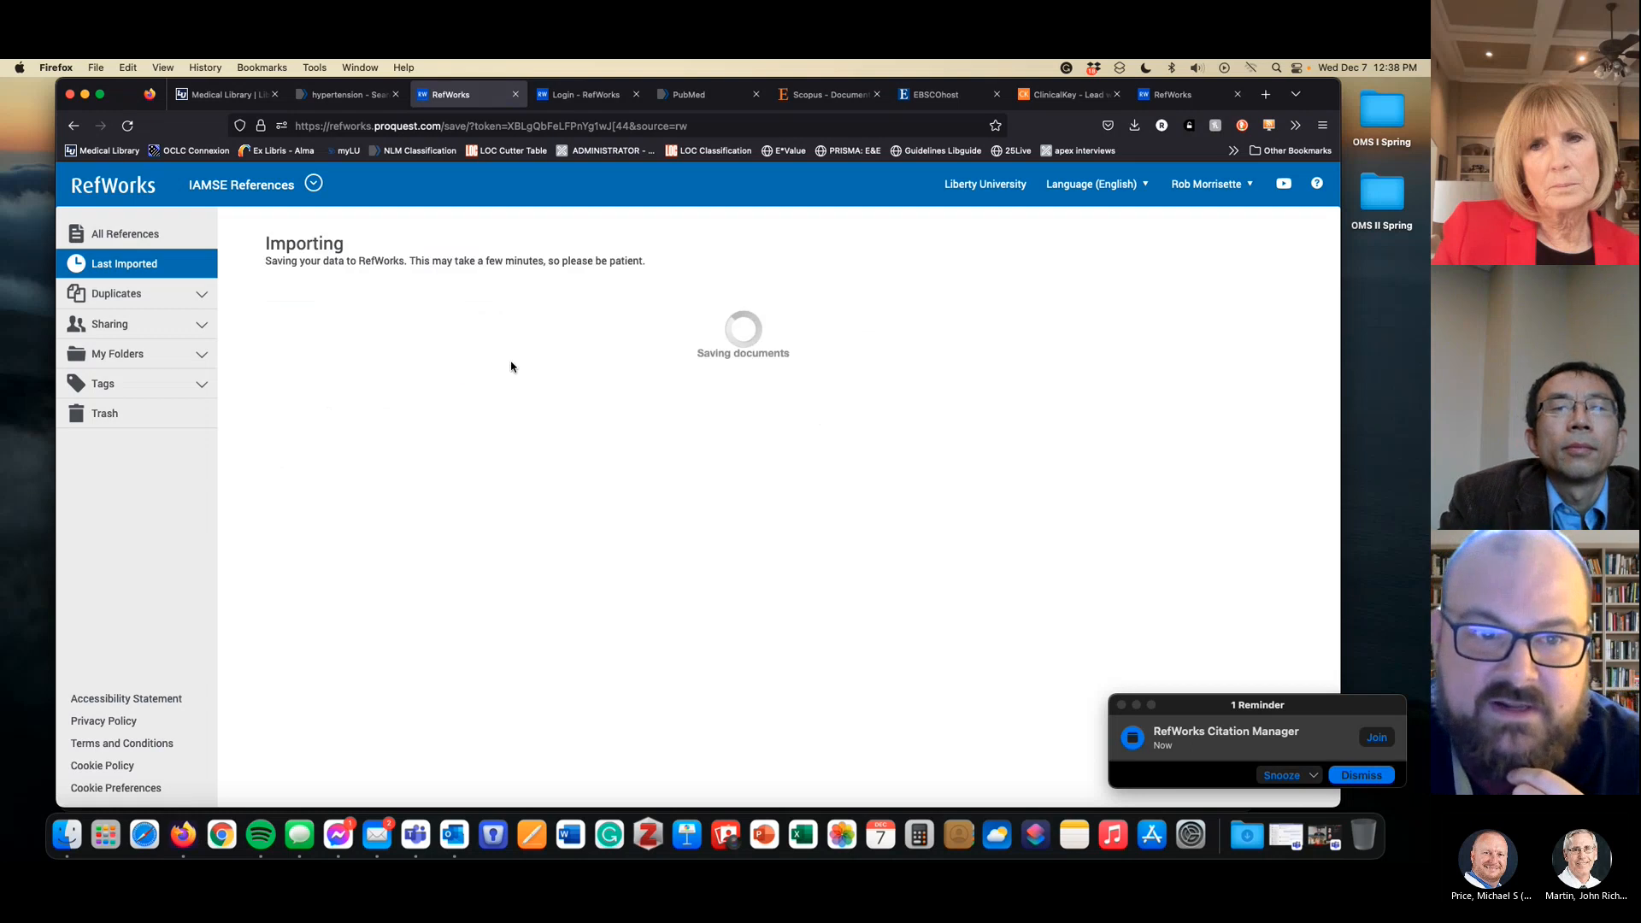
left_click(346, 309)
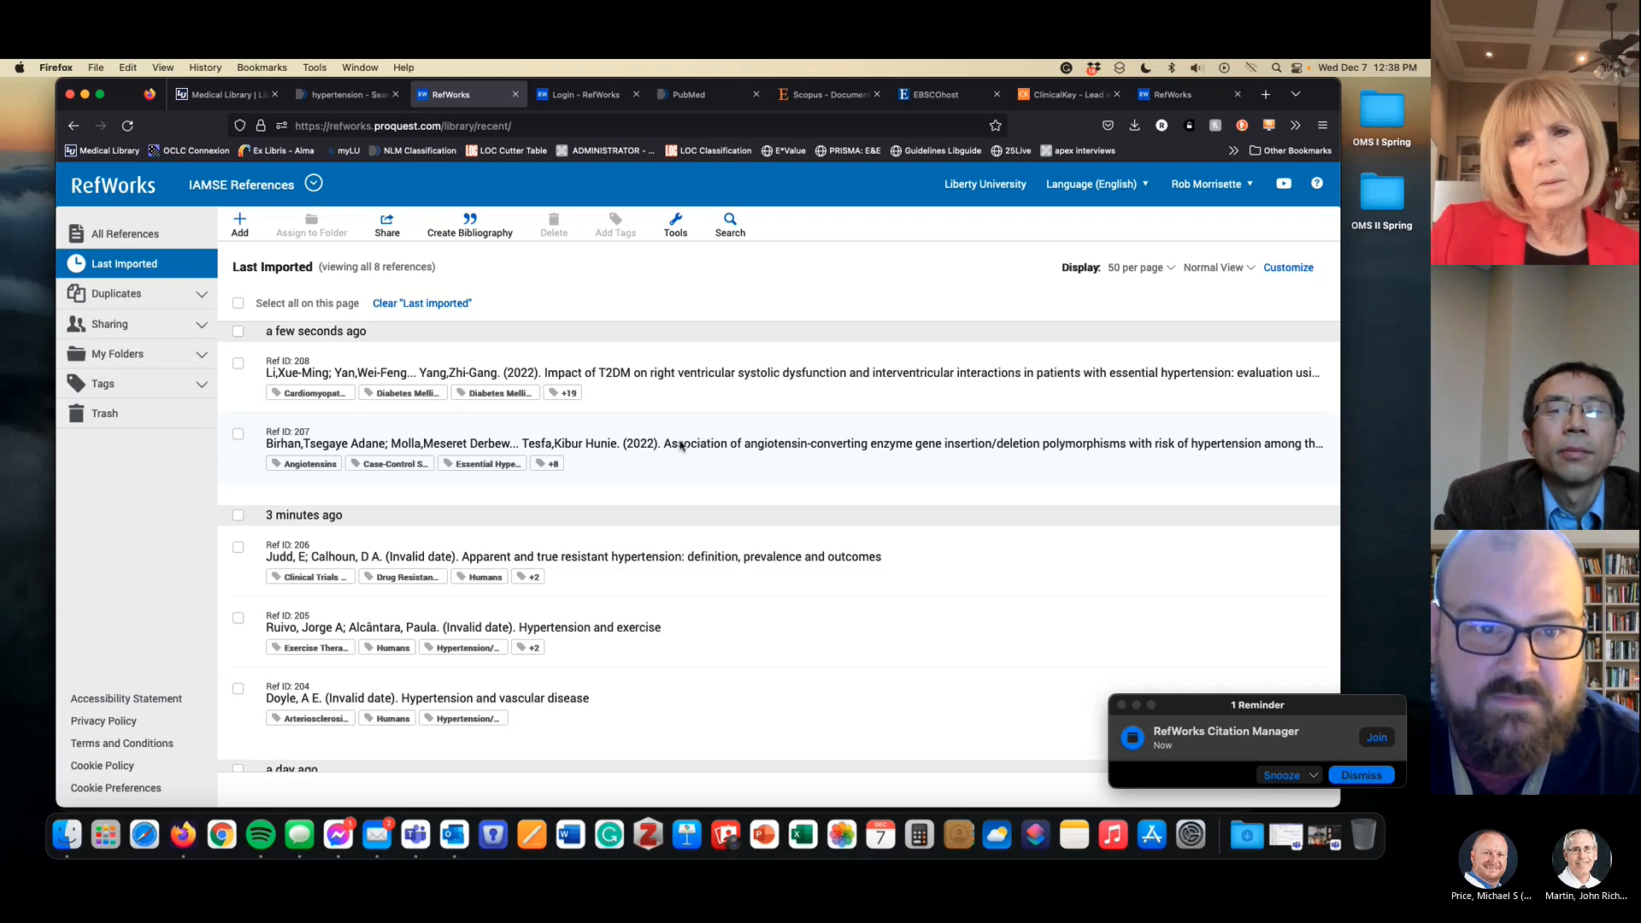
Switch to Microsoft Word and create a blank document
left_click(571, 835)
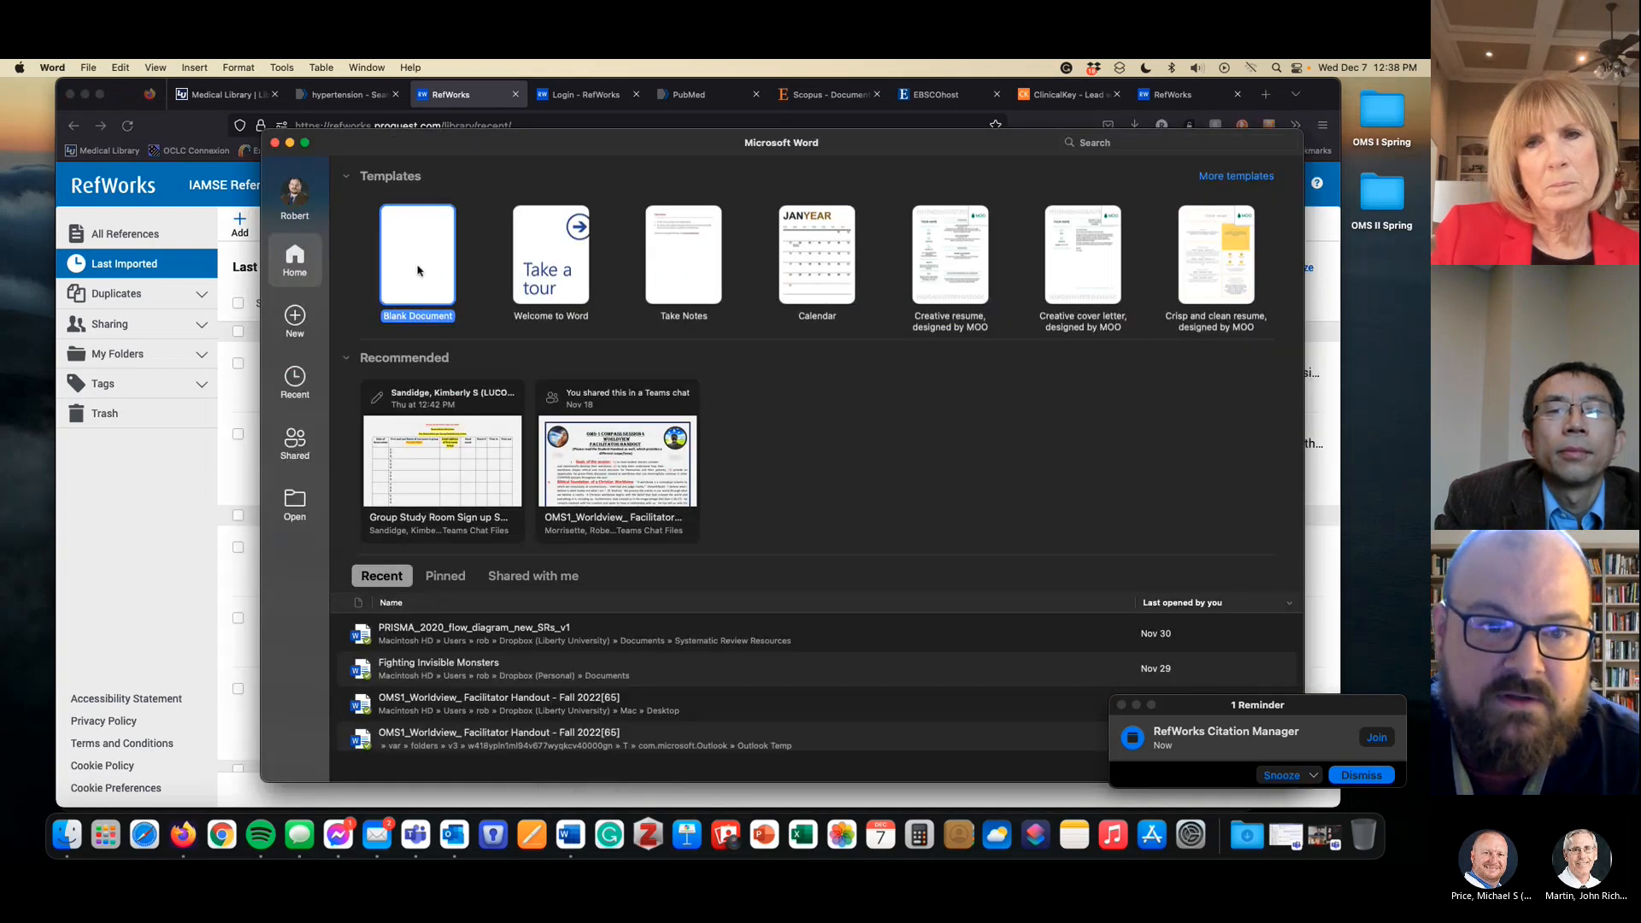
double_click(418, 271)
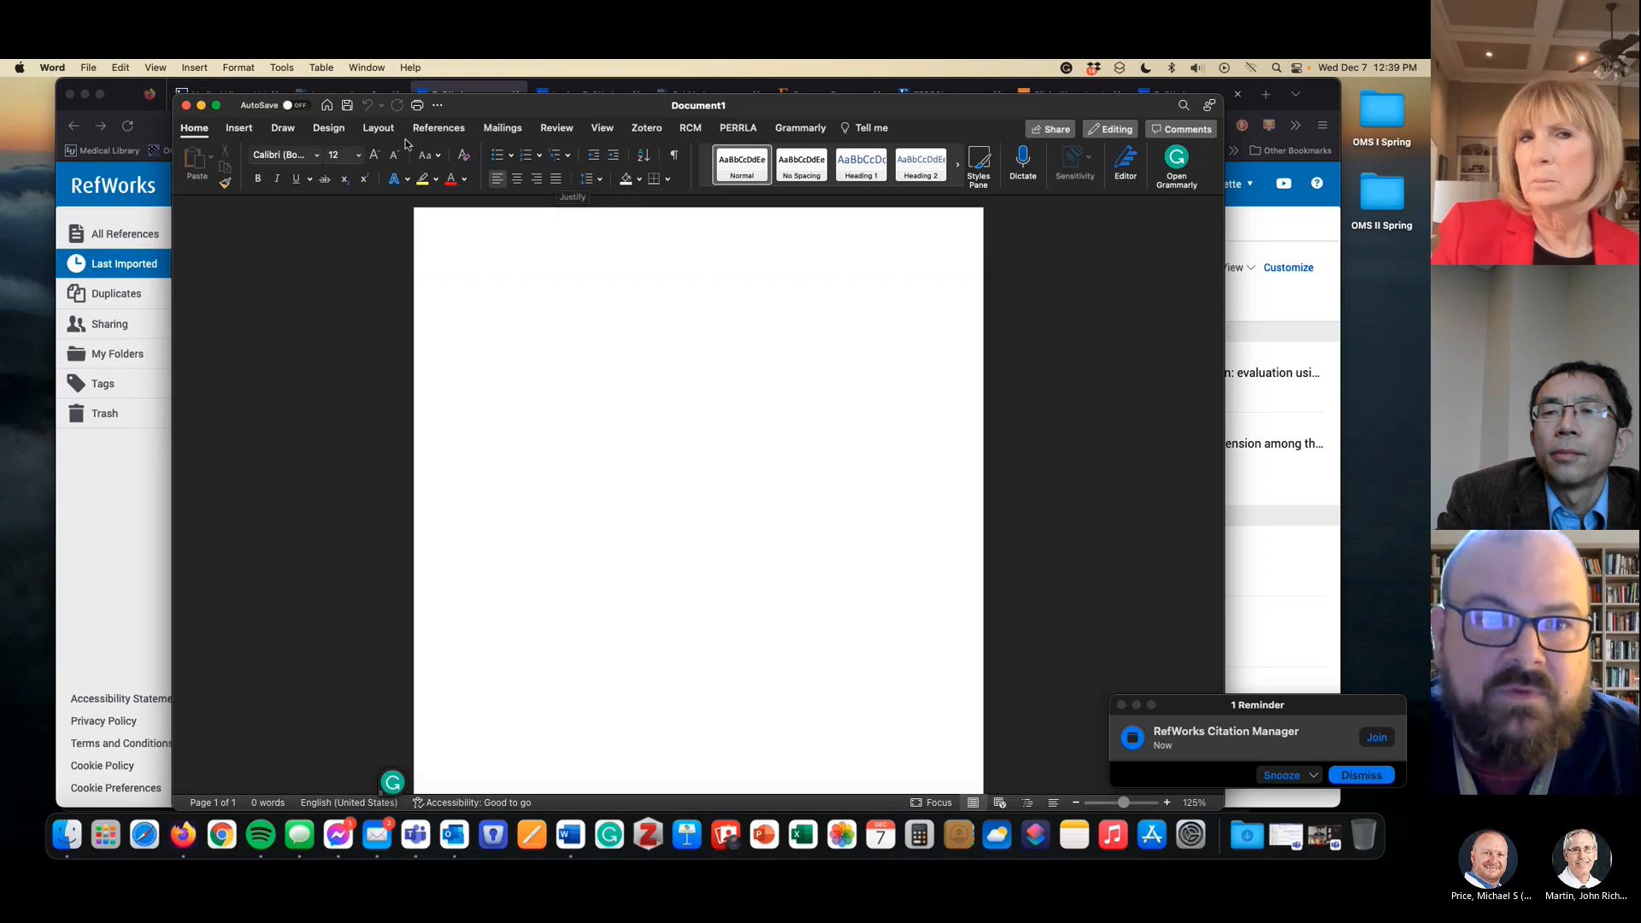
Check the Office Add-ins store from the blank document and close it
left_click(241, 129)
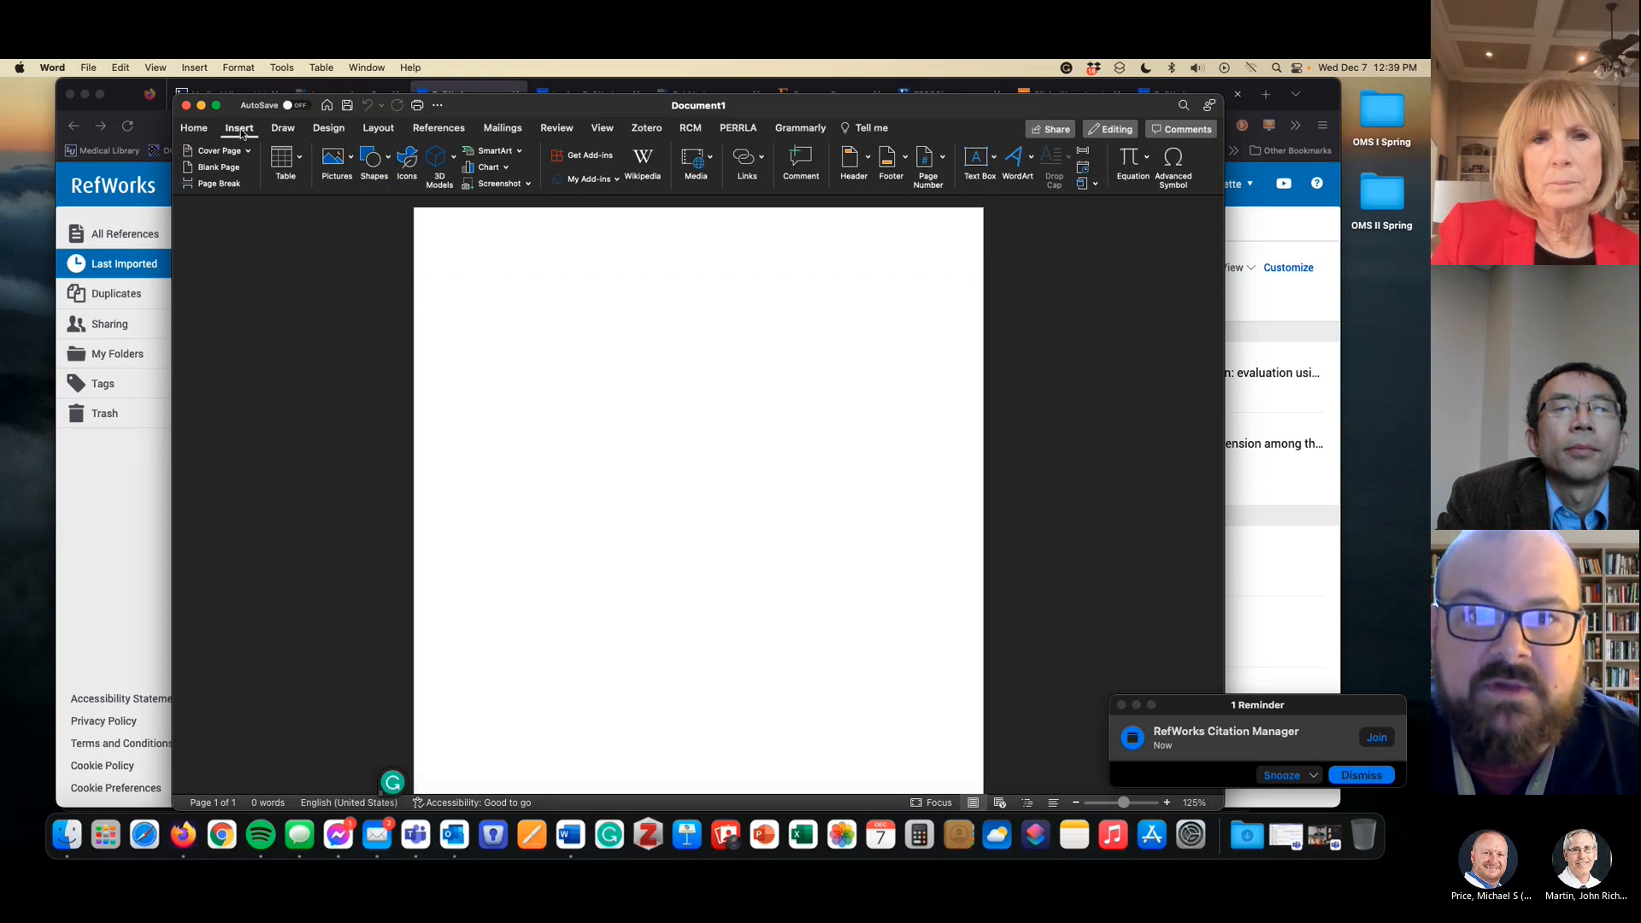
left_click(582, 157)
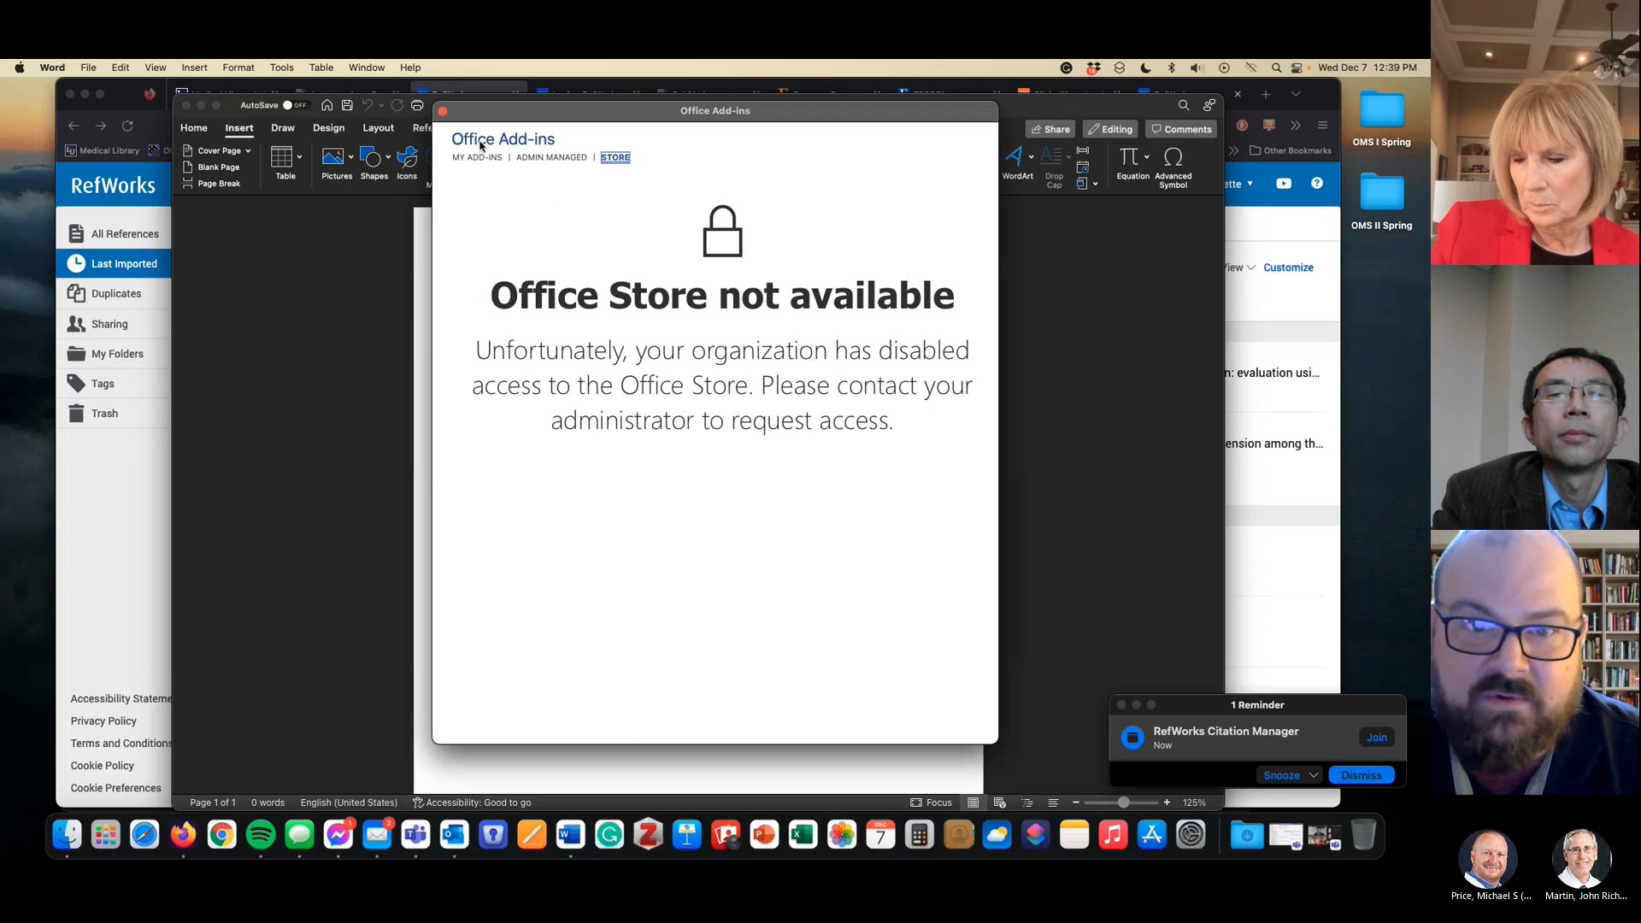
left_click(443, 112)
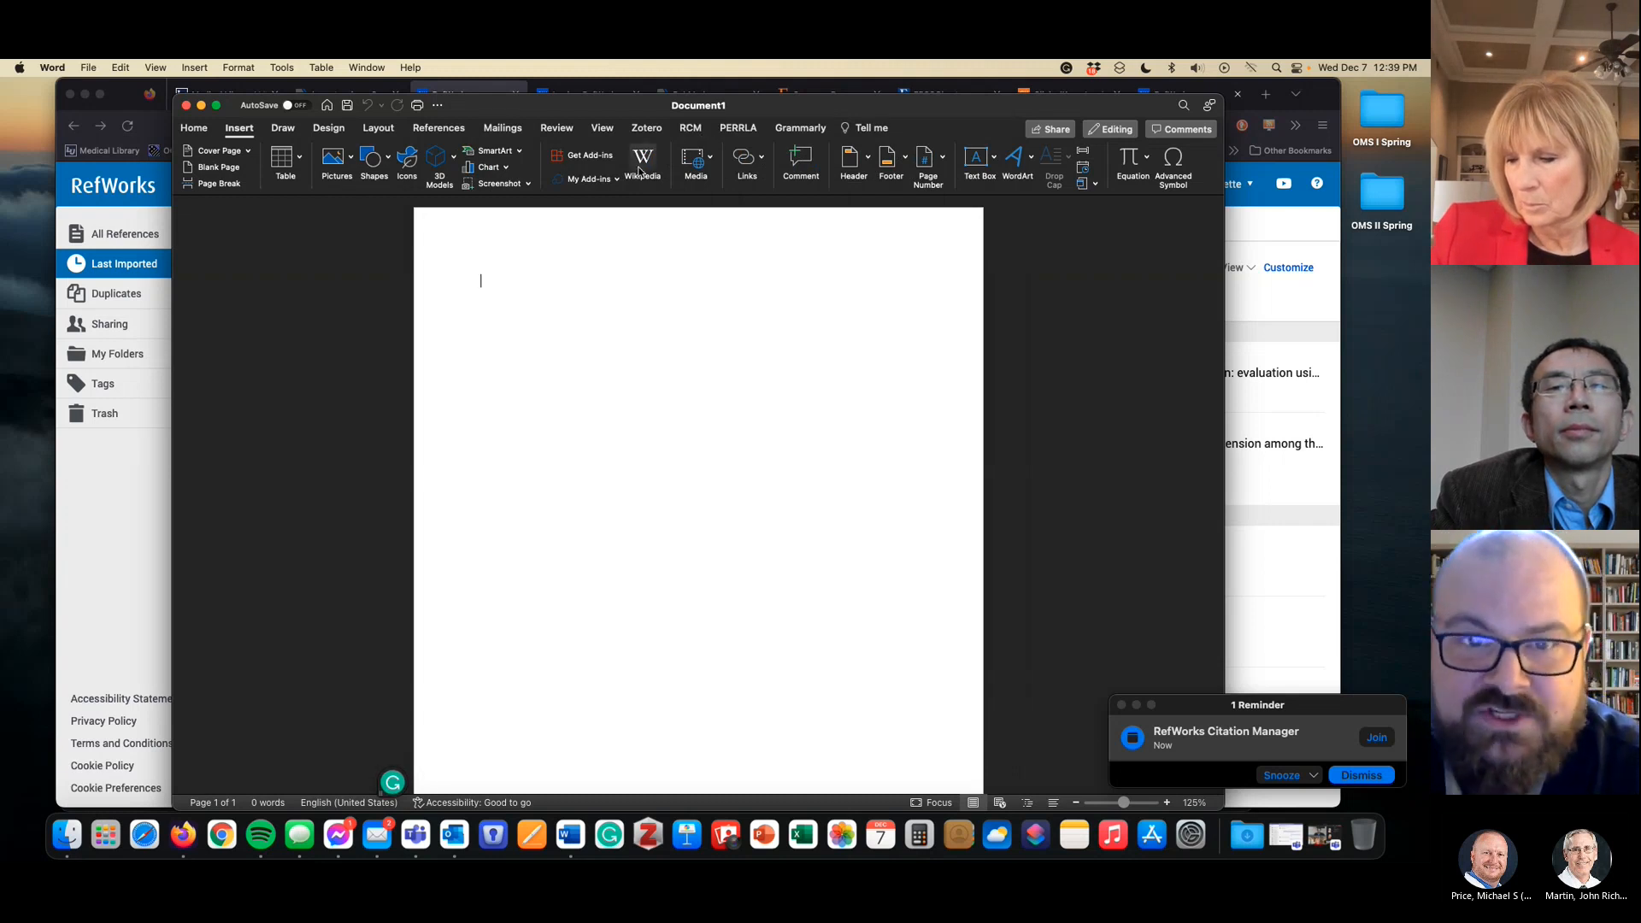
Open the RefWorks Citation Manager in the Word document and dismiss its important message
left_click(694, 134)
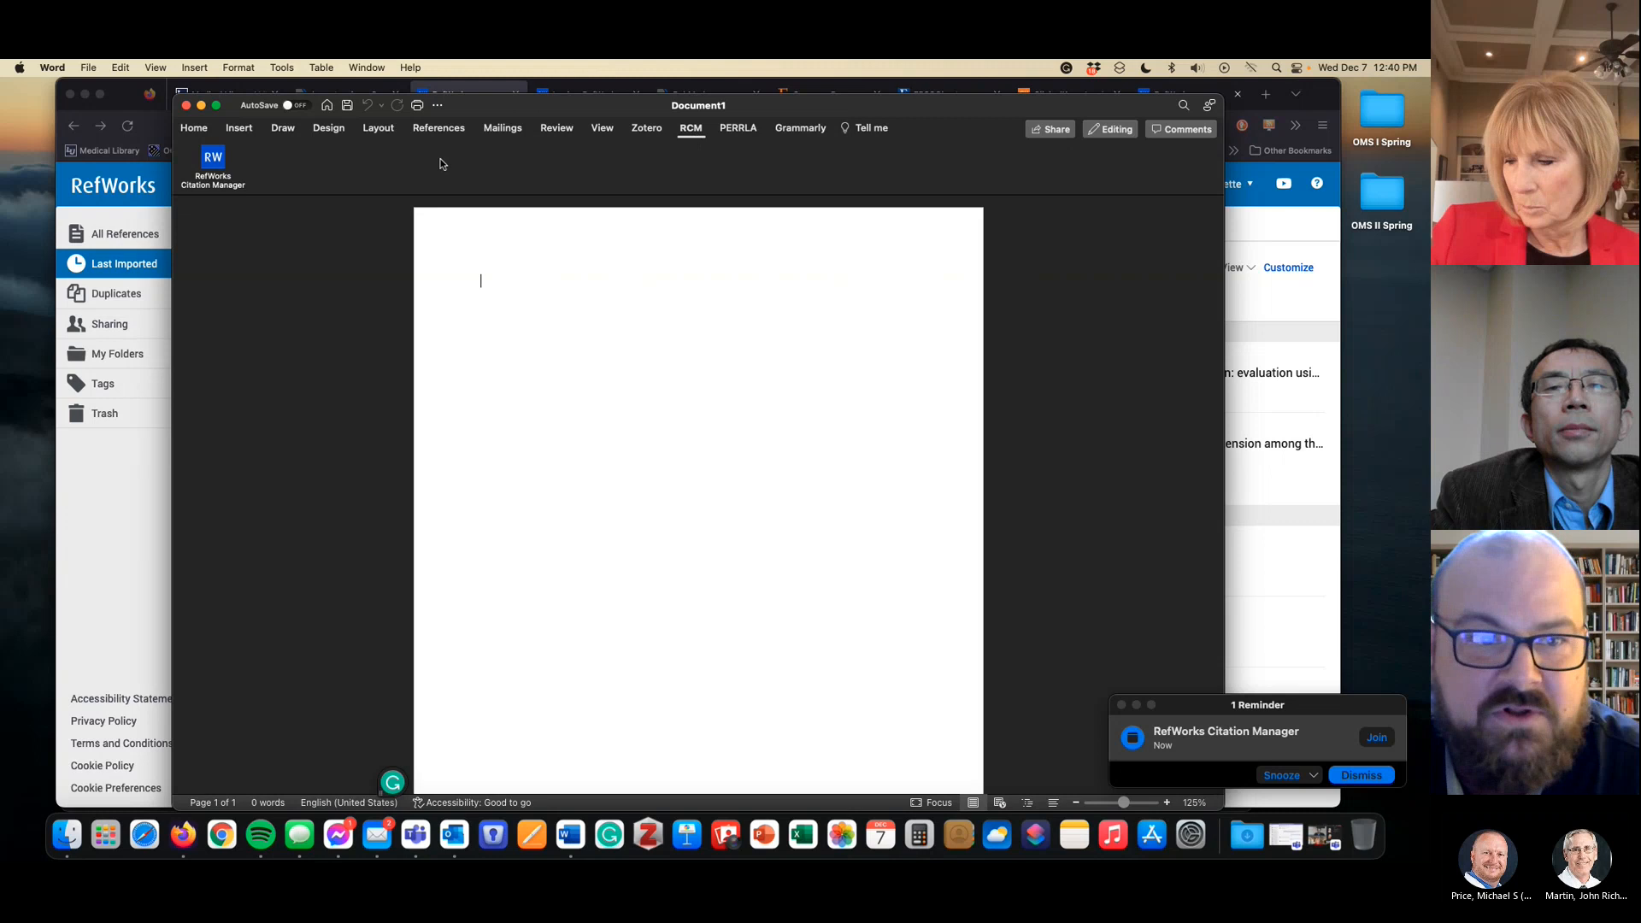
left_click(213, 160)
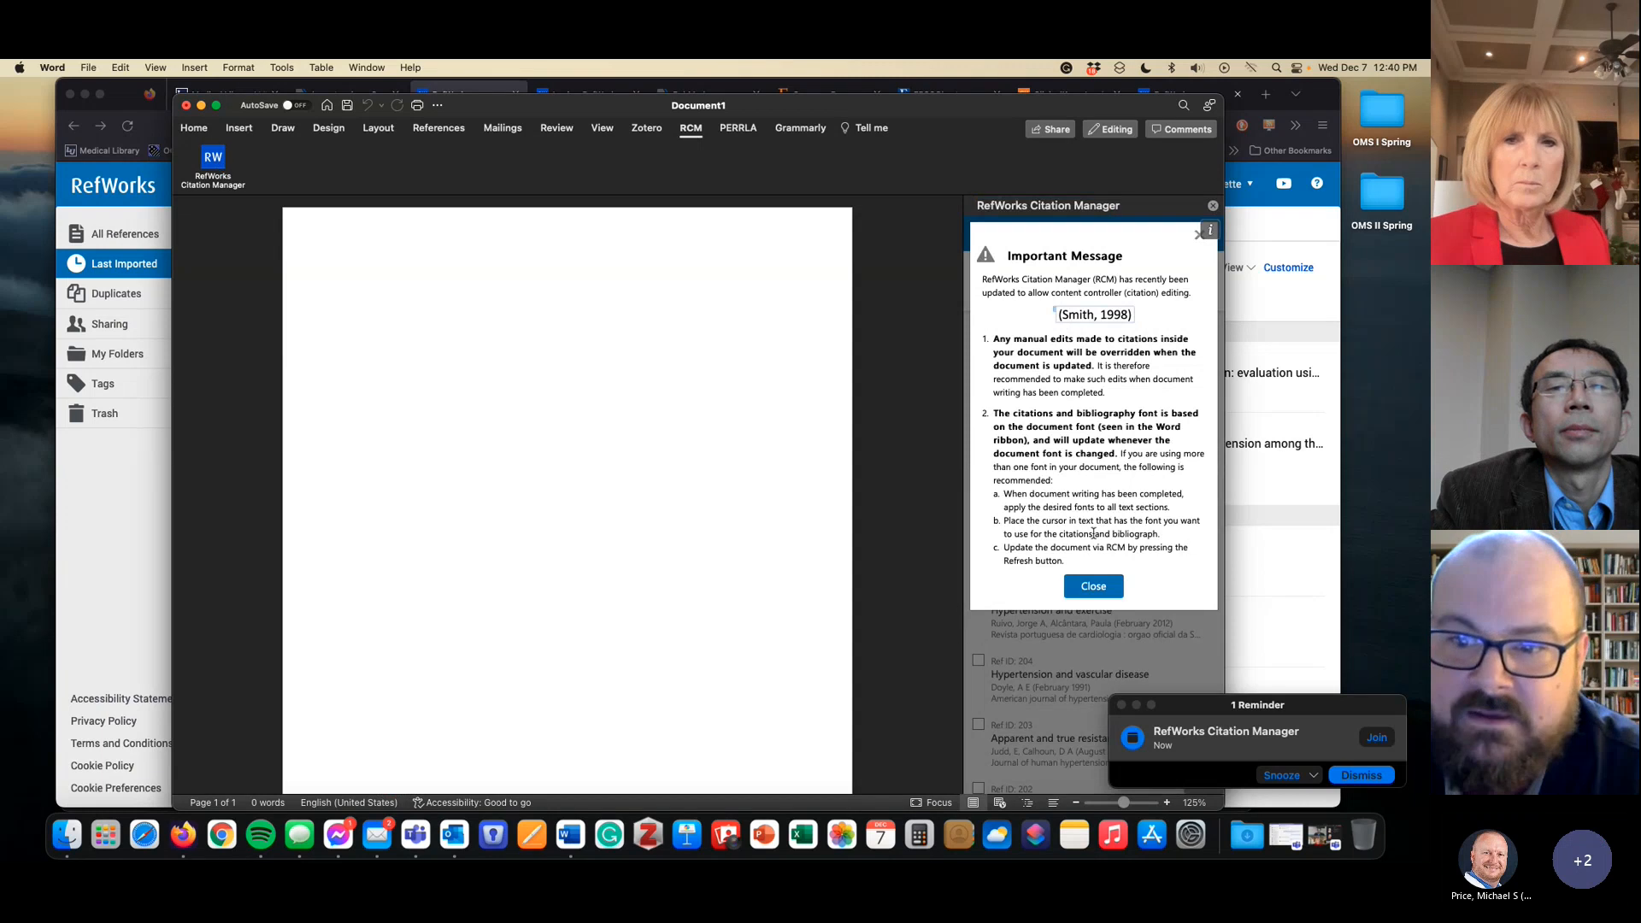
left_click(1093, 586)
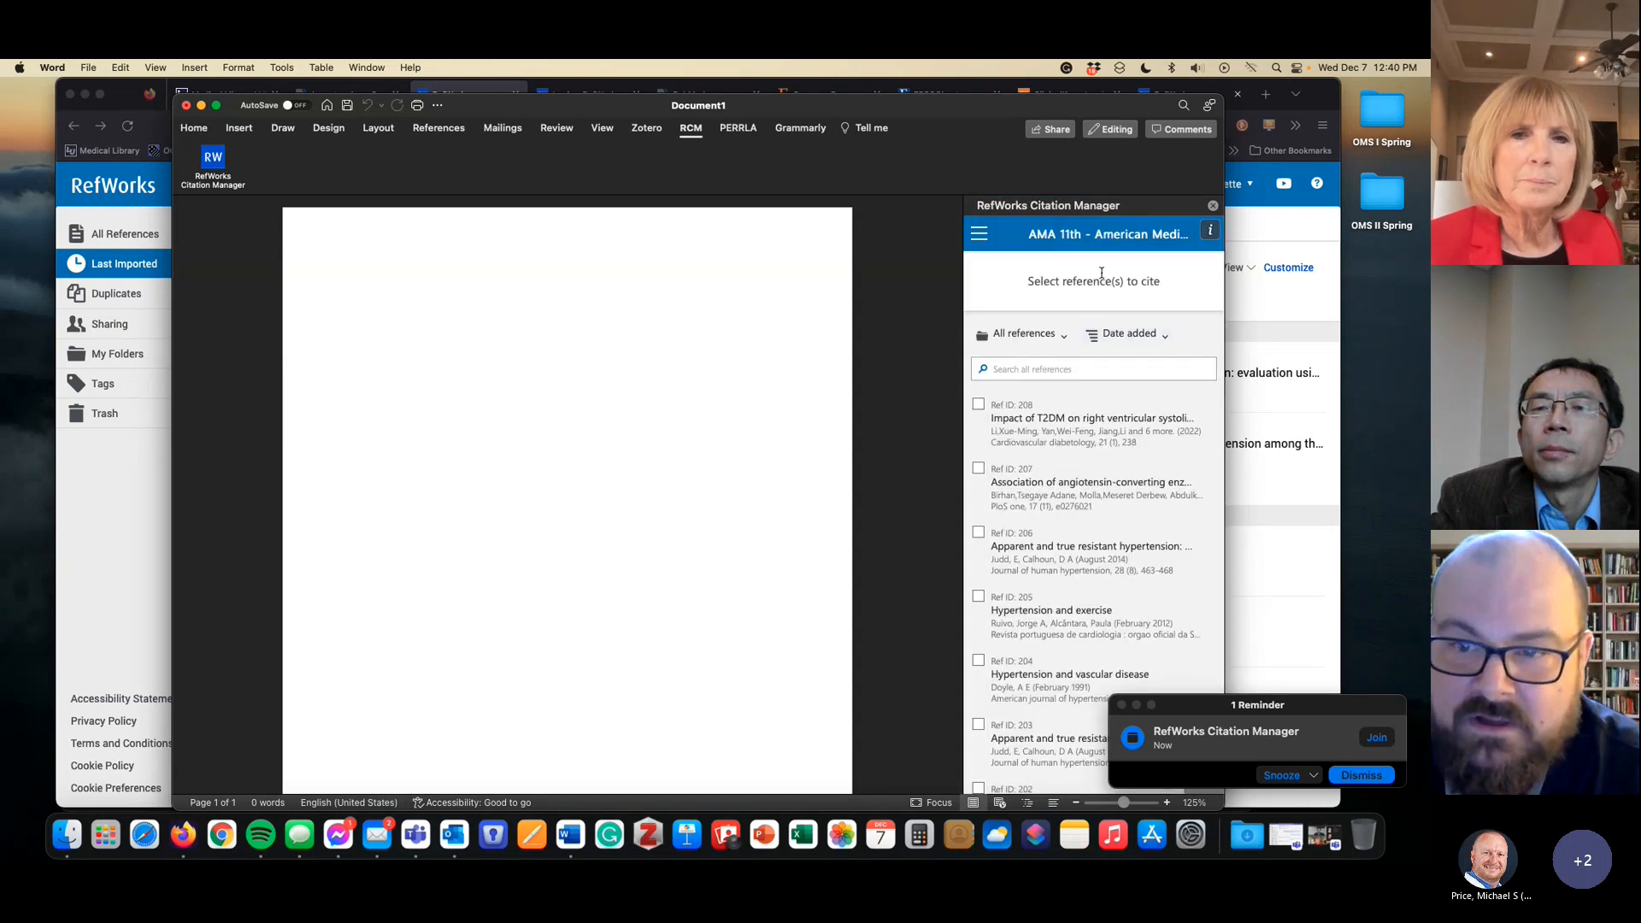
Look through the citation manager's reference list, move the Word window aside and switch to the last imported references in RefWorks
mouse_move(1076, 578)
scroll(1081, 530, "down", 5)
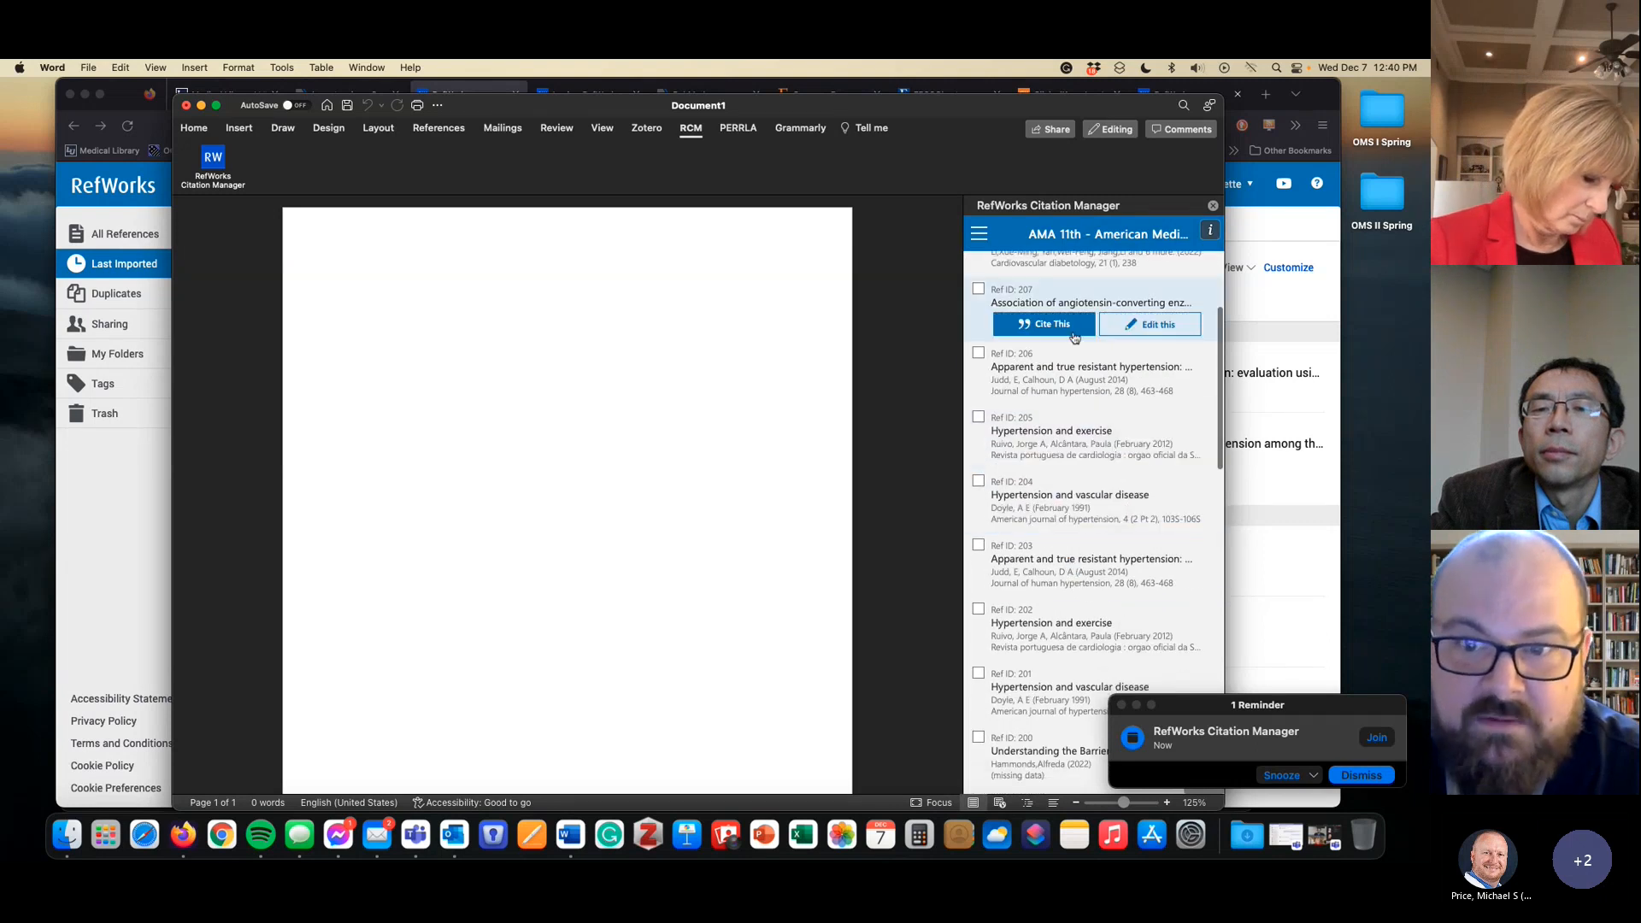
scroll(1106, 392, "up", 5)
left_click_drag(643, 105, 701, 154)
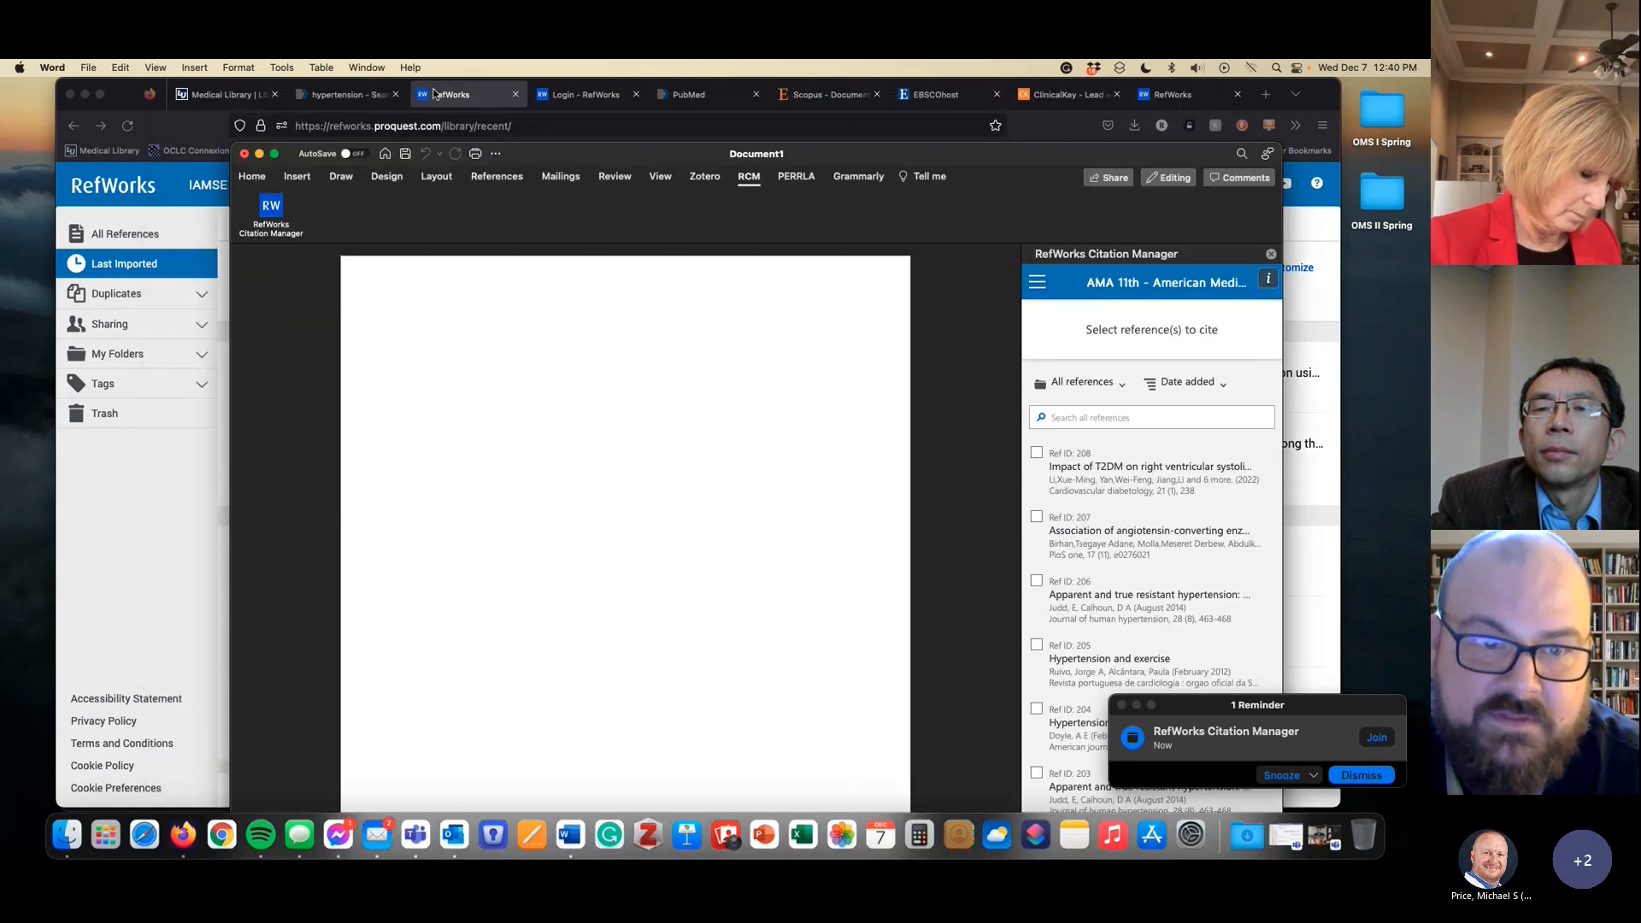
left_click(492, 109)
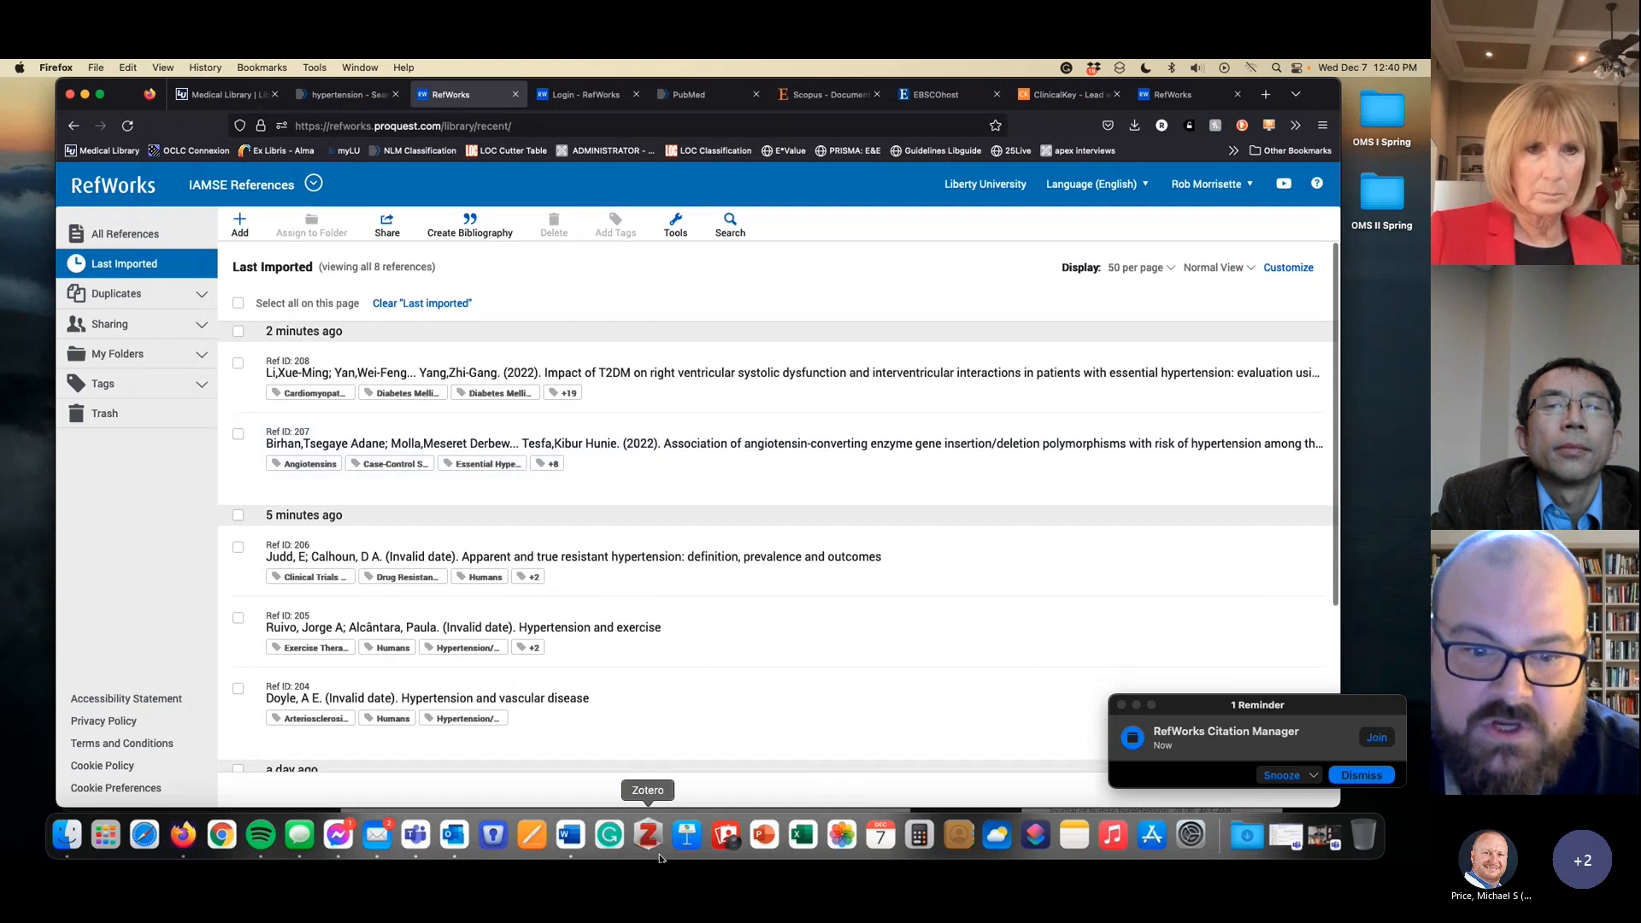
Switch back to the Word document, look through the citation style choices in RefWorks Citation Manager, and return to the reference list
left_click(570, 835)
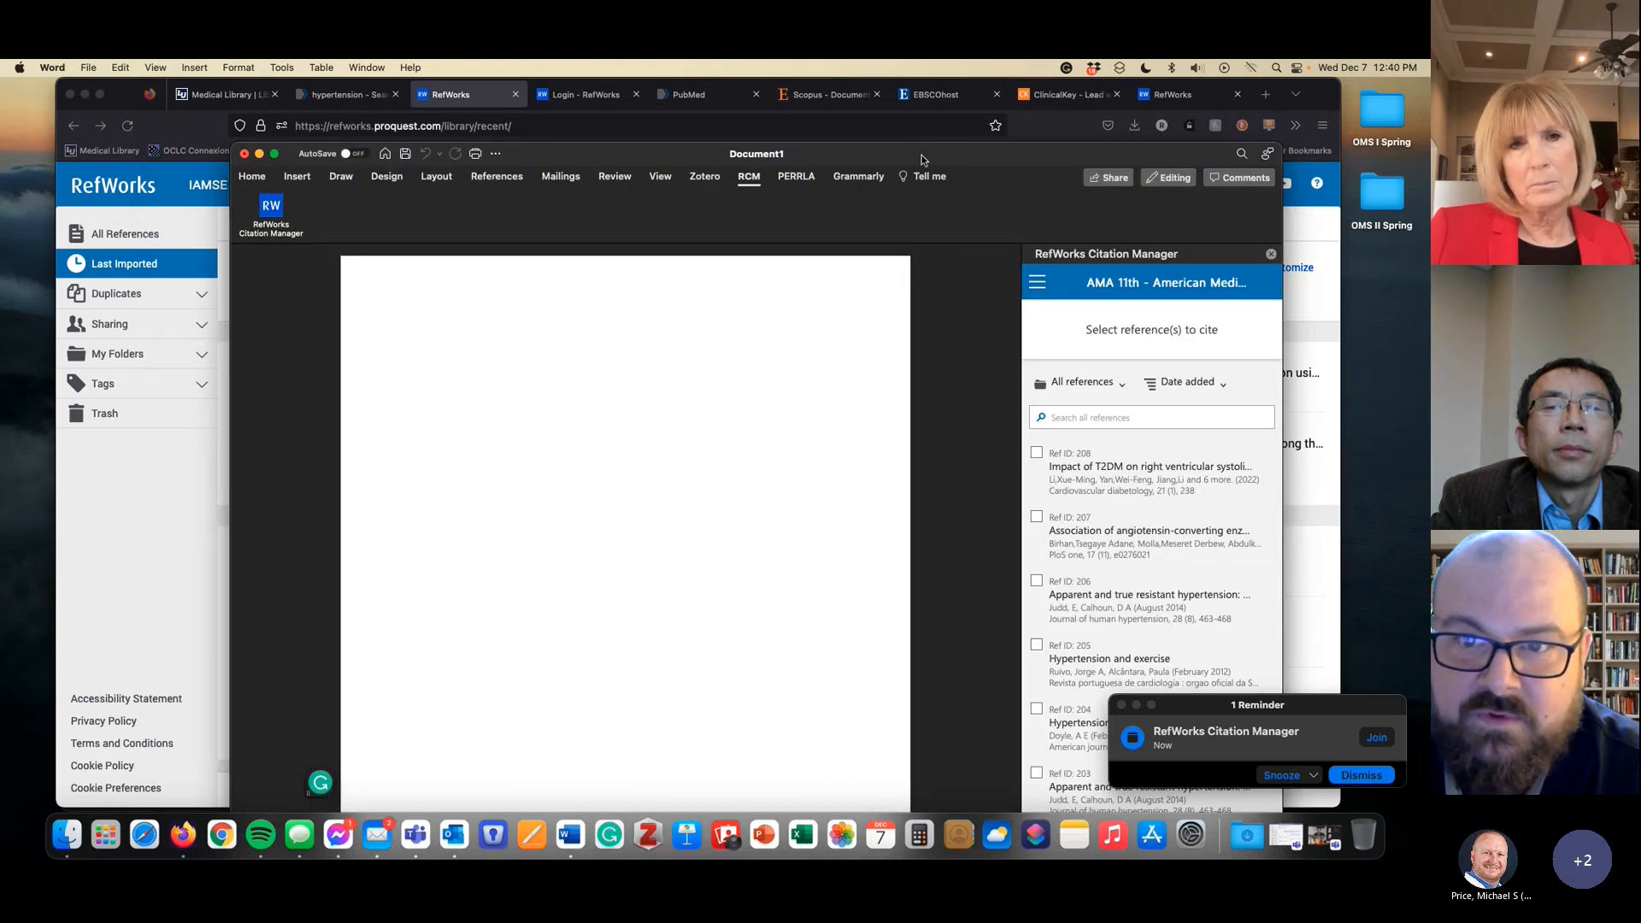
left_click_drag(921, 156, 909, 116)
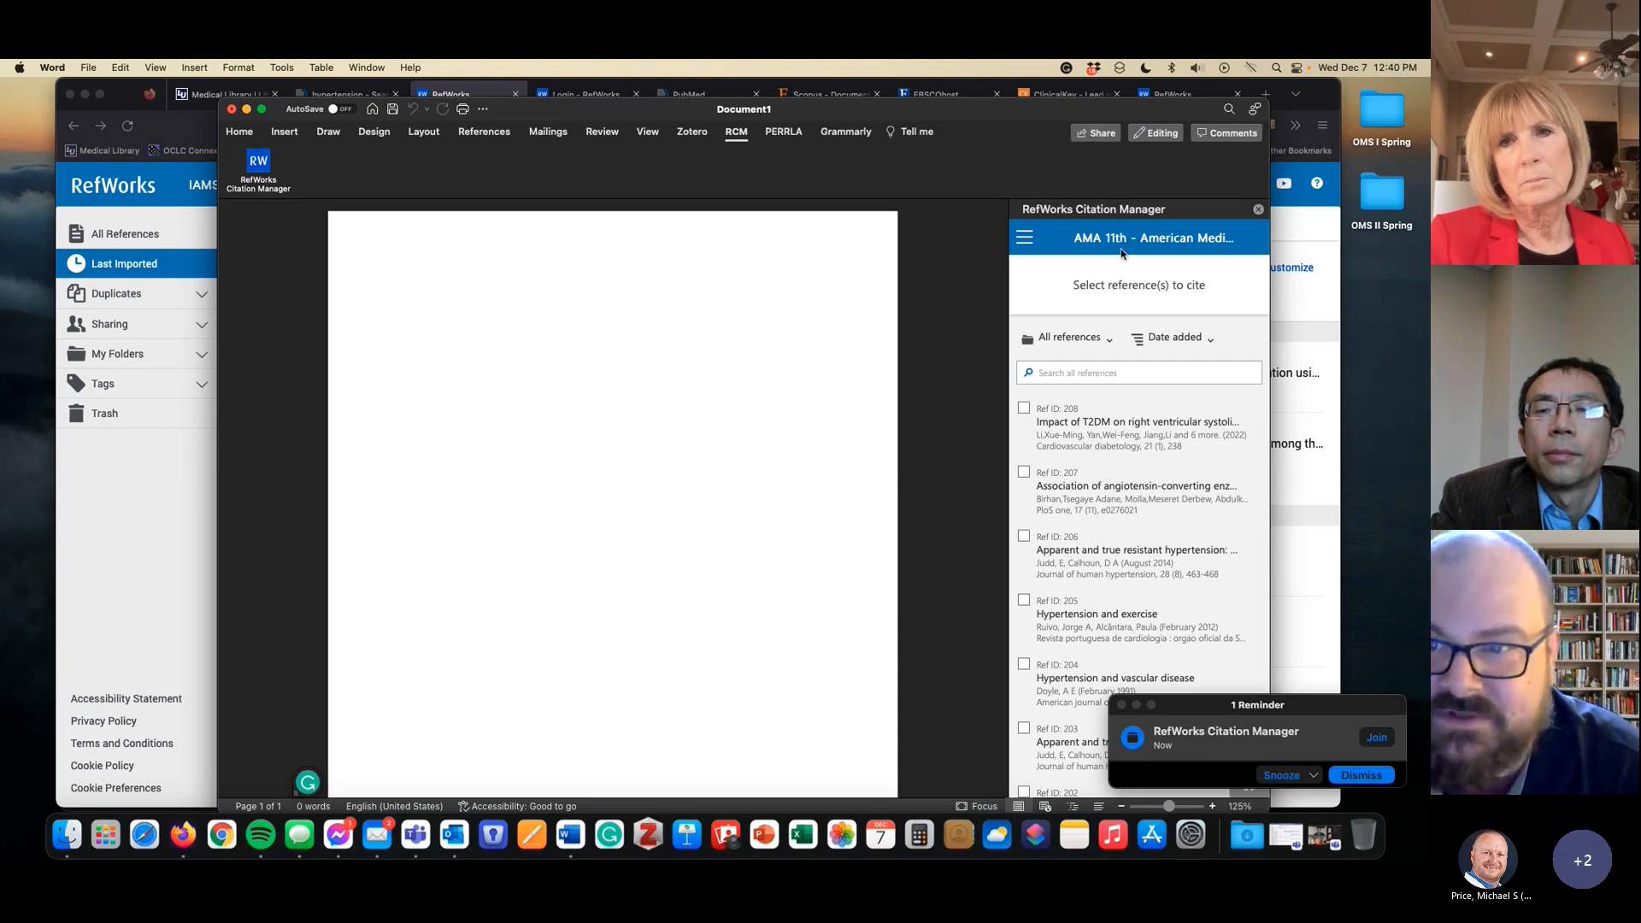
left_click(1039, 246)
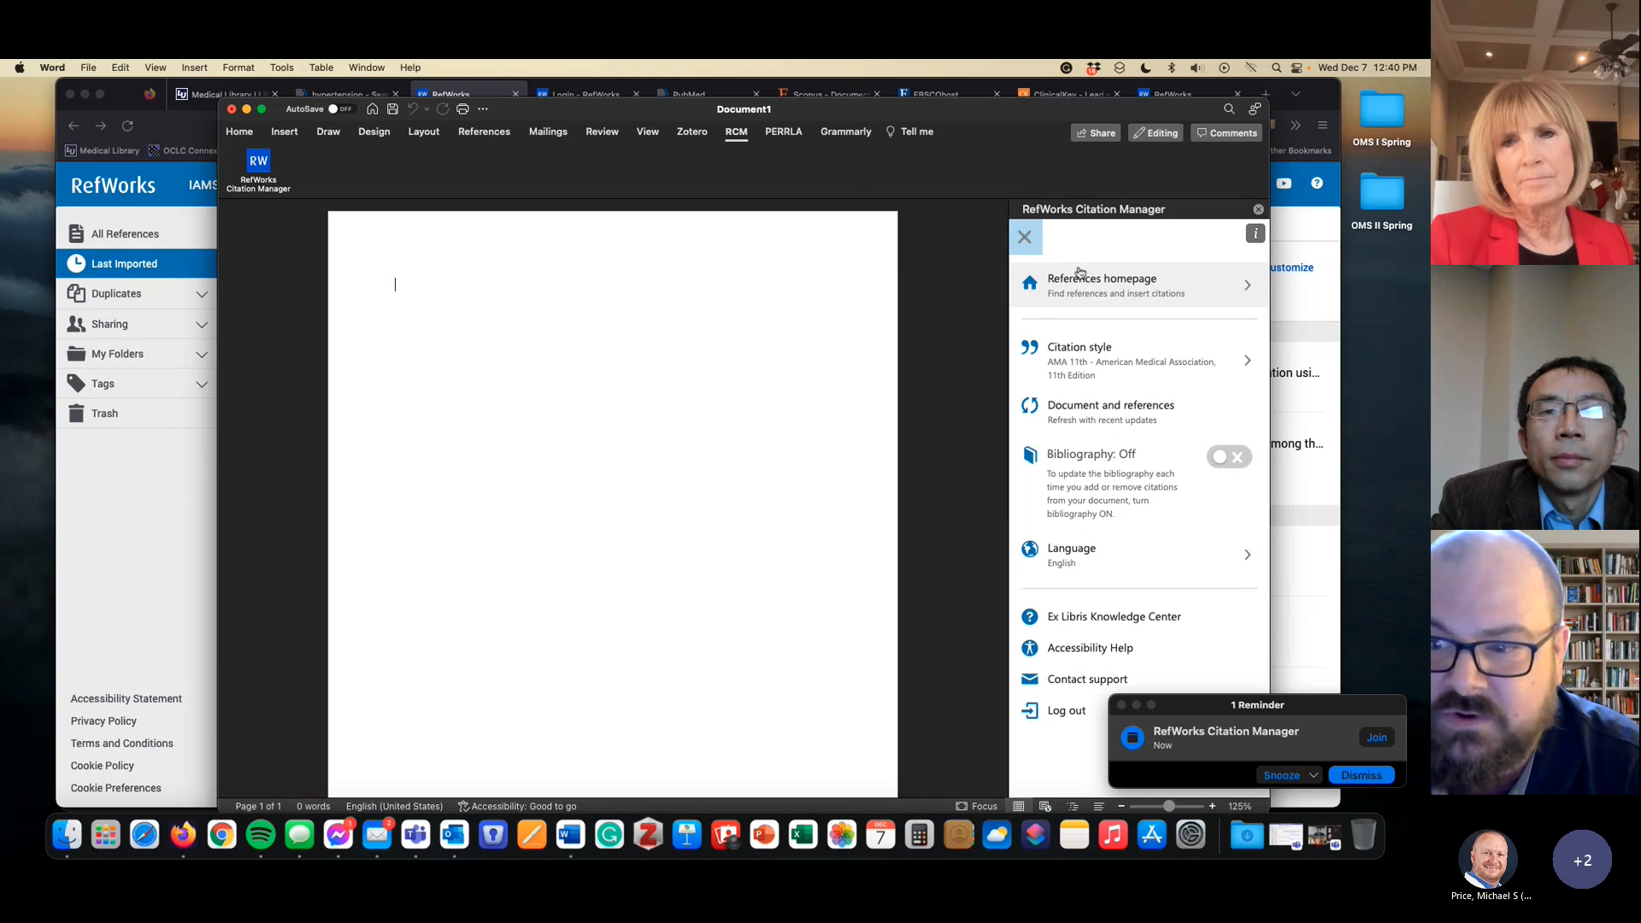
left_click(1110, 378)
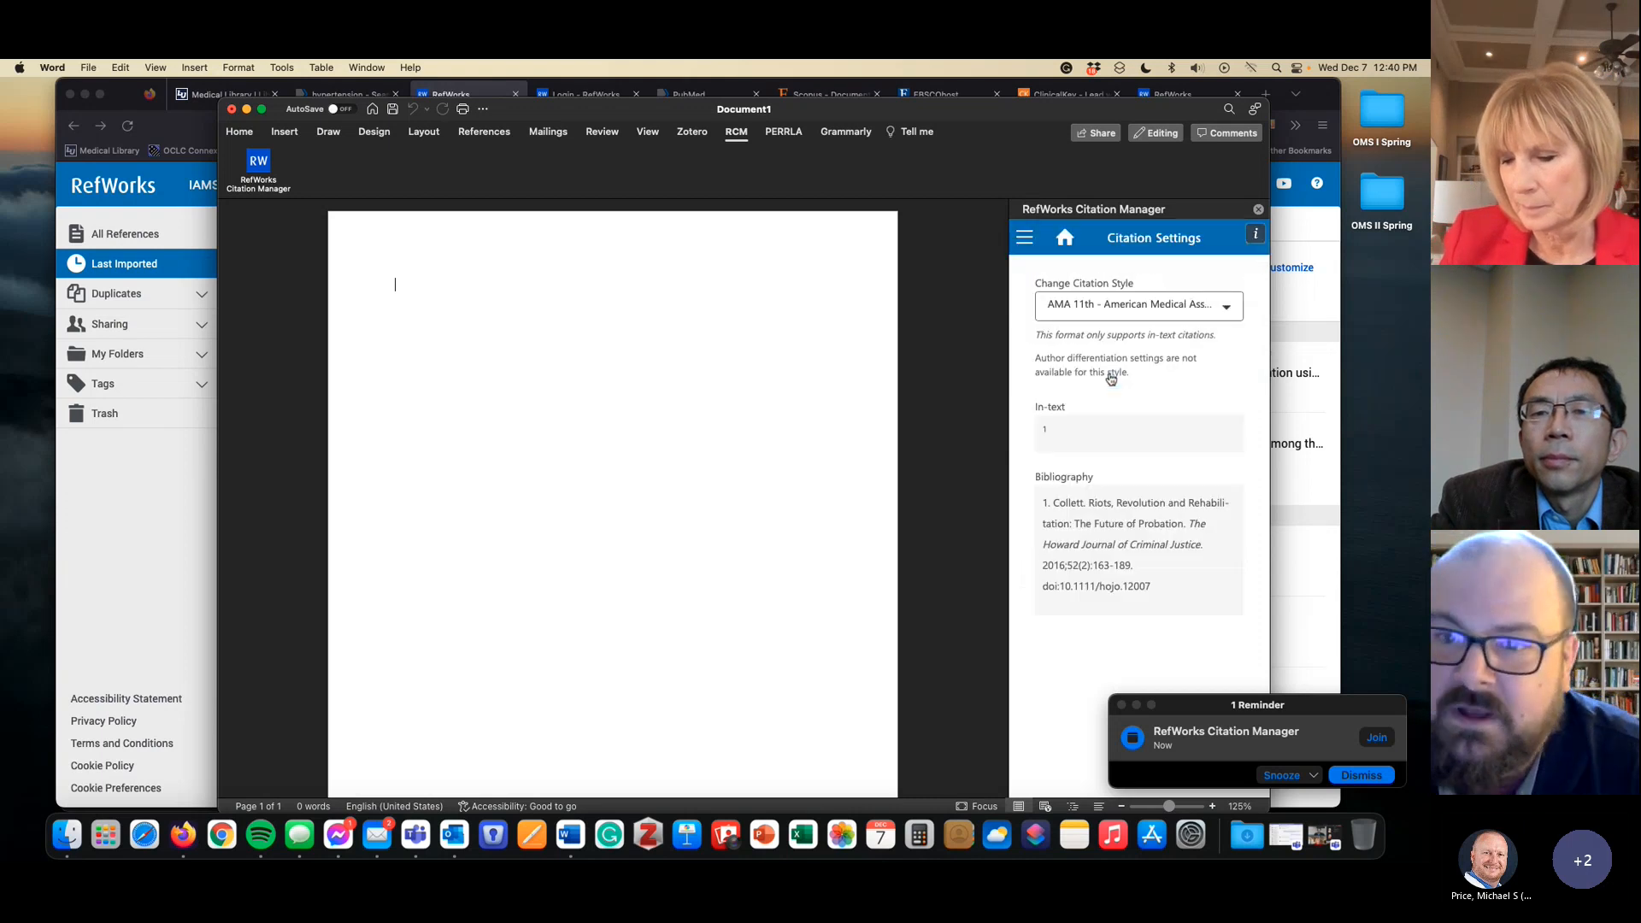
left_click(1209, 309)
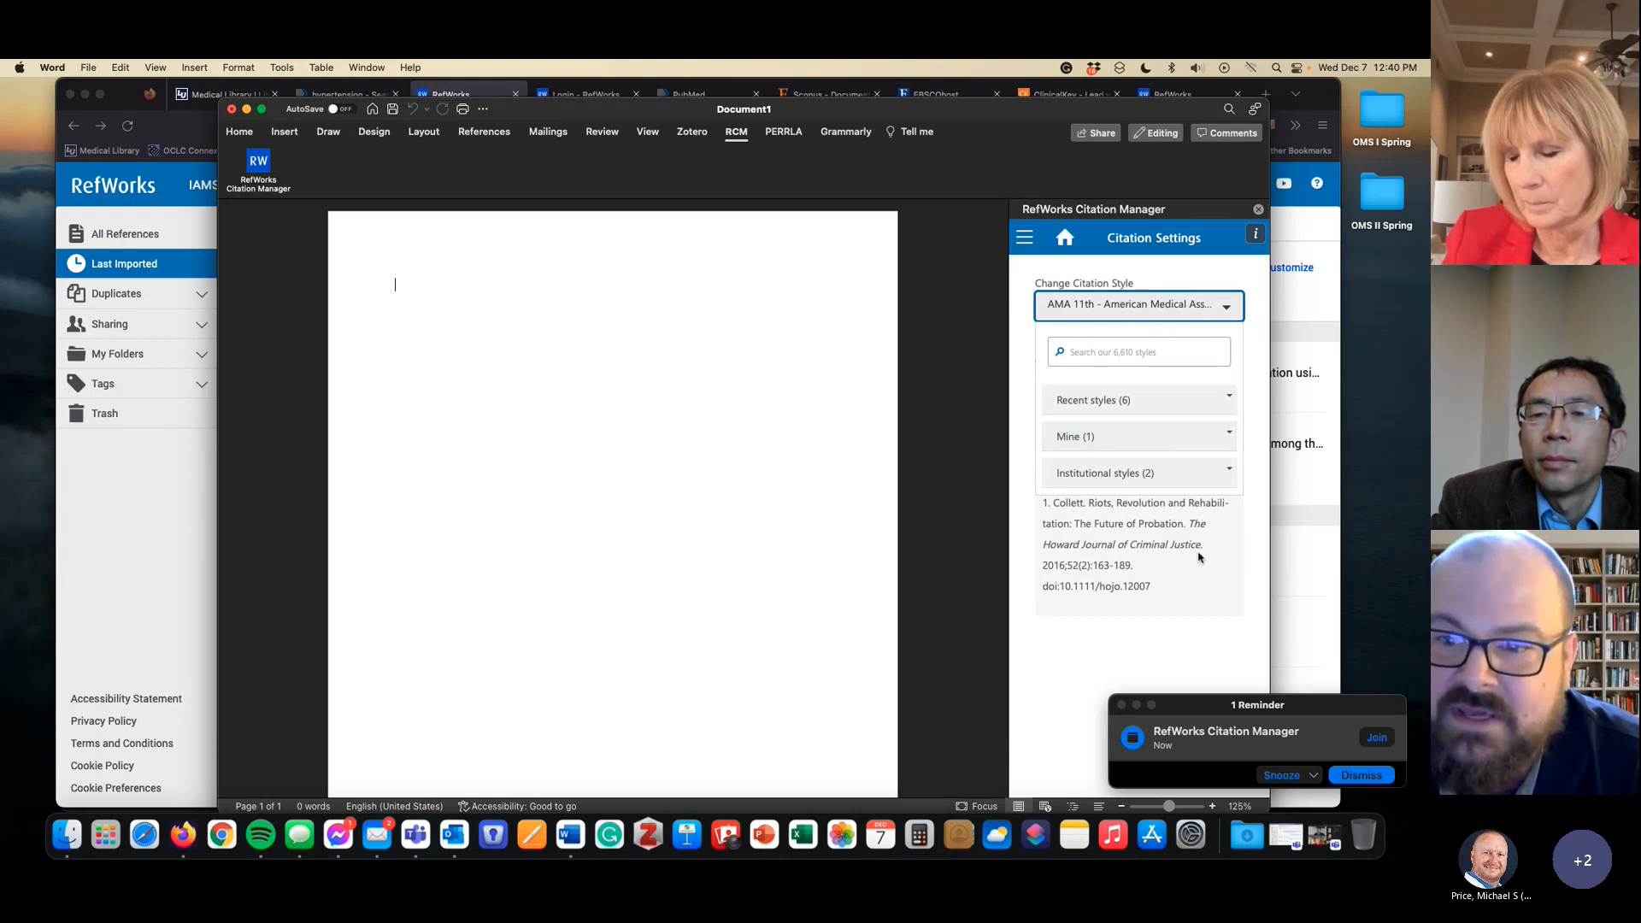
left_click(1195, 579)
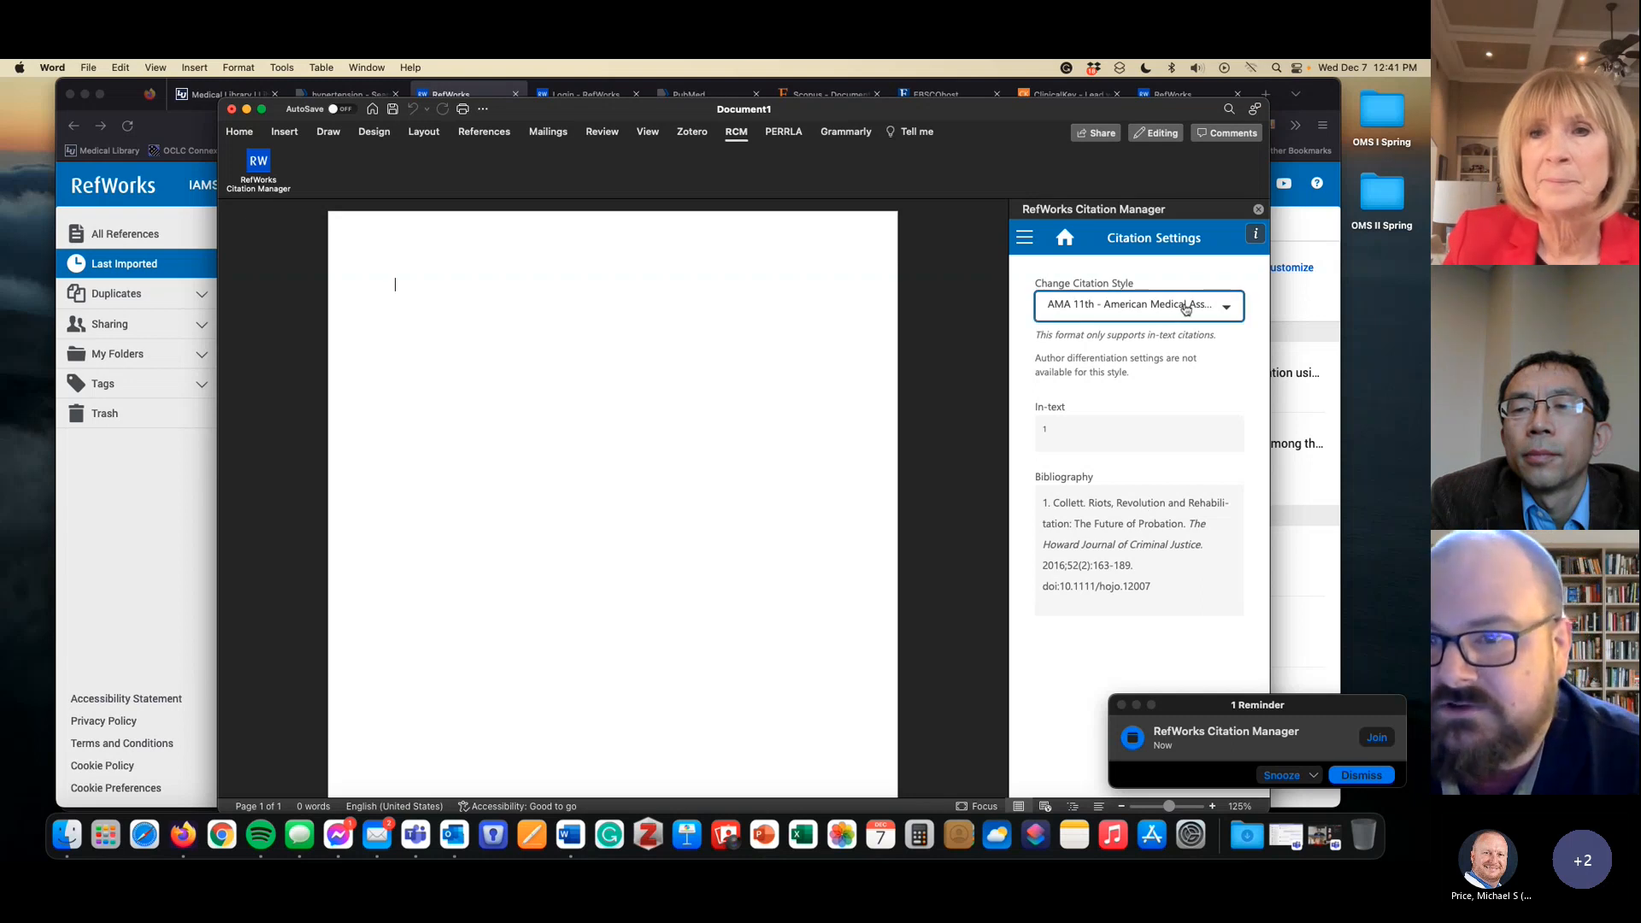
left_click(1060, 244)
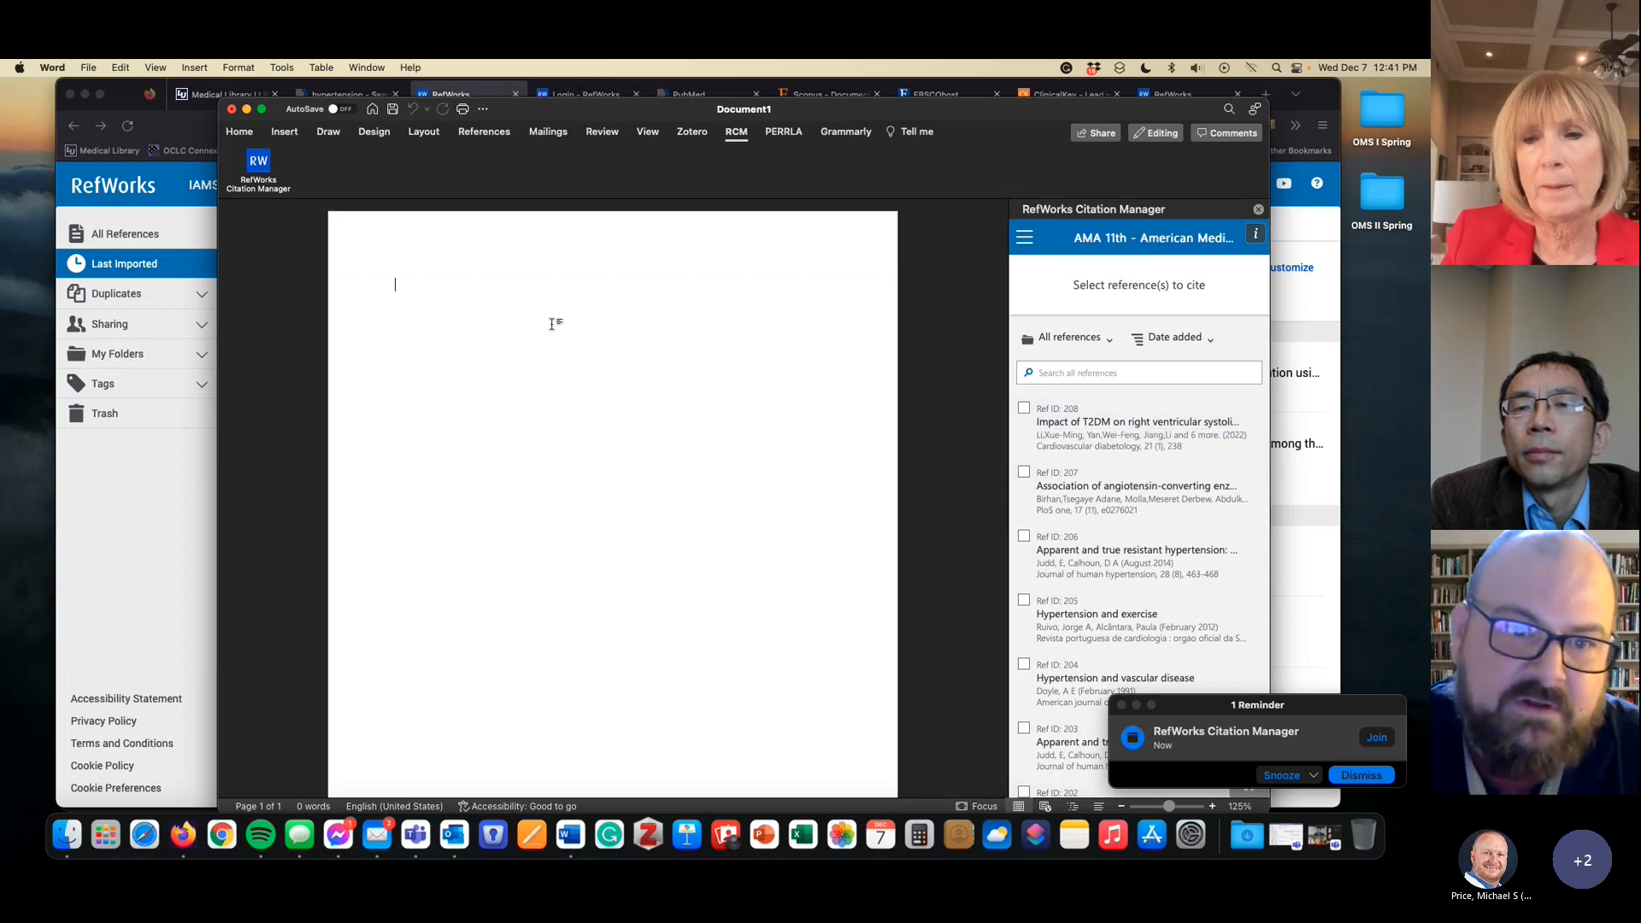
Write "This is my first sentence" at the start of the blank document
left_click(428, 295)
type("Th")
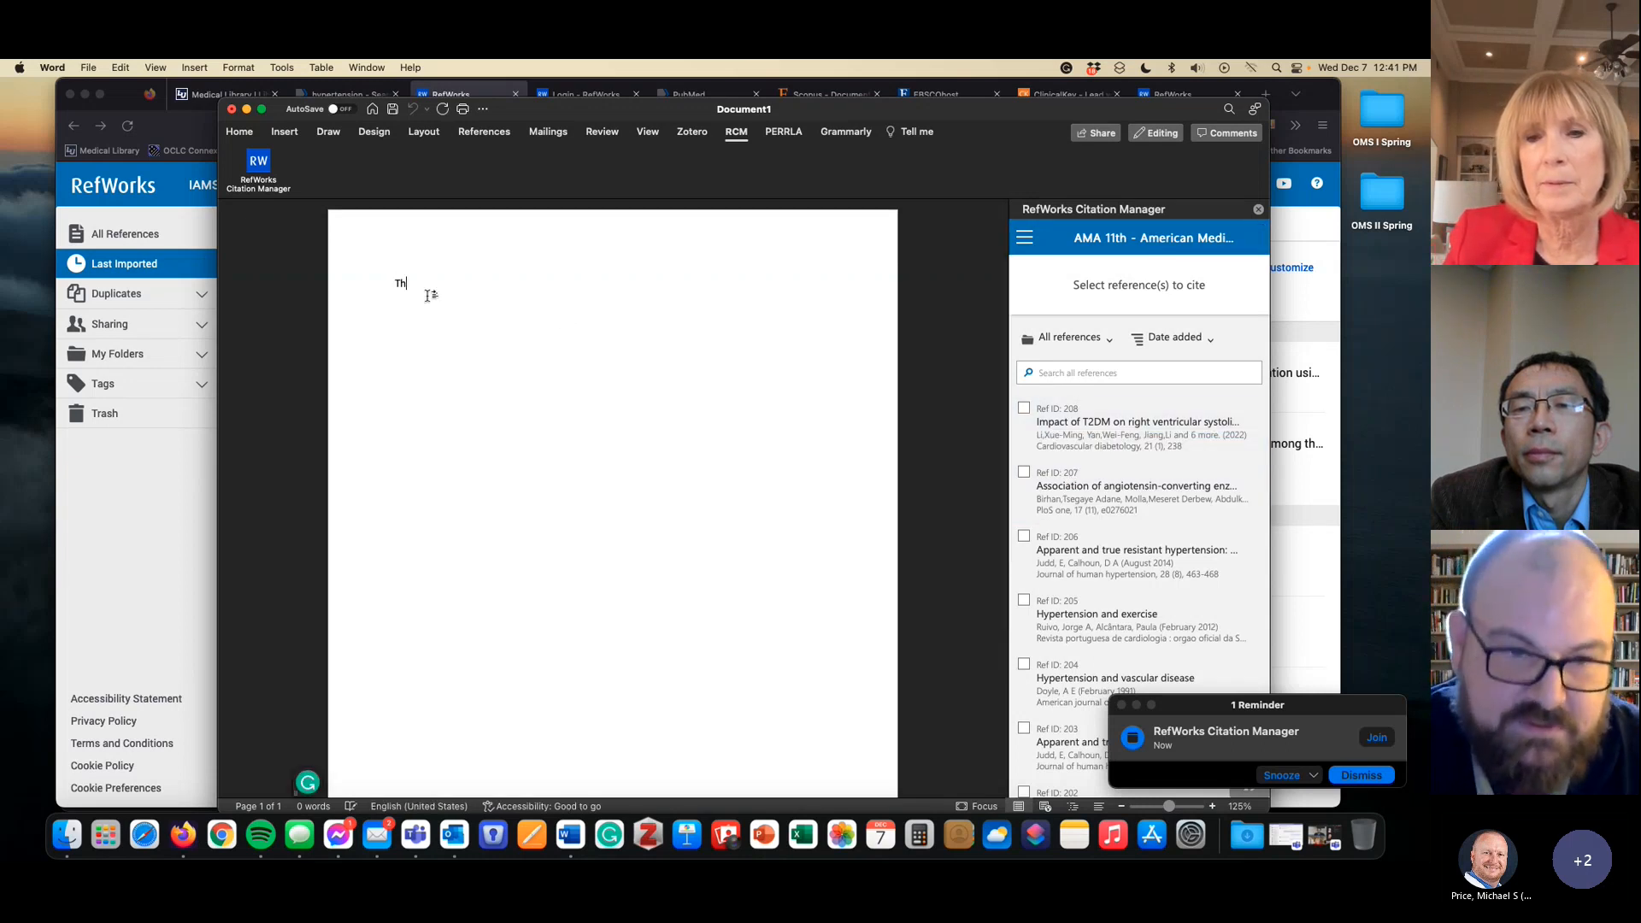
type("is is my first sten")
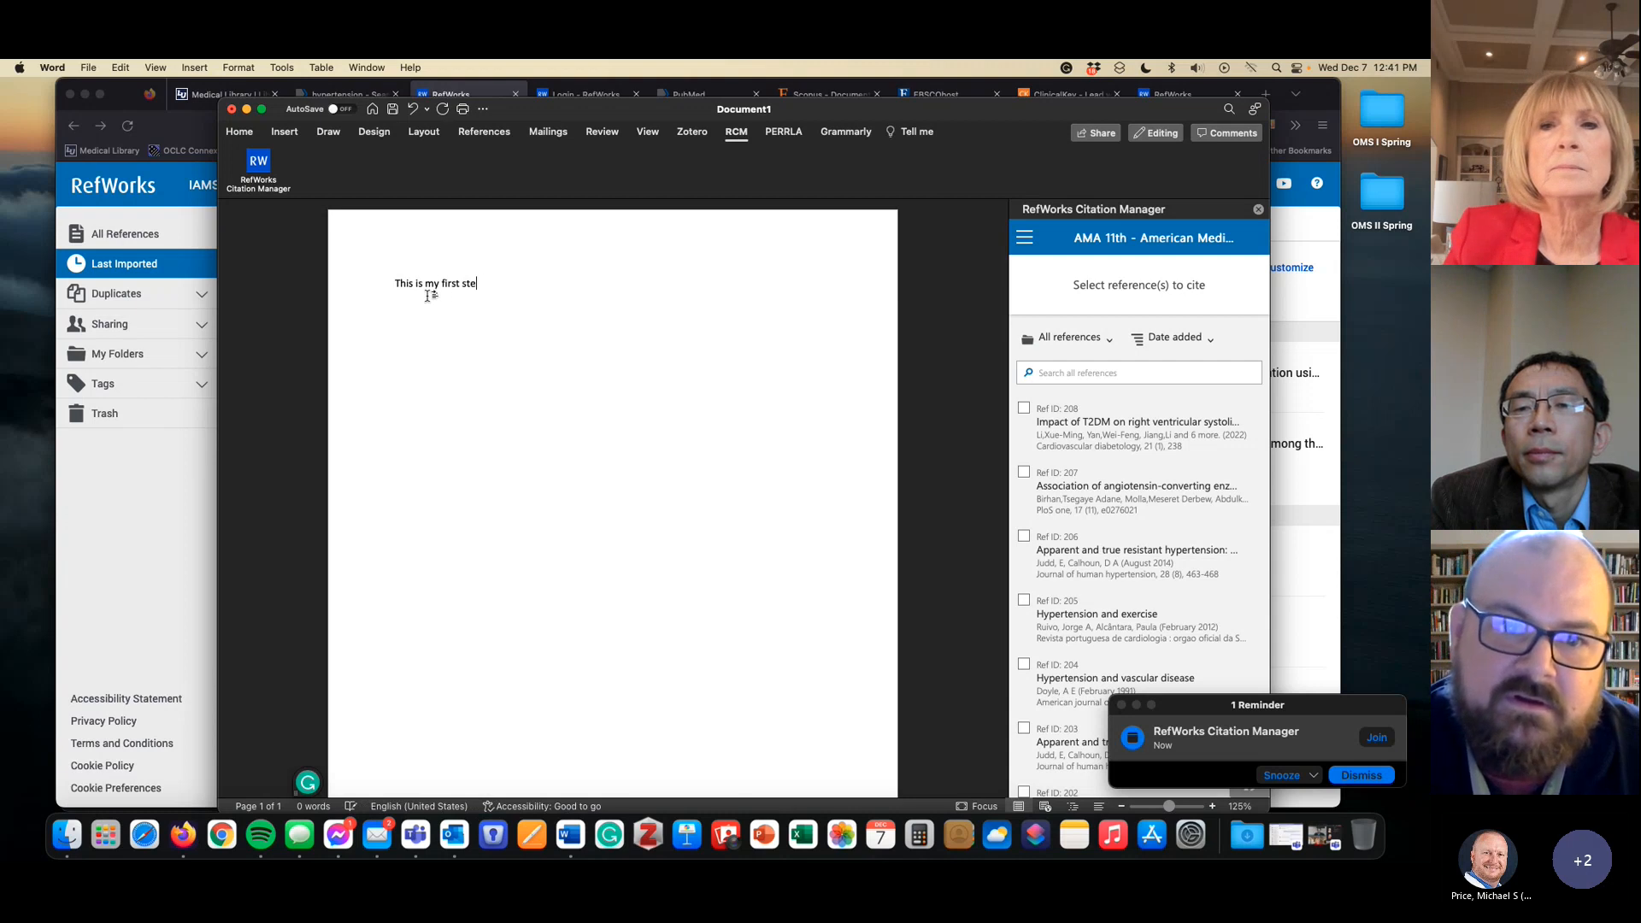
key("BackSpace")
key("BackSpace")
key("BackSpace")
type("entence")
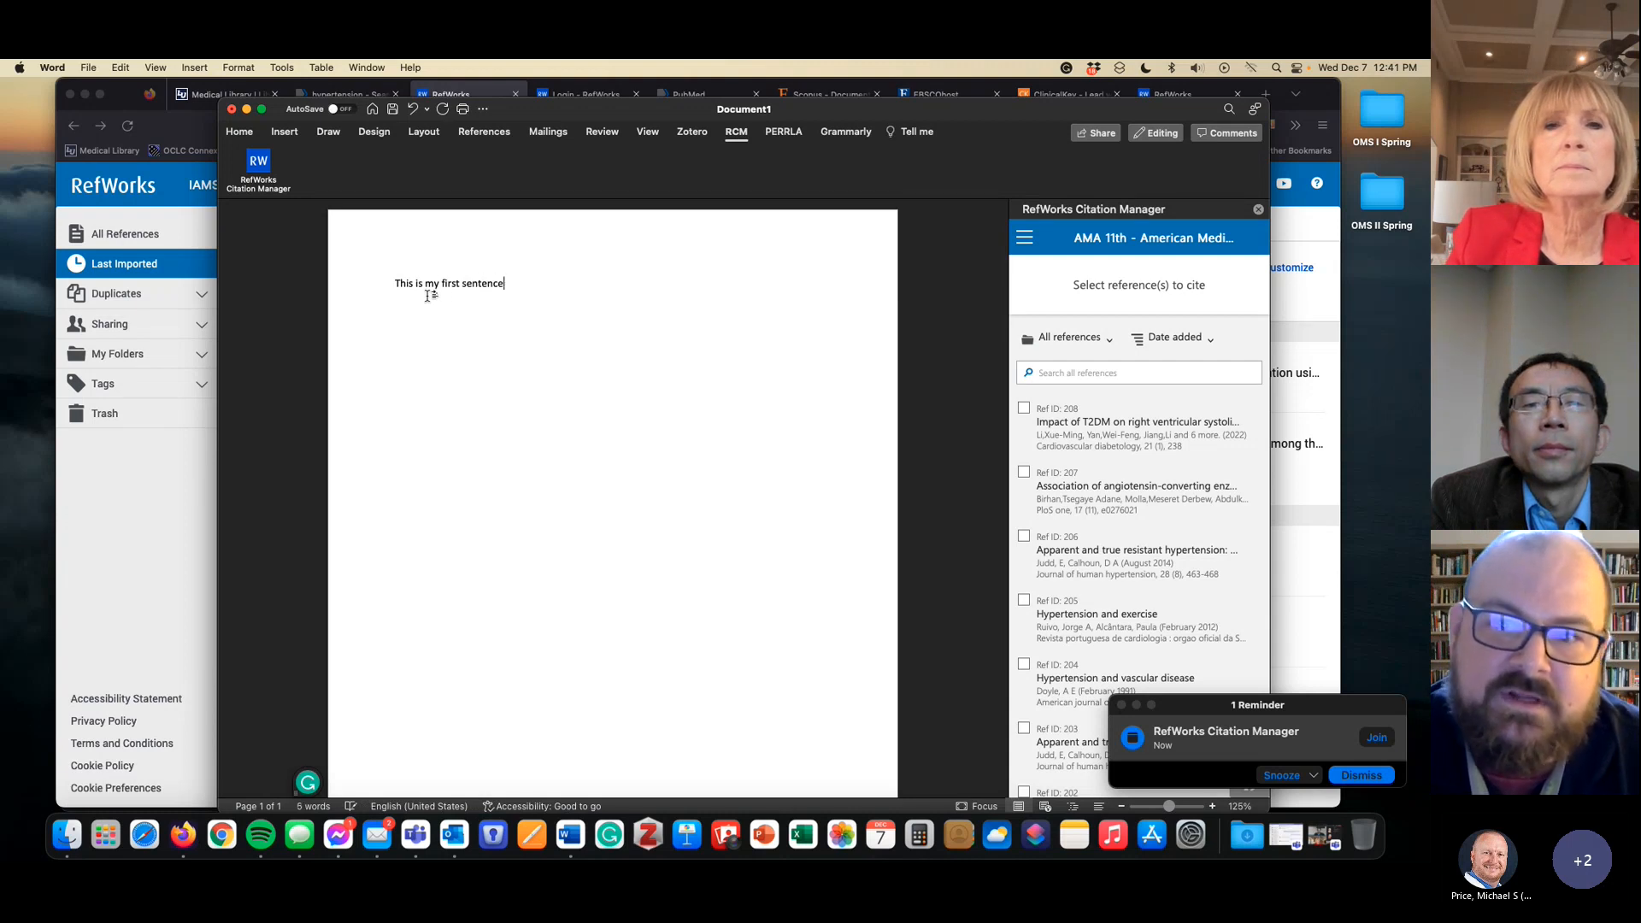
Cite the reference with Ref ID 208, on the impact of T2DM, after the first sentence and check the page
mouse_move(1029, 416)
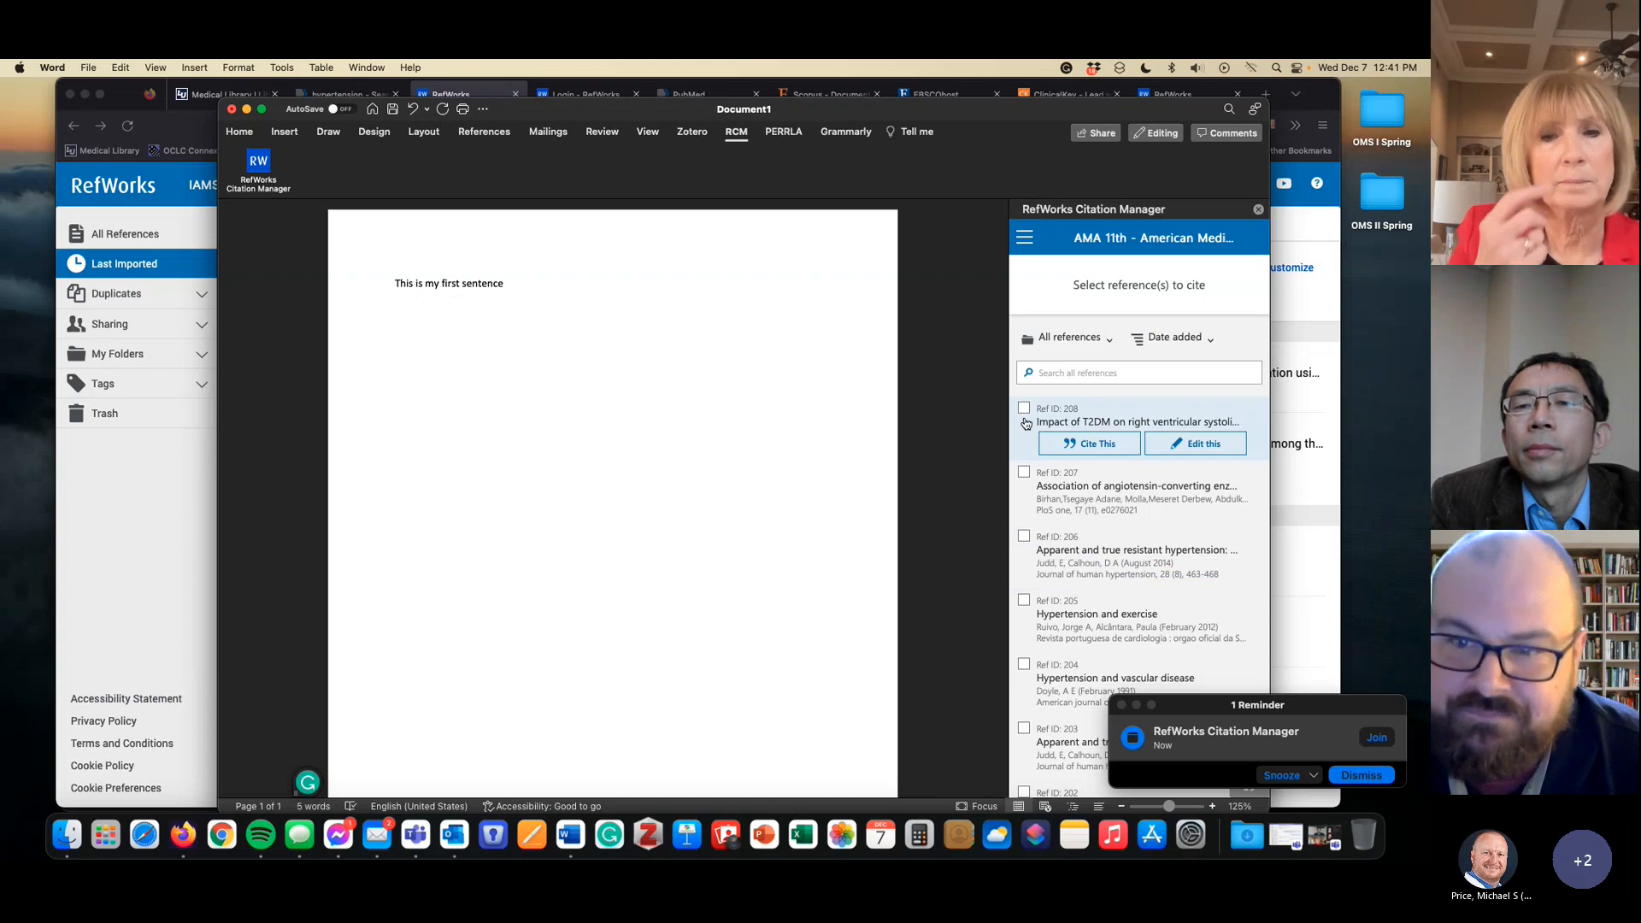
left_click(1086, 444)
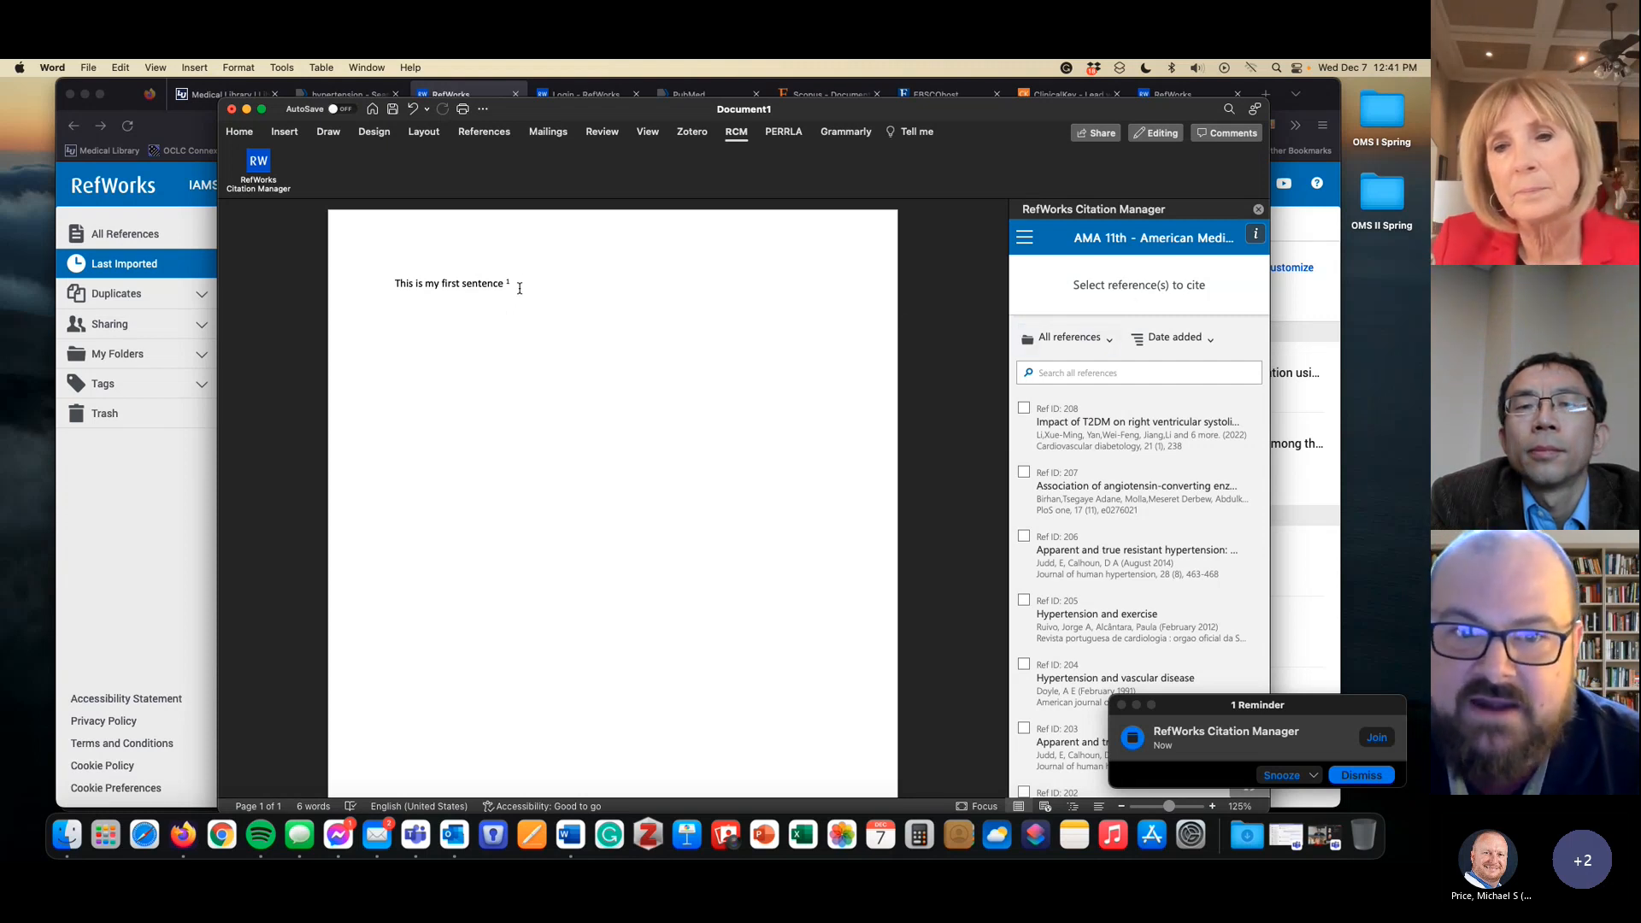
scroll(520, 282, "down", 3)
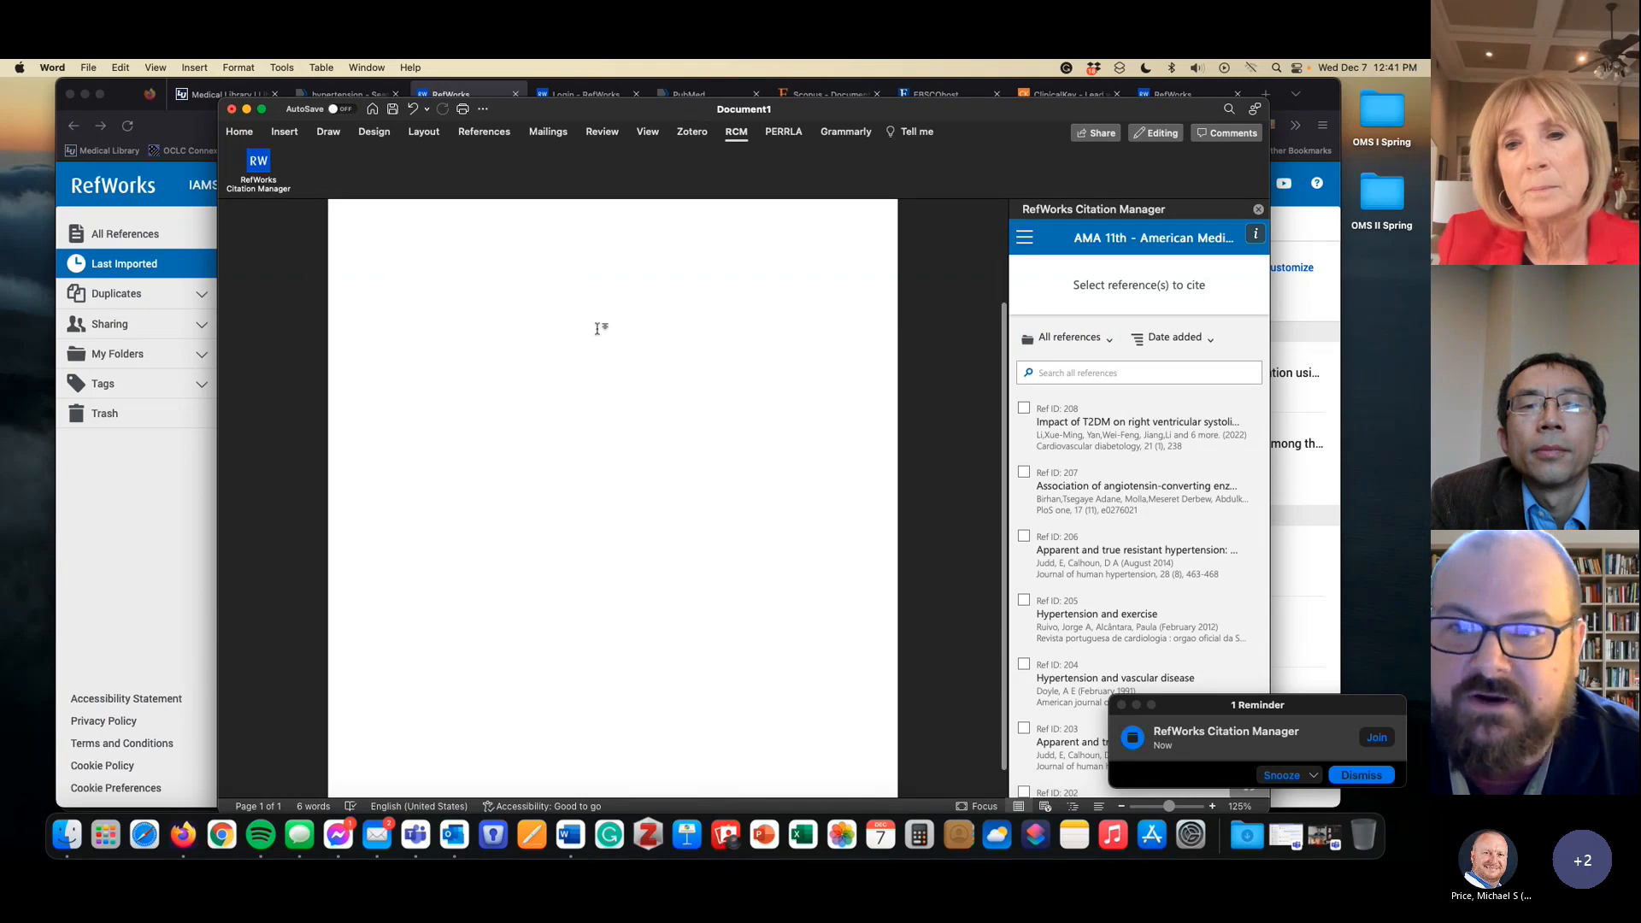
scroll(605, 328, "up", 3)
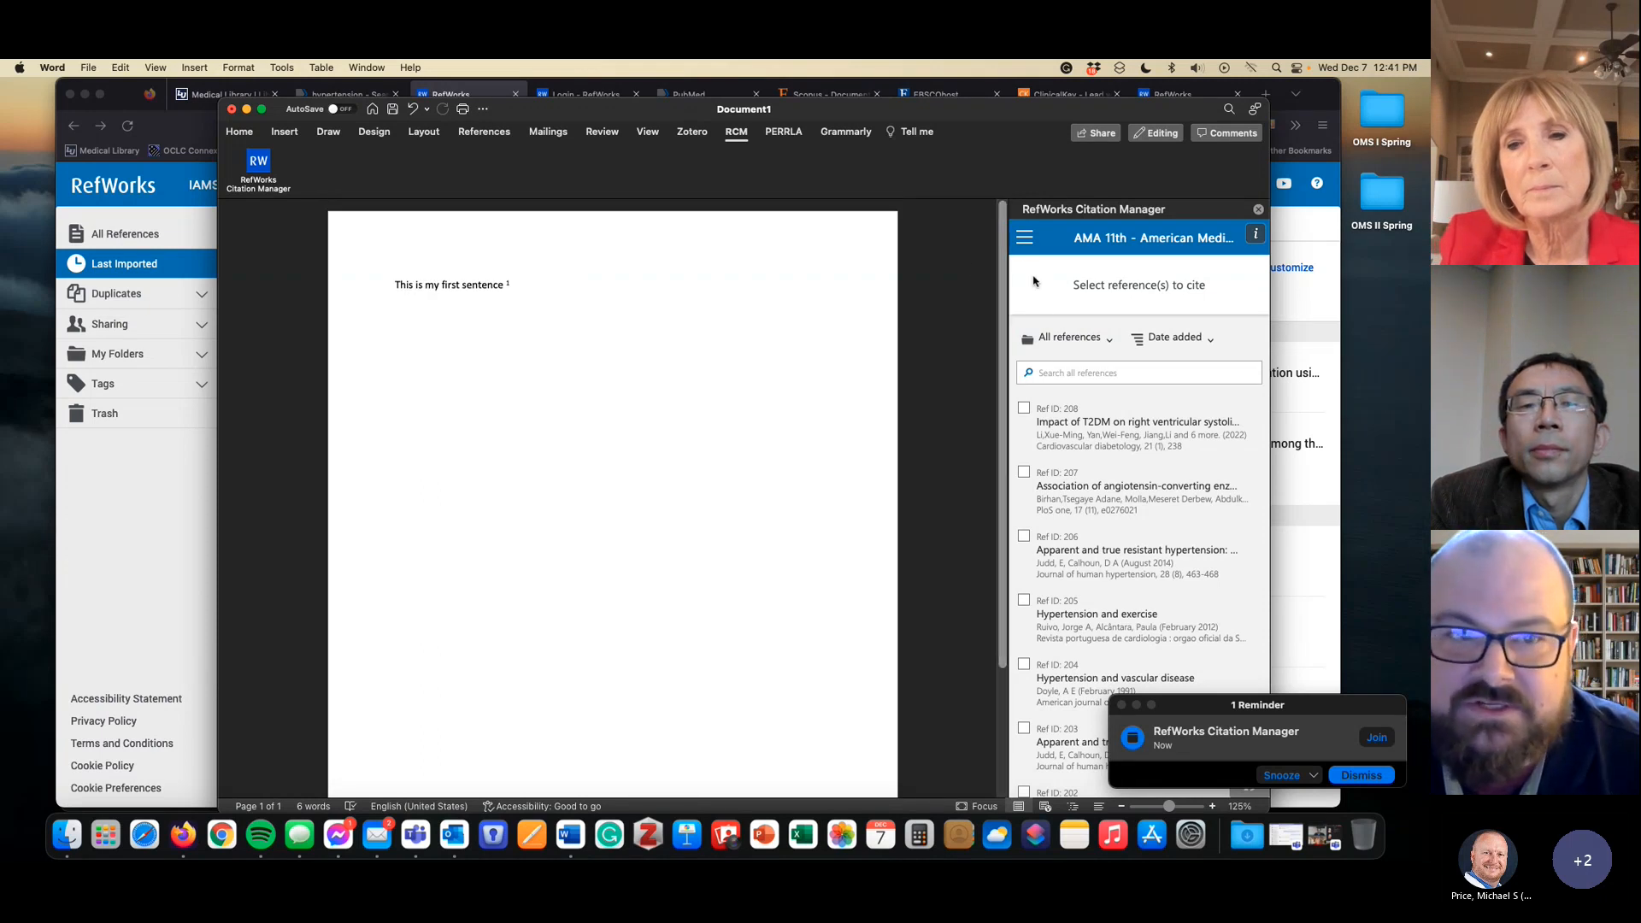
Add "This is my second sentence" after the first citation and cite the angiotensin-converting enzyme reference, Ref ID 207
left_click_drag(518, 113, 523, 209)
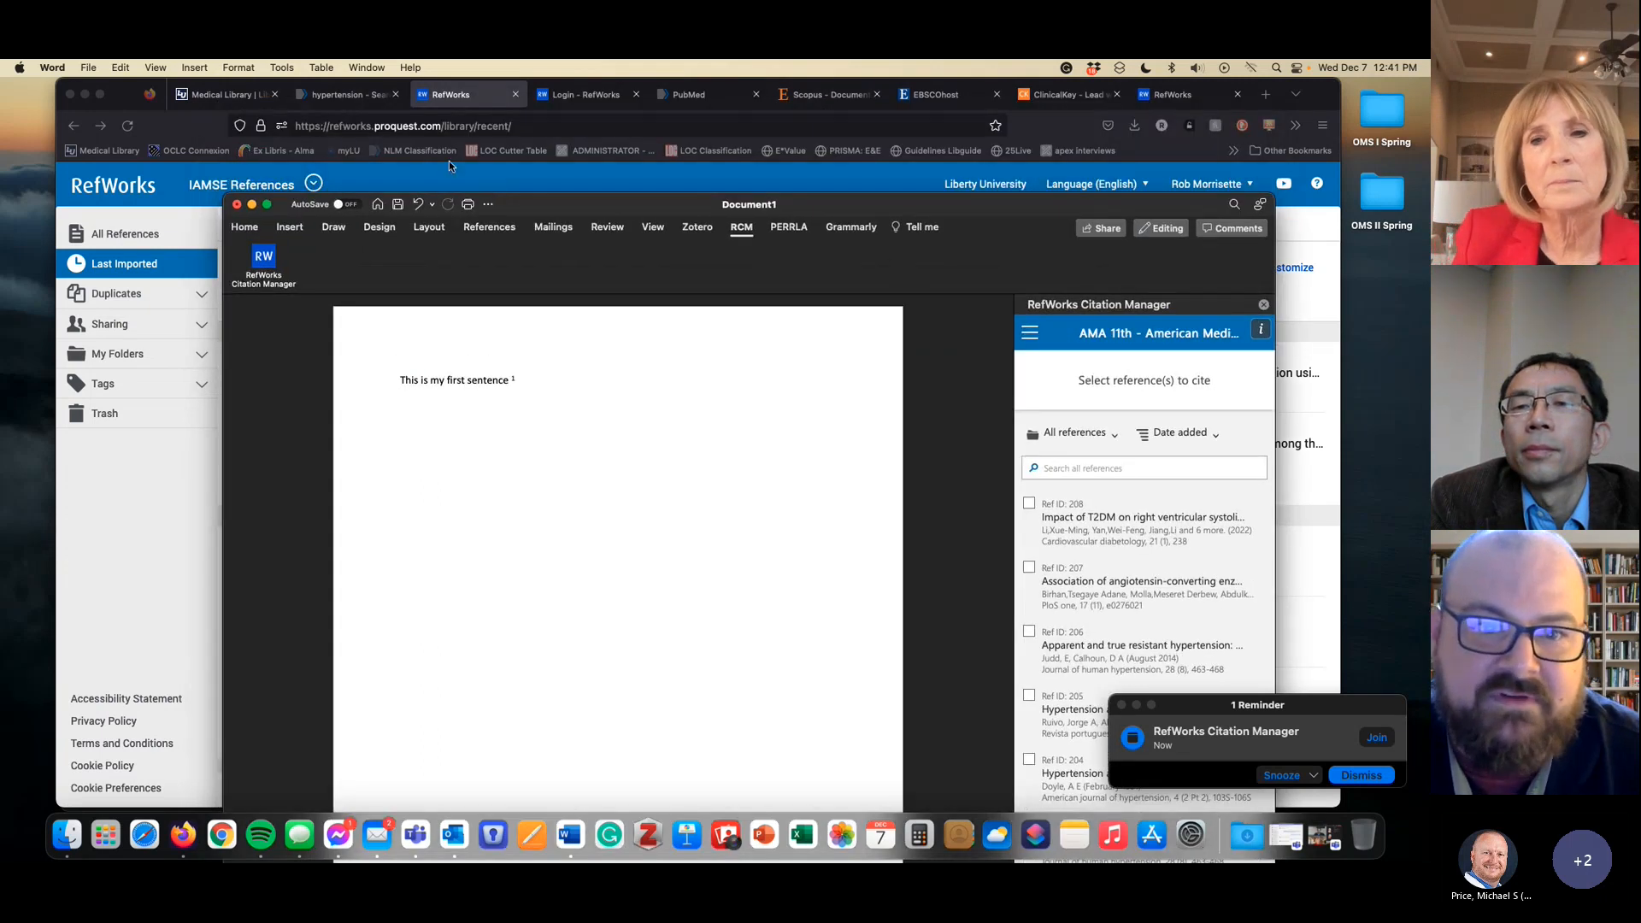
left_click(542, 378)
type("This is")
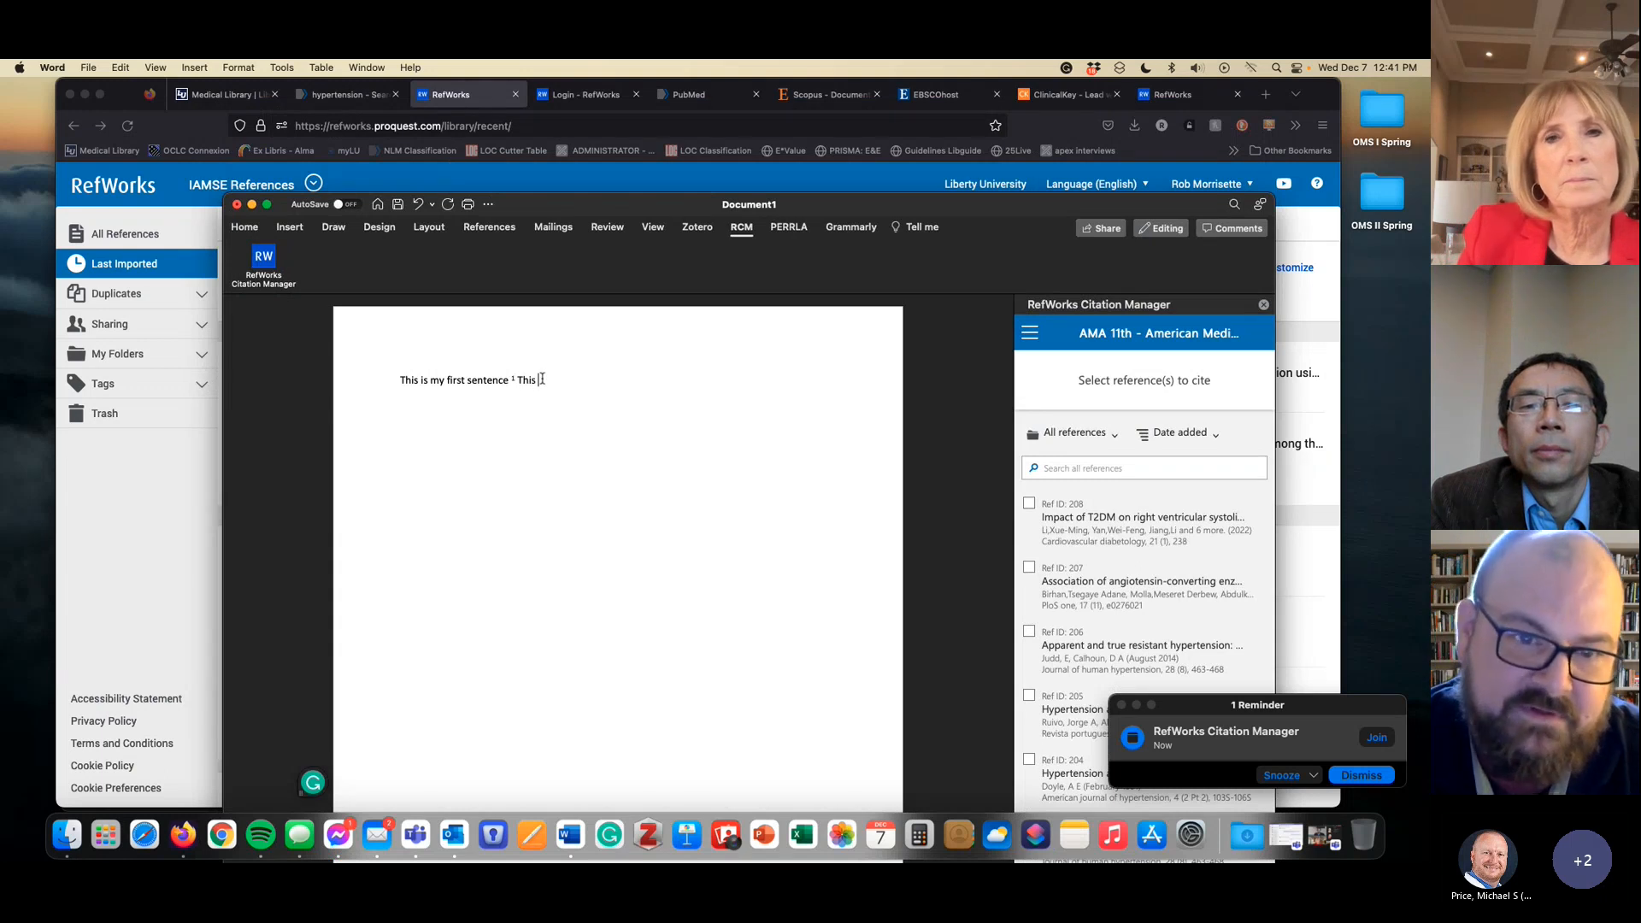
type(" my sec")
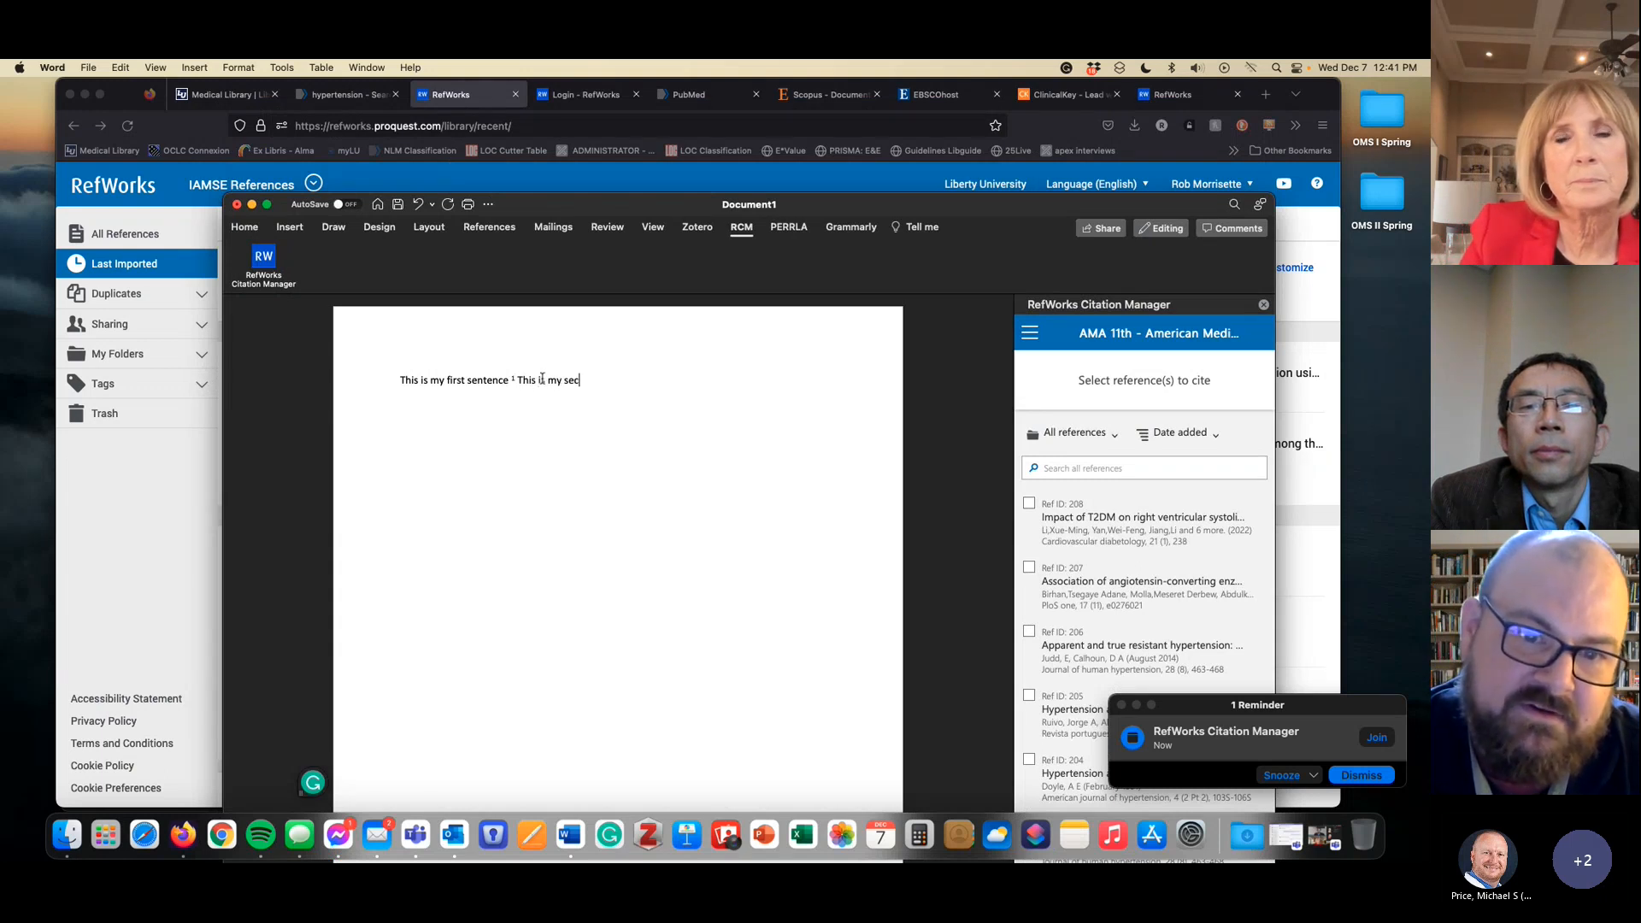
type("ond sentence")
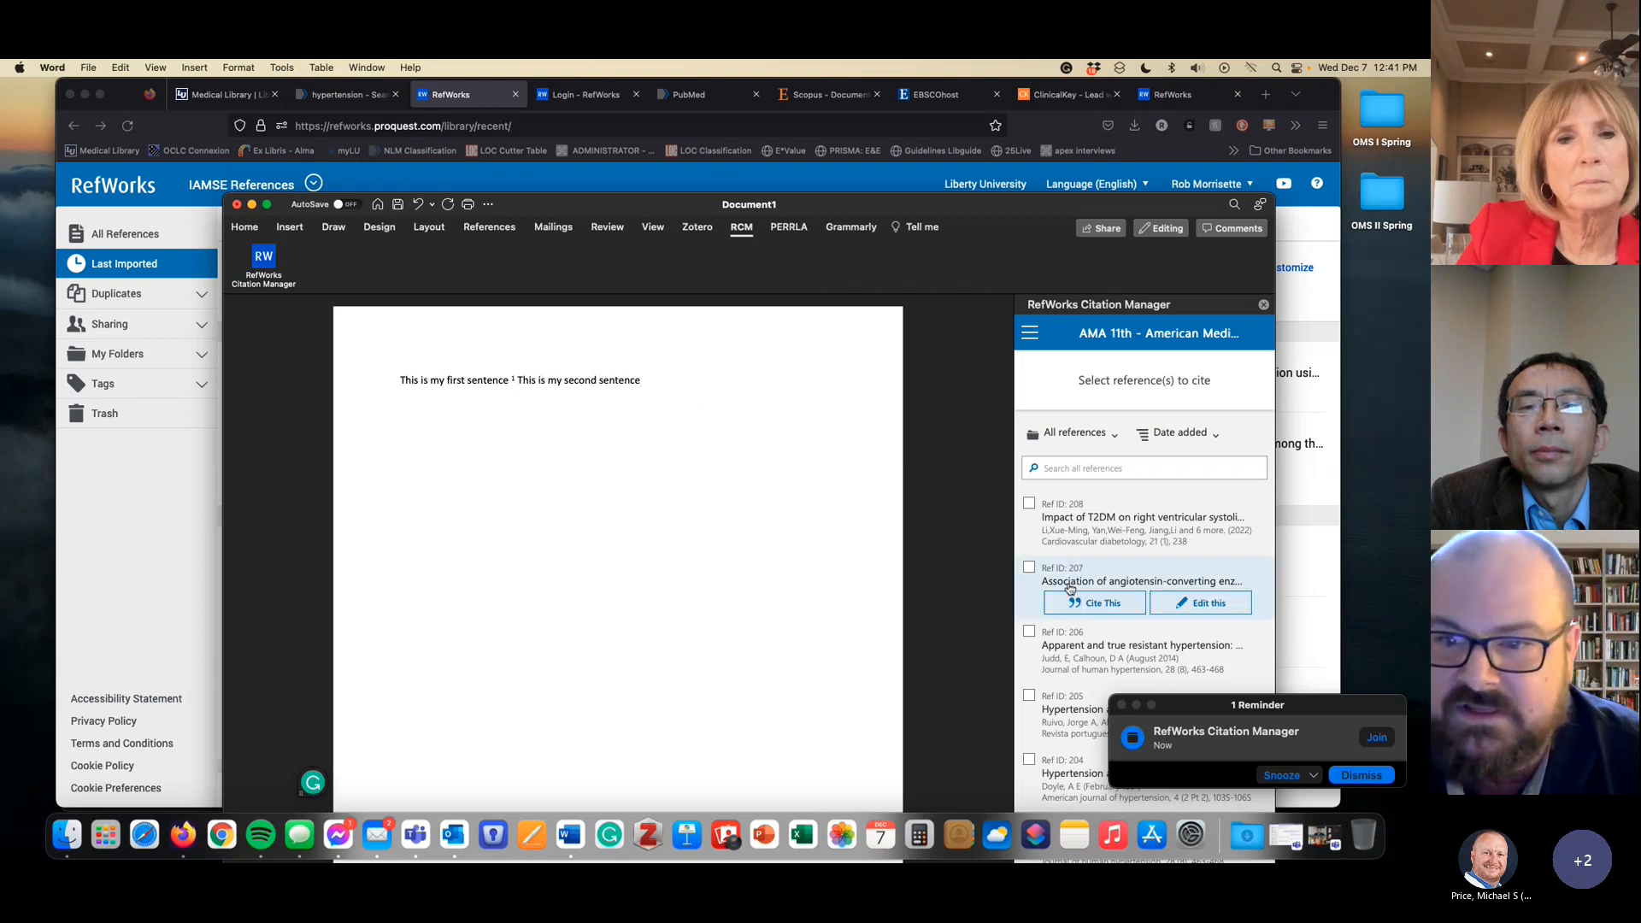
left_click(1079, 603)
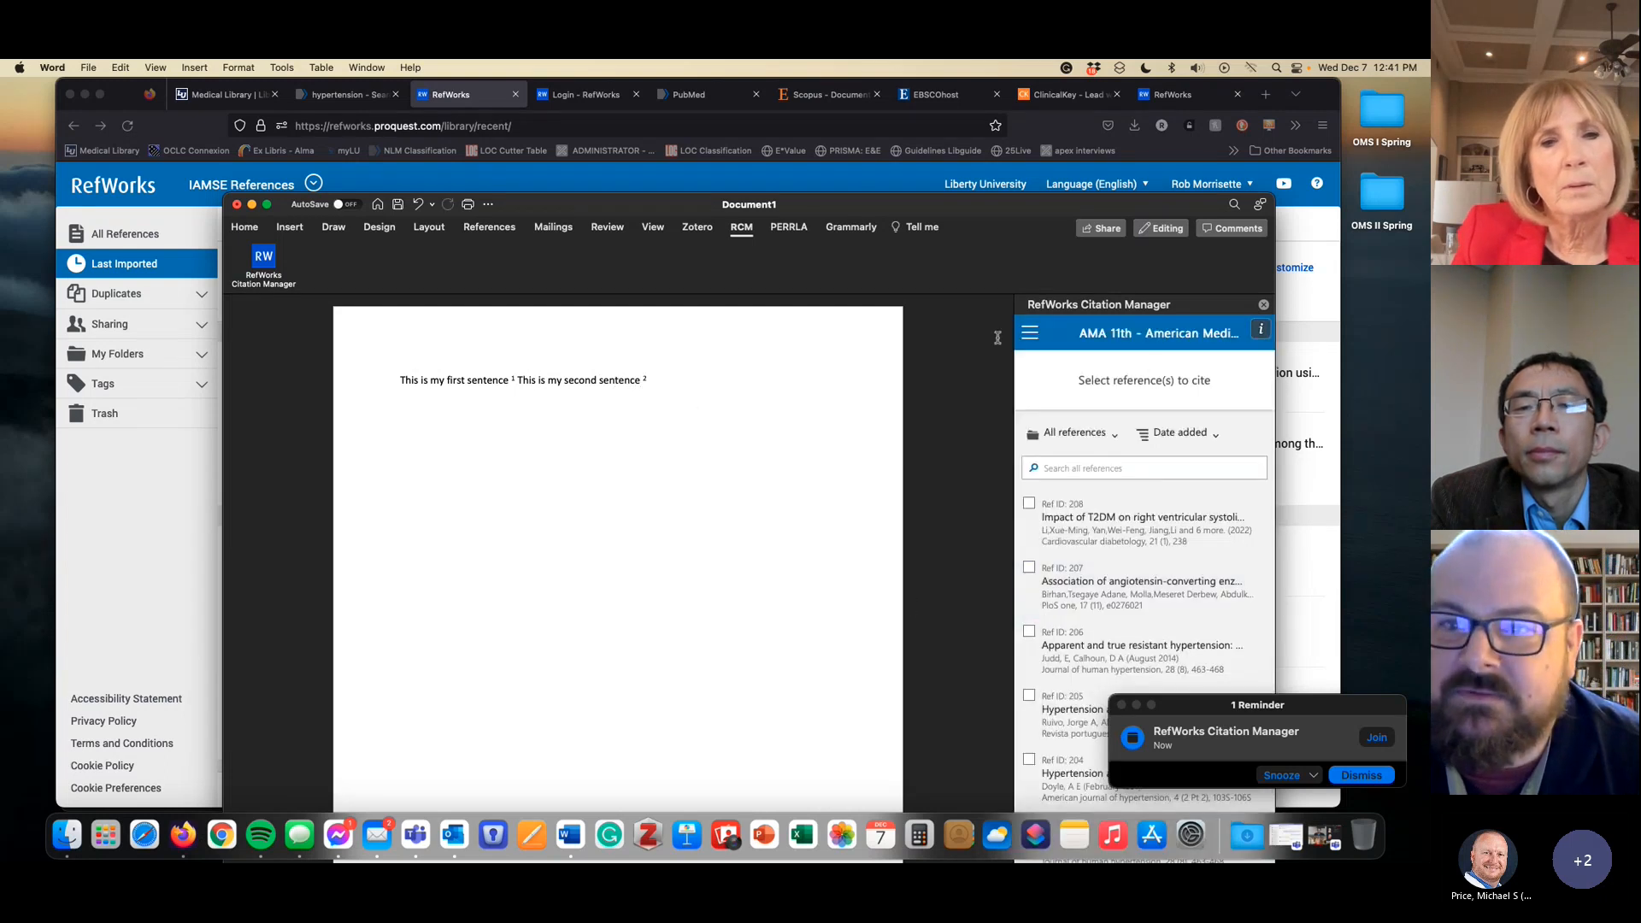
Turn on the bibliography in the citation manager and review the citations and reference entries in the document
left_click(1030, 333)
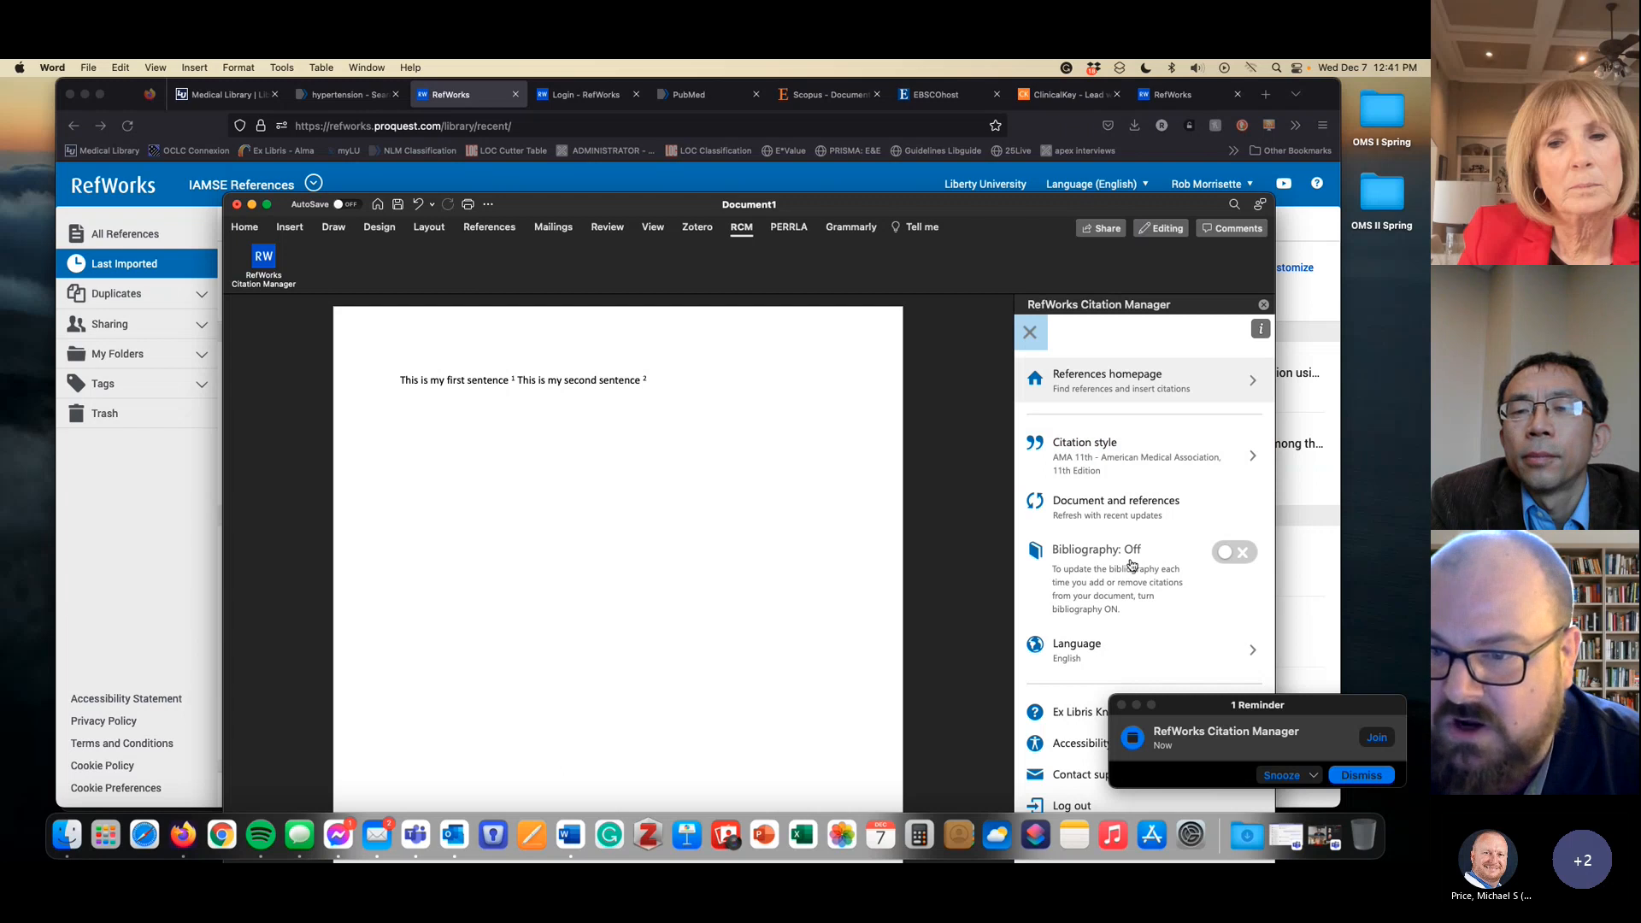
left_click(1232, 558)
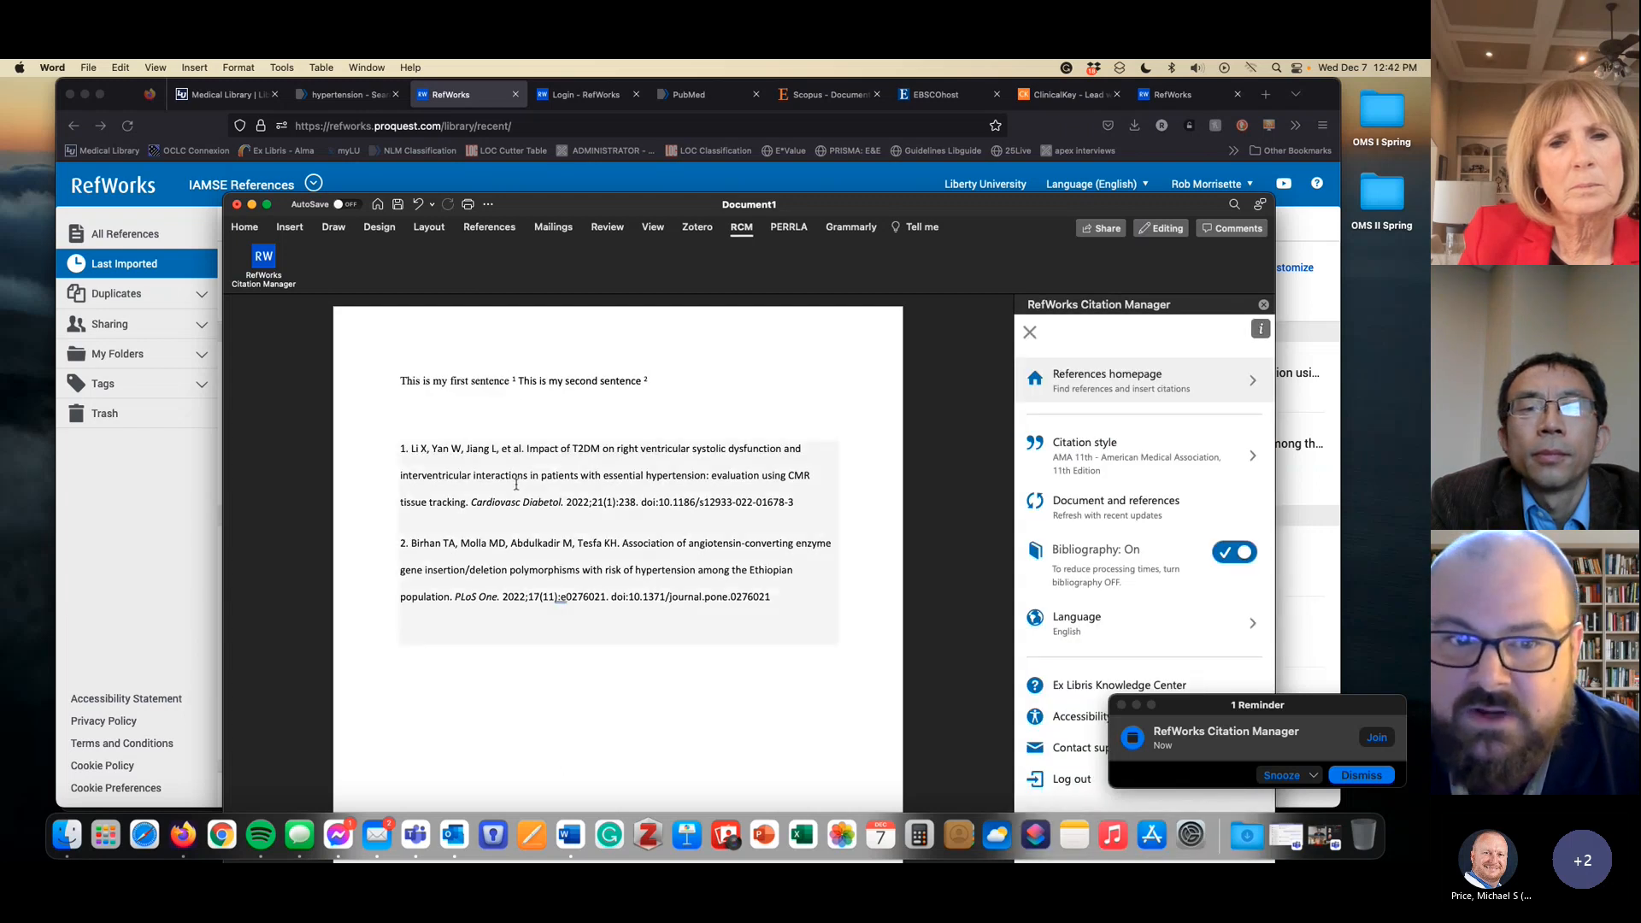
left_click(672, 387)
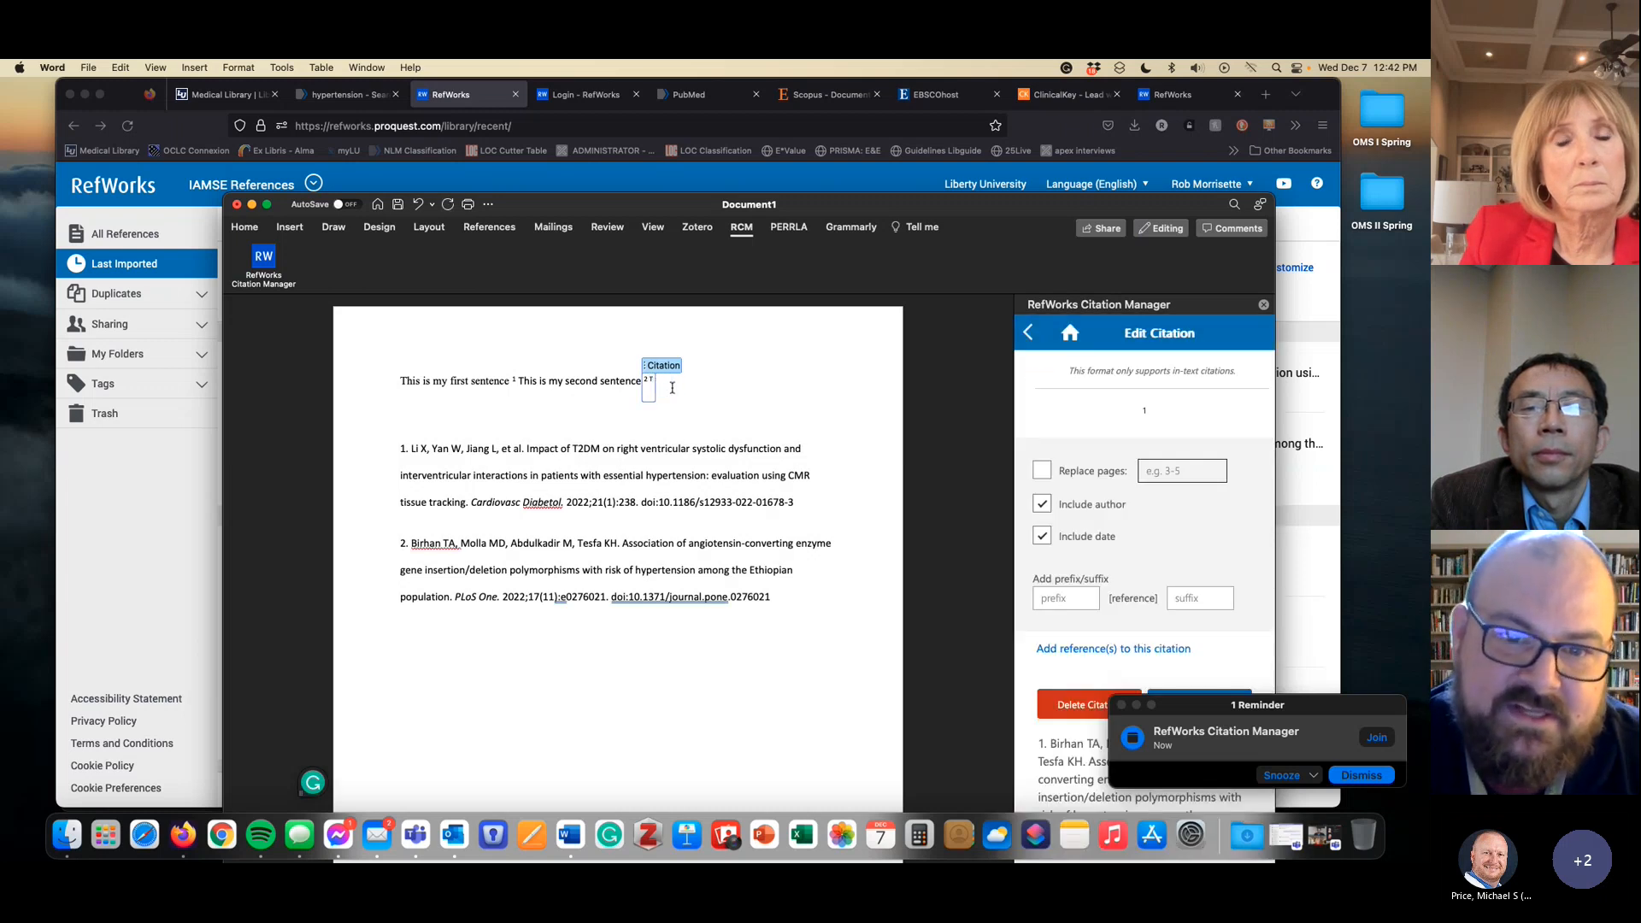
triple_click(675, 391)
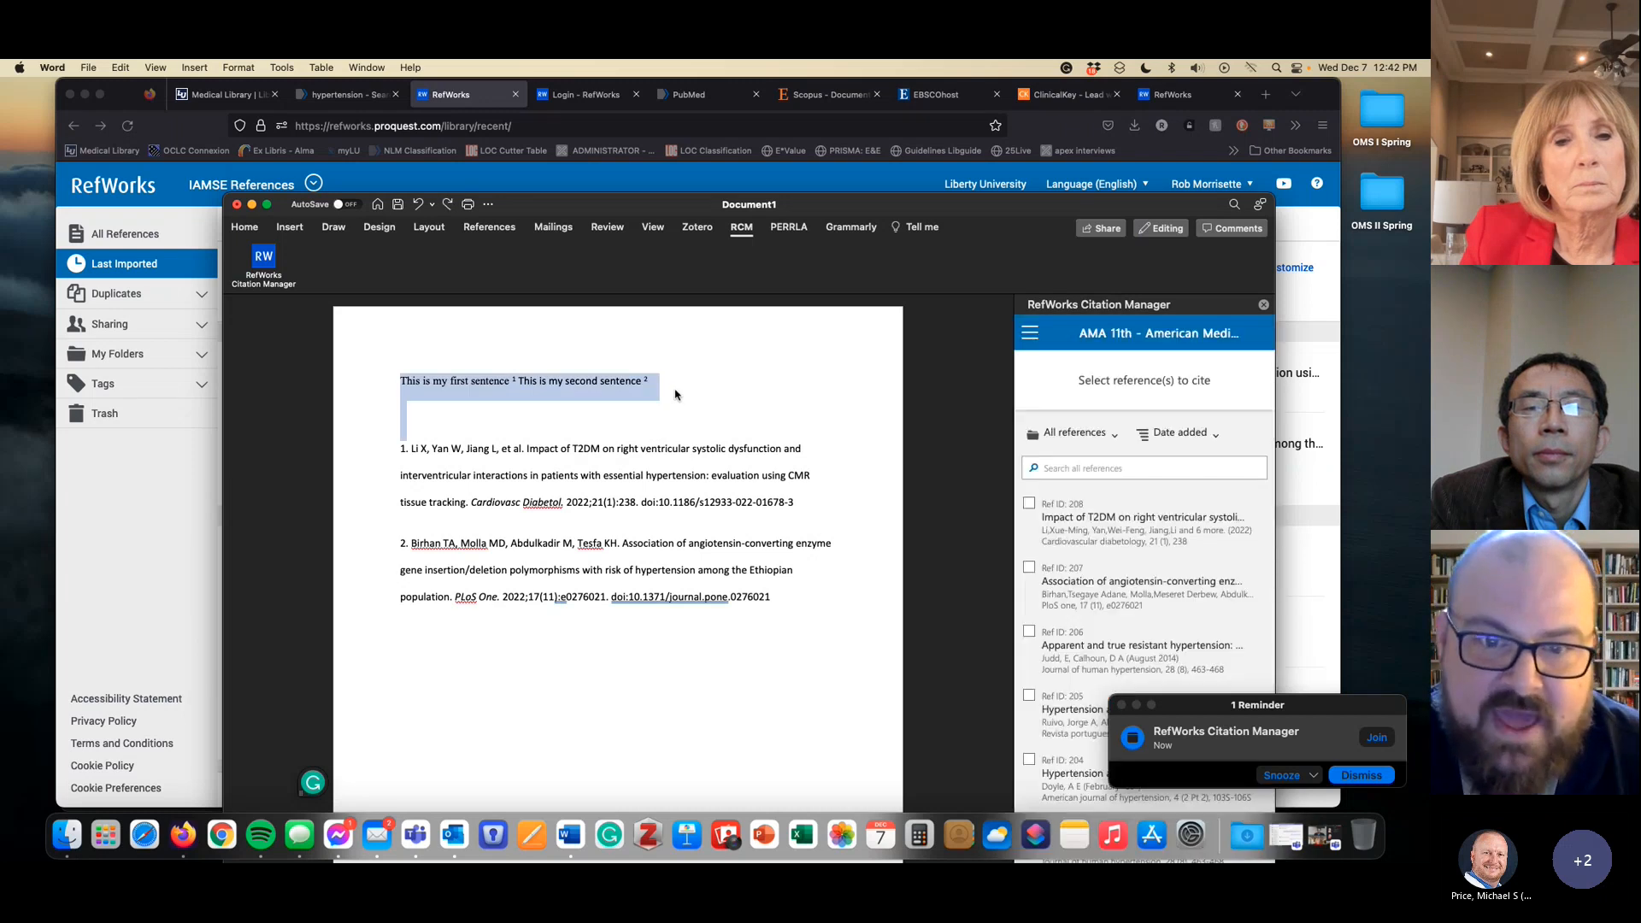
left_click(661, 391)
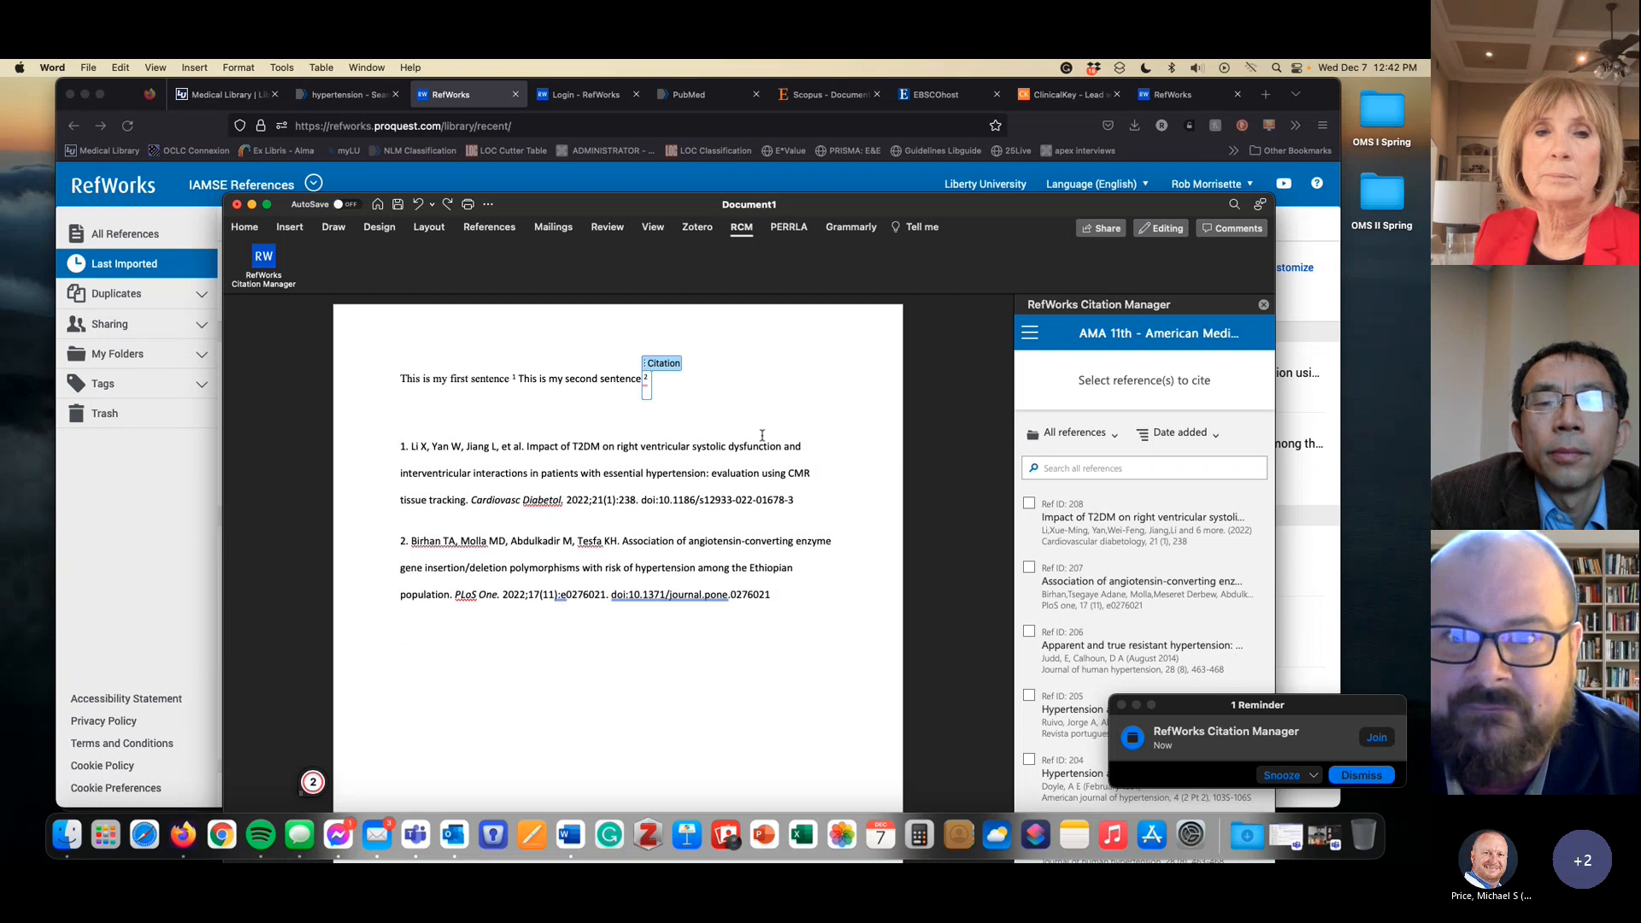
scroll(762, 436, "down", 5)
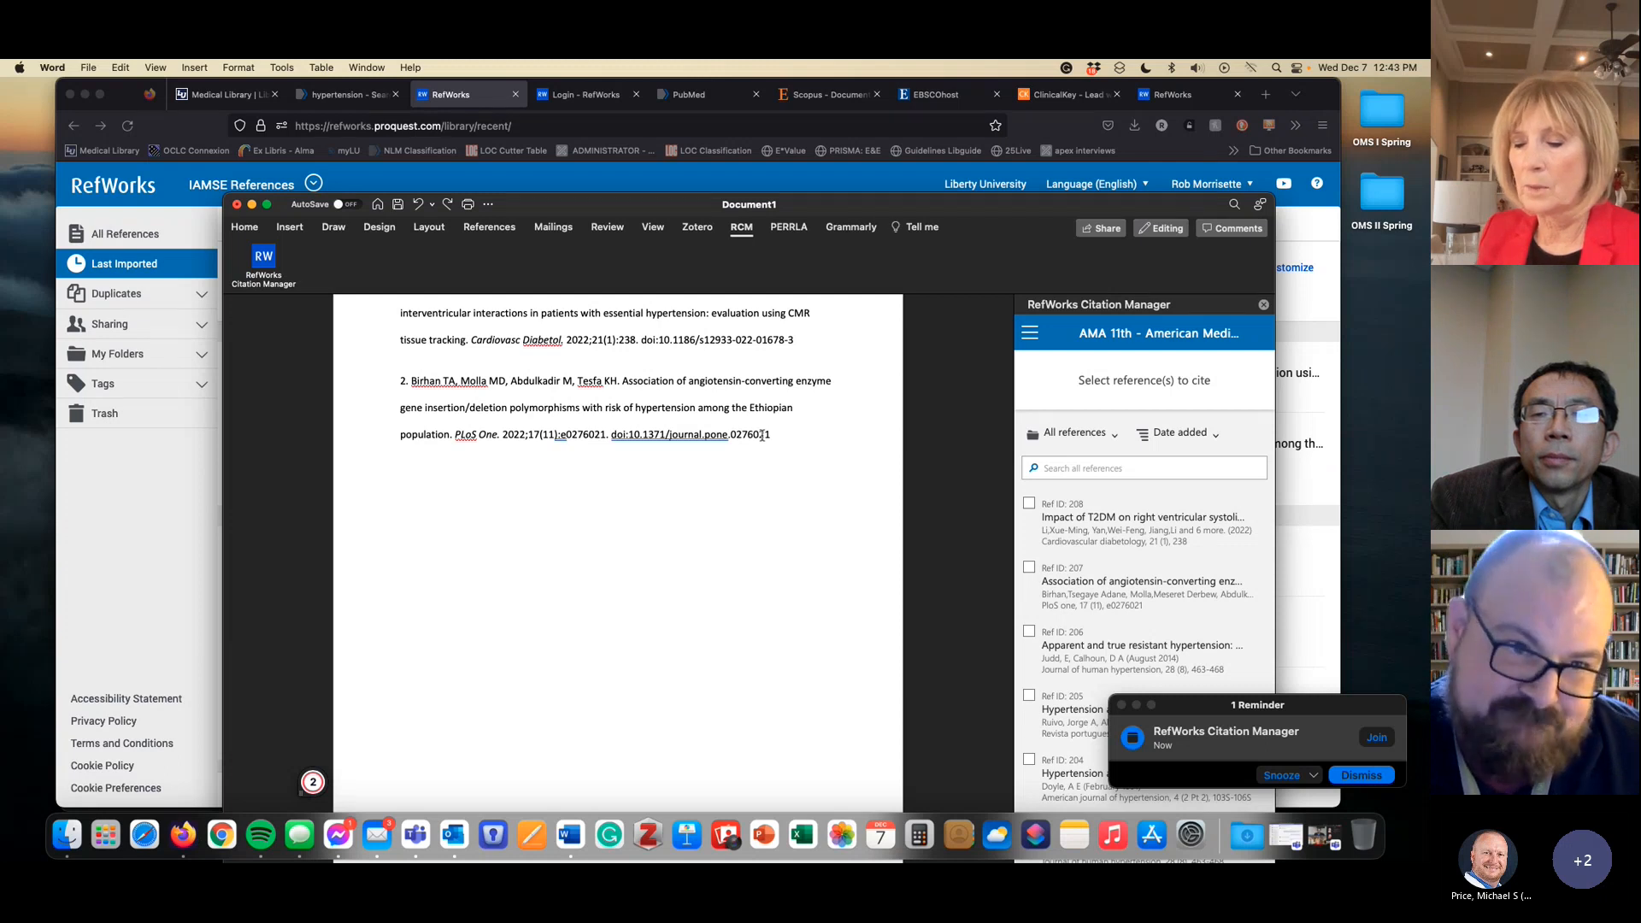
left_click(761, 436)
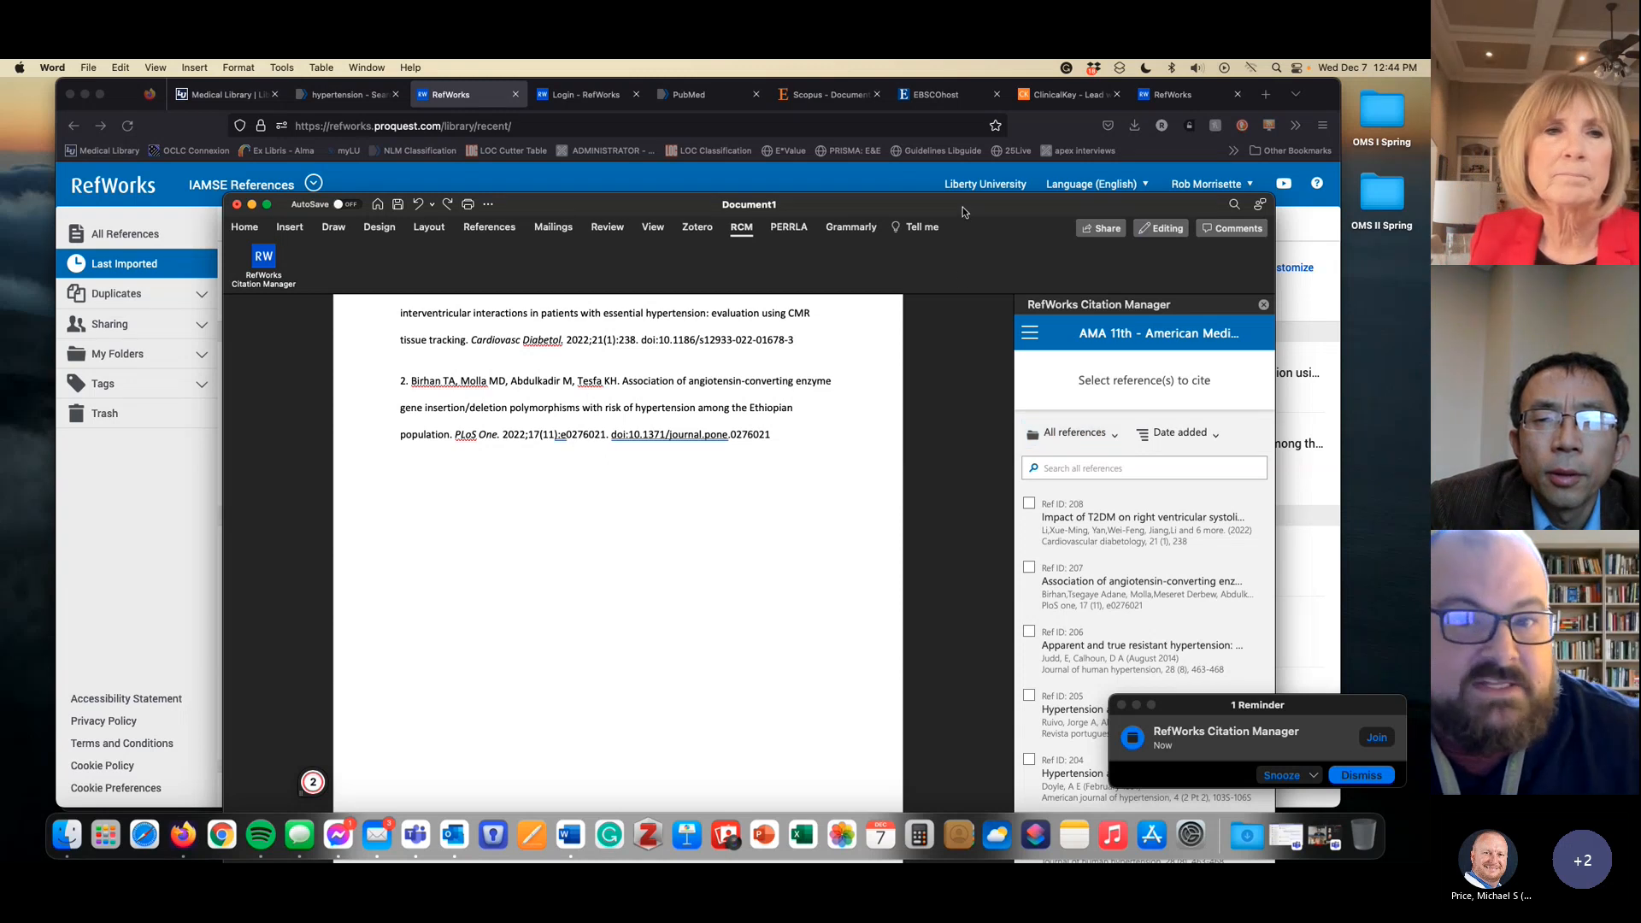
Open the second sentence's citation for editing and examine its options together with the bibliography
left_click_drag(963, 207, 947, 213)
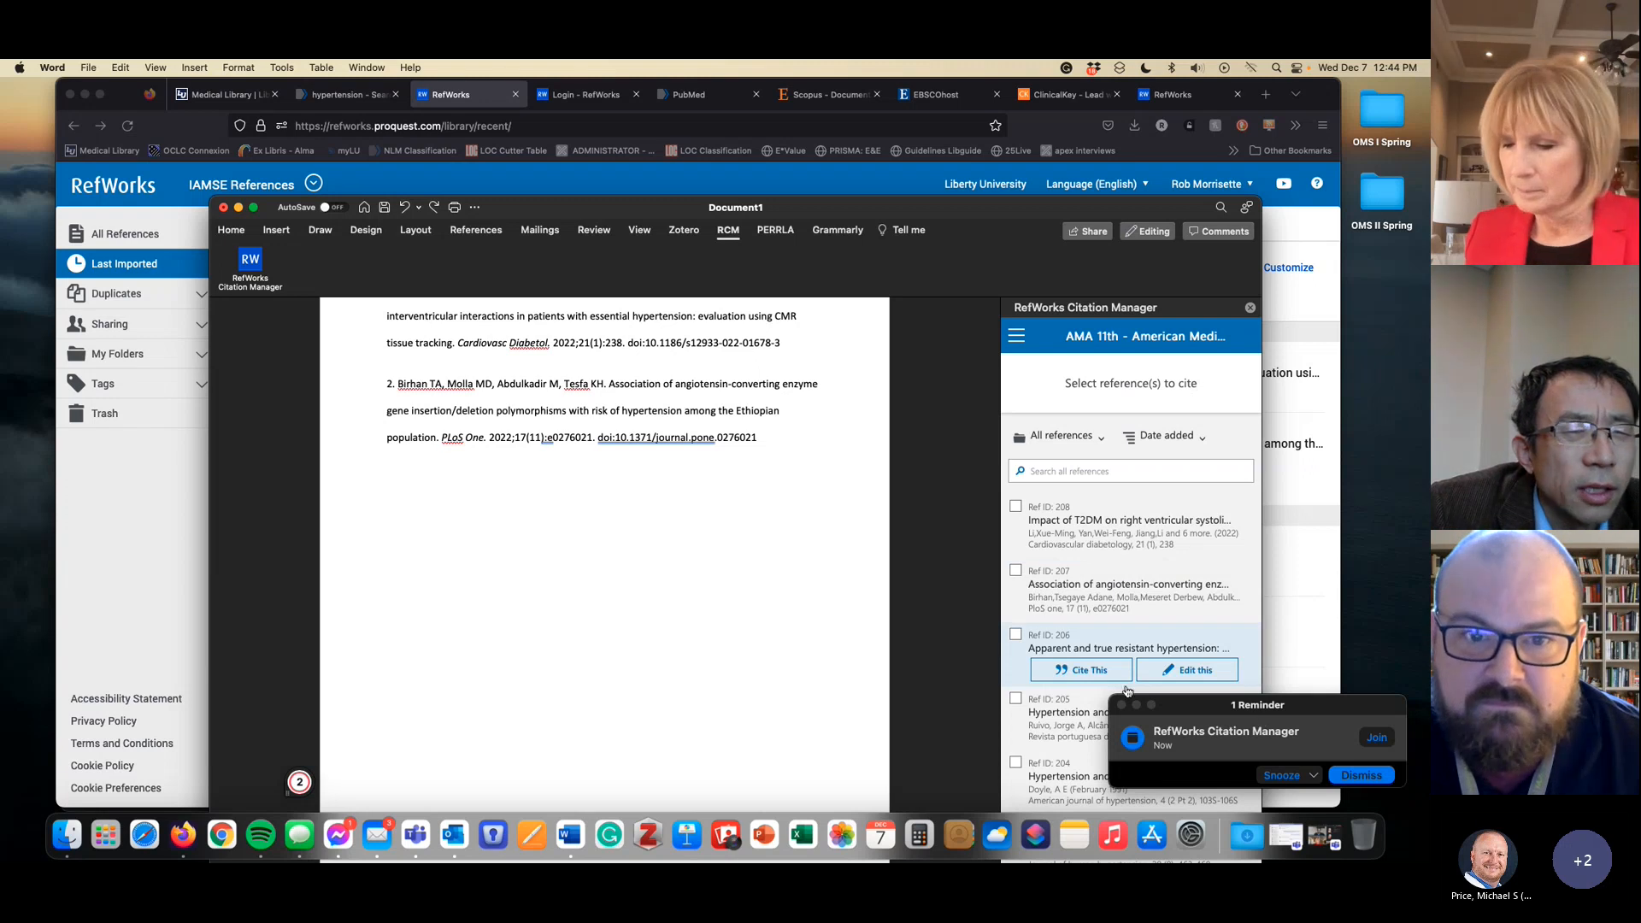
mouse_move(1030, 614)
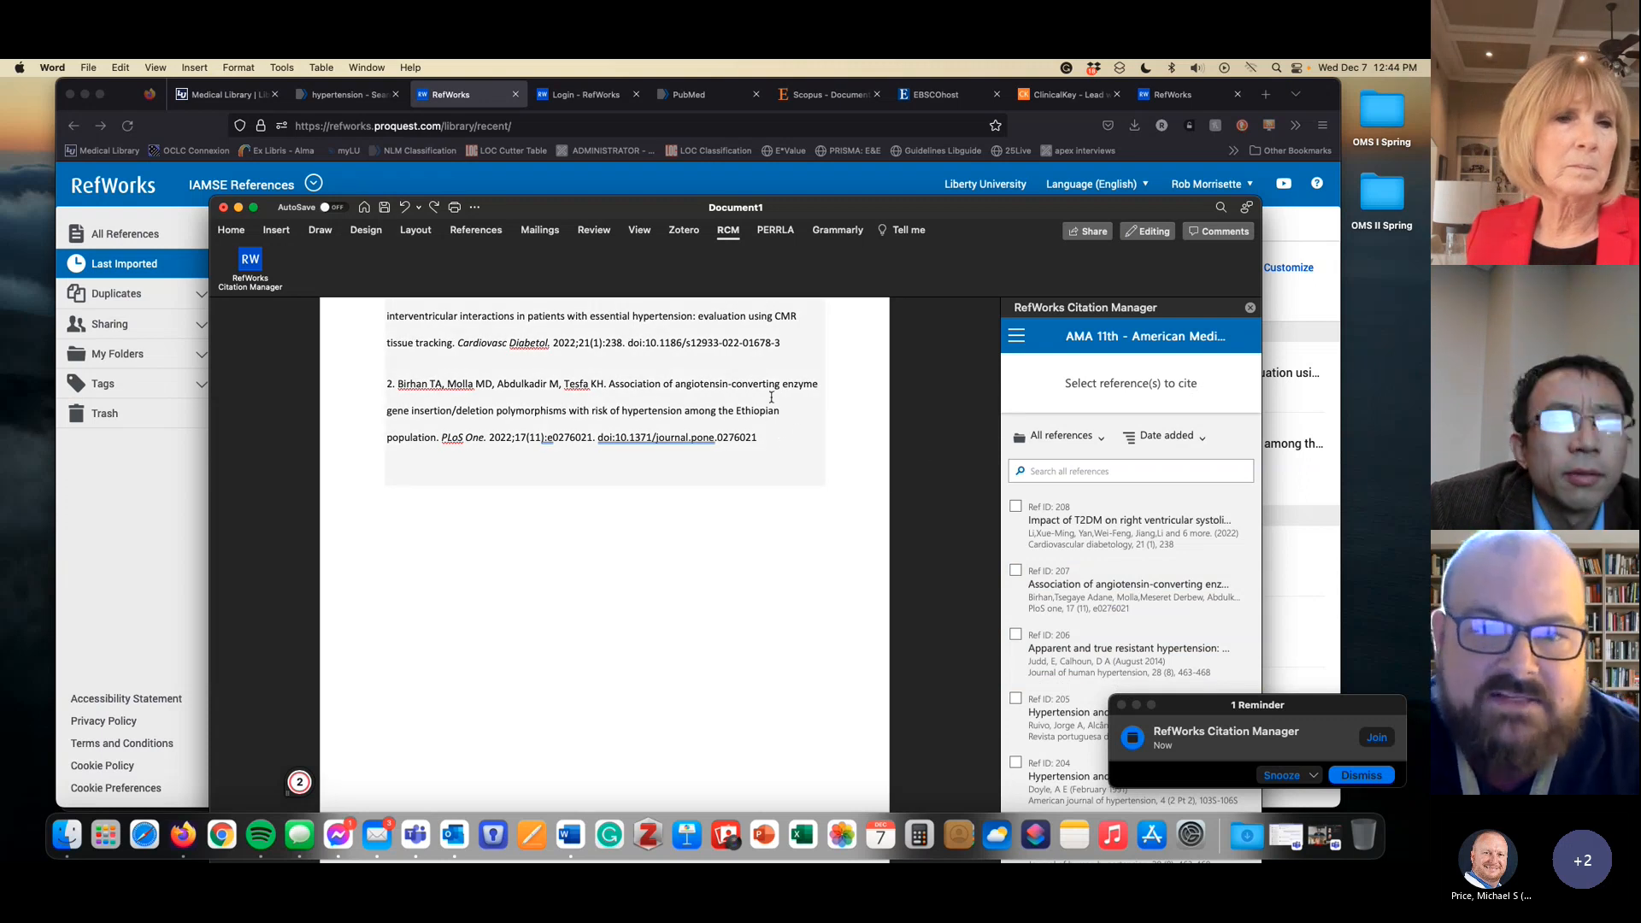
mouse_move(1052, 548)
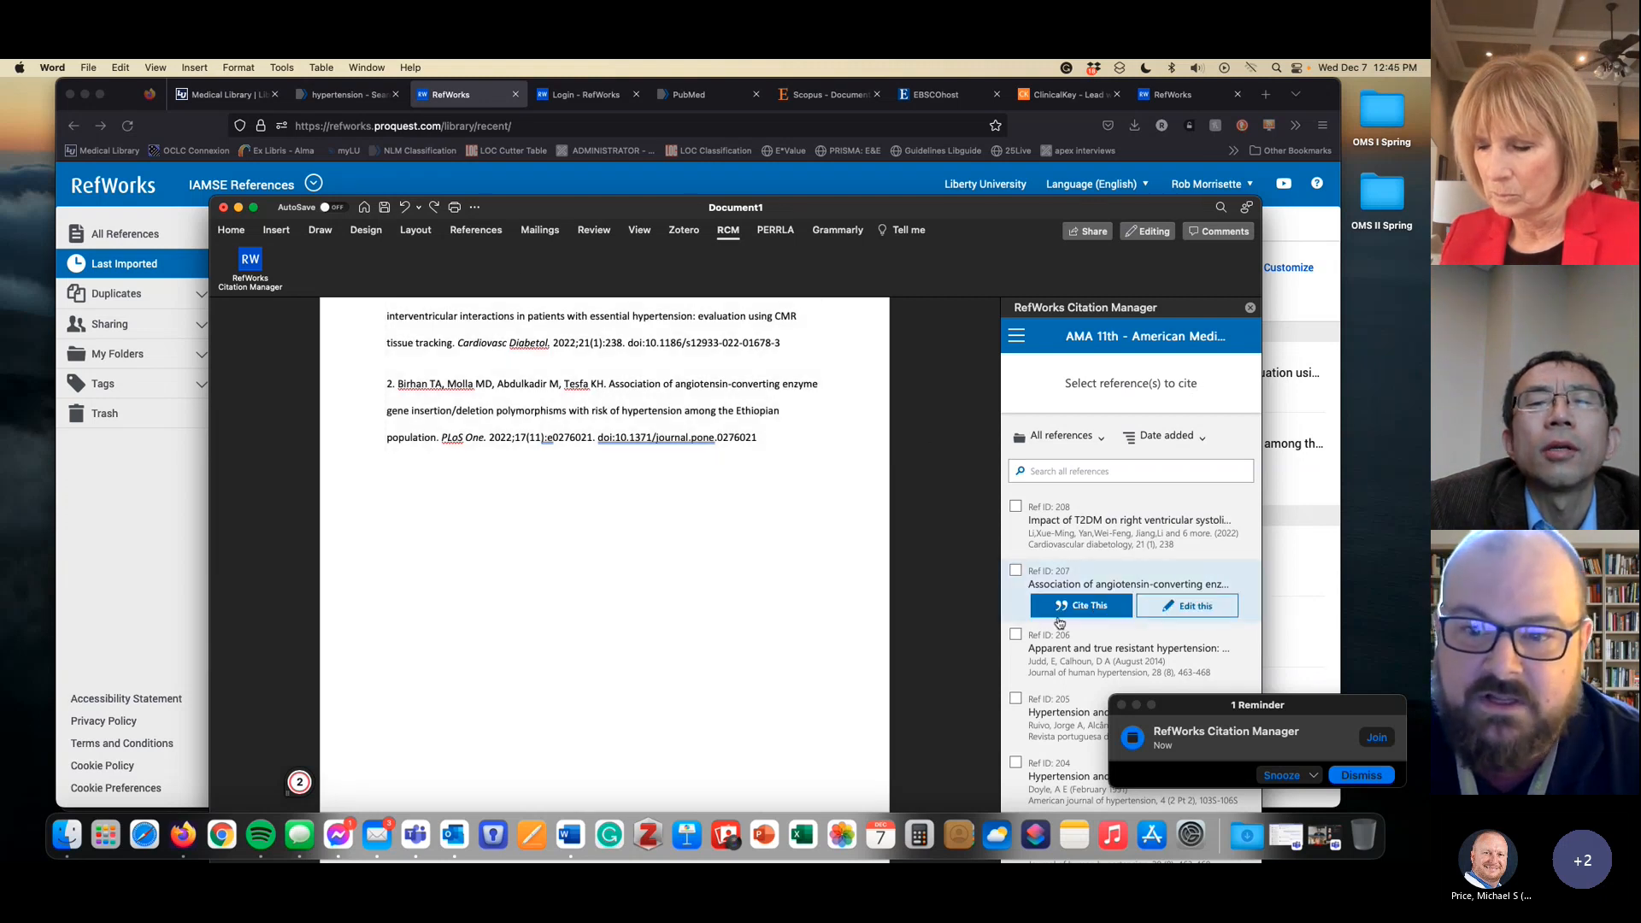
left_click(1078, 610)
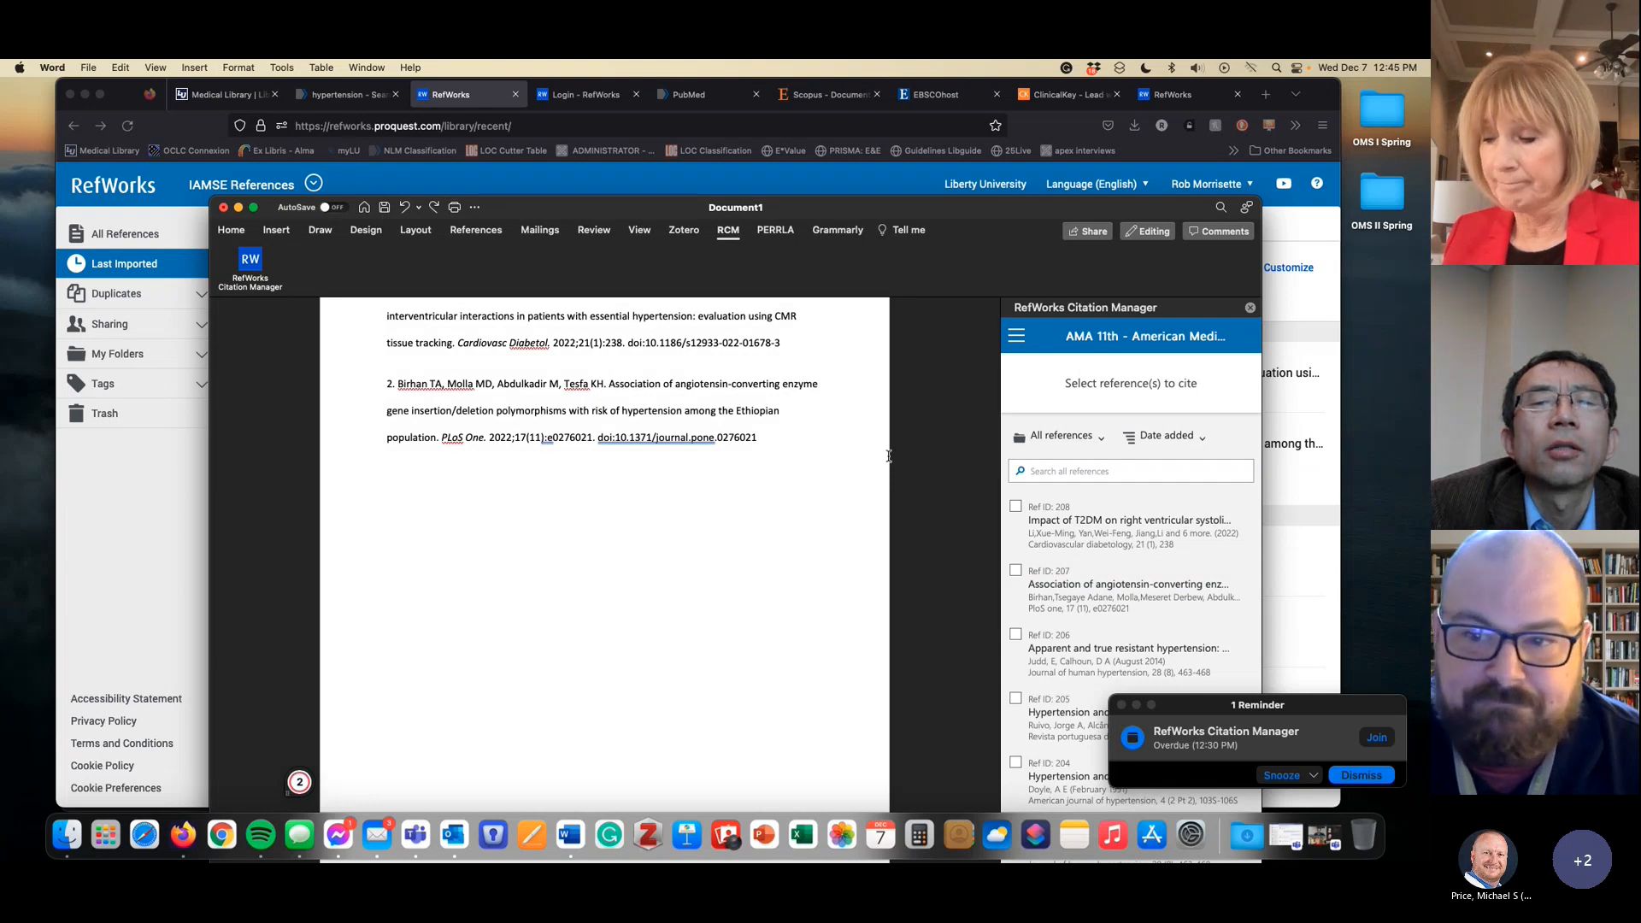
scroll(889, 454, "up", 4)
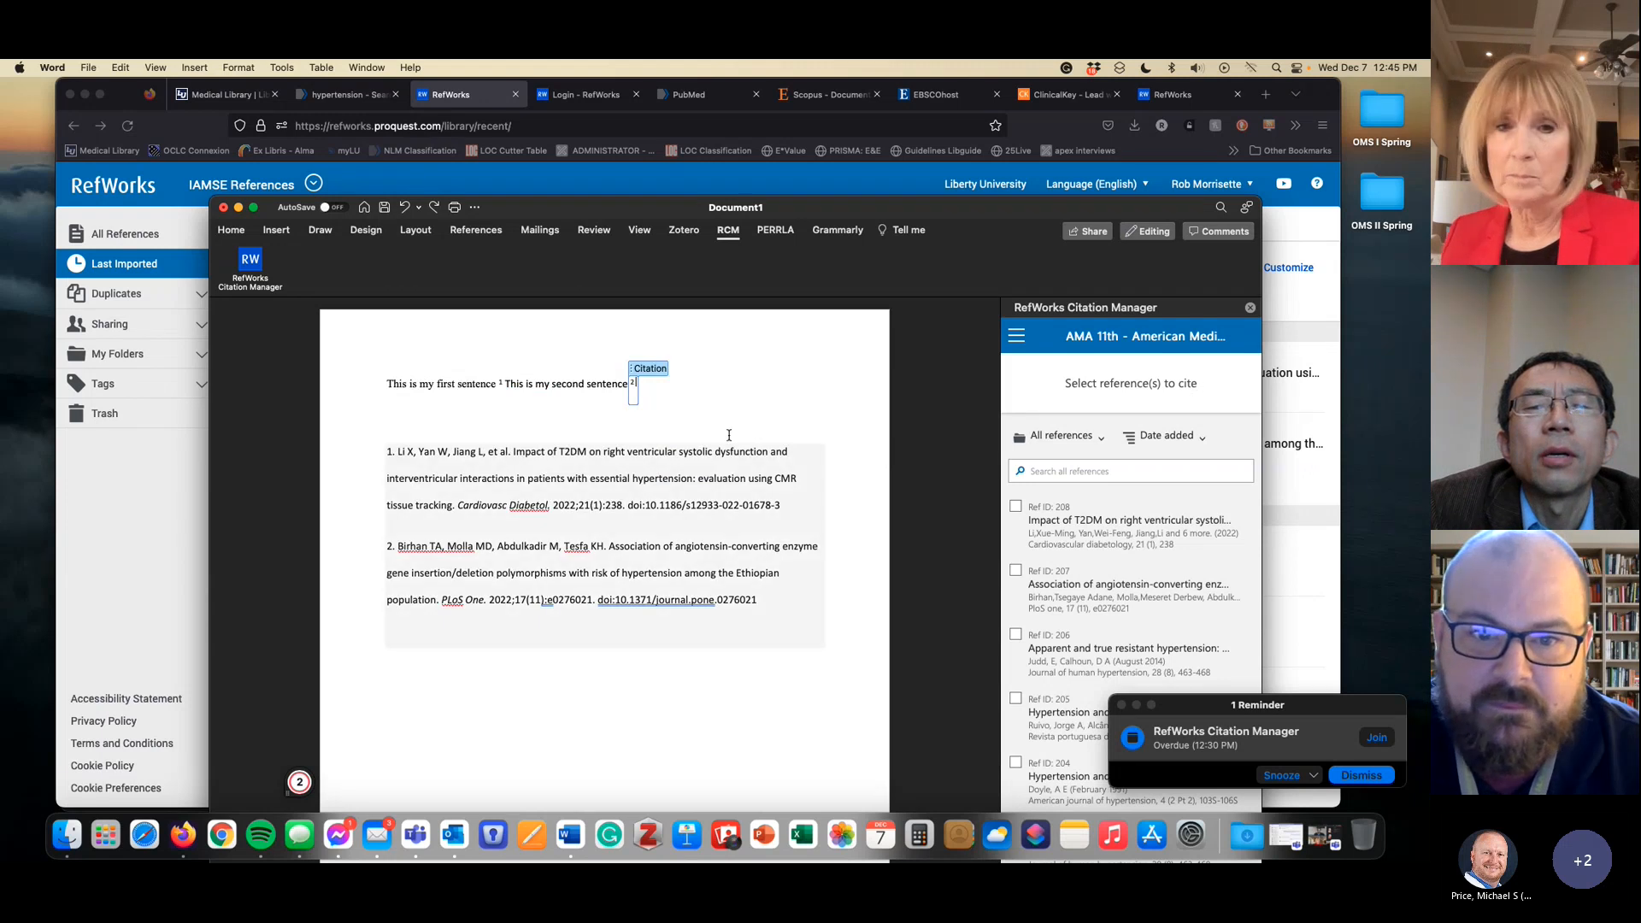
left_click(639, 384)
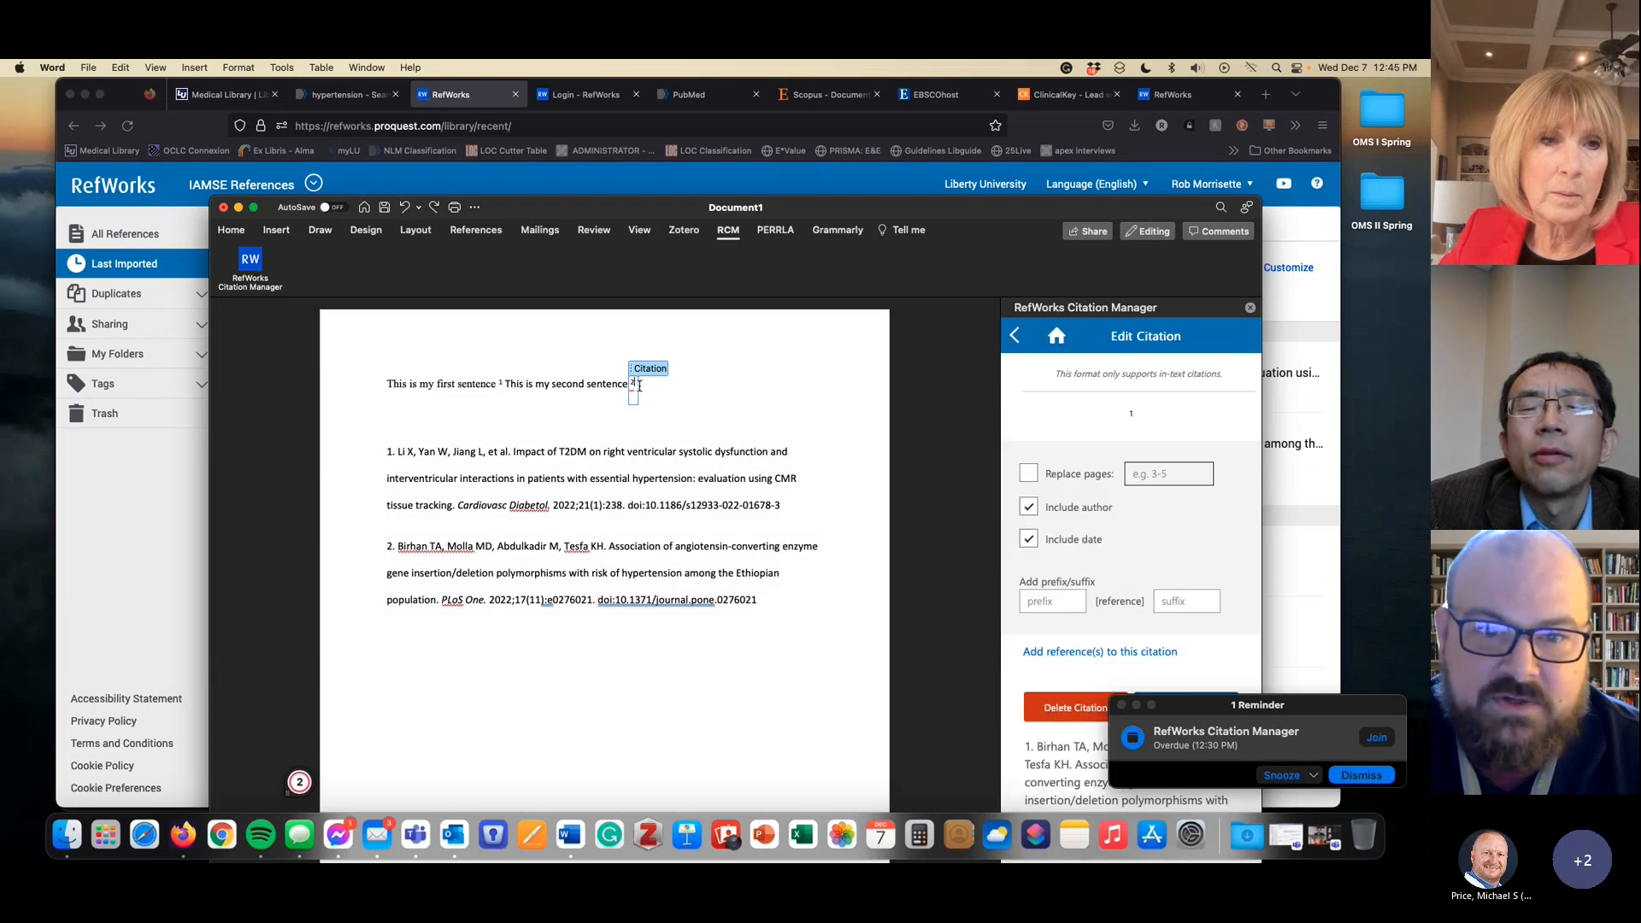
mouse_move(632, 384)
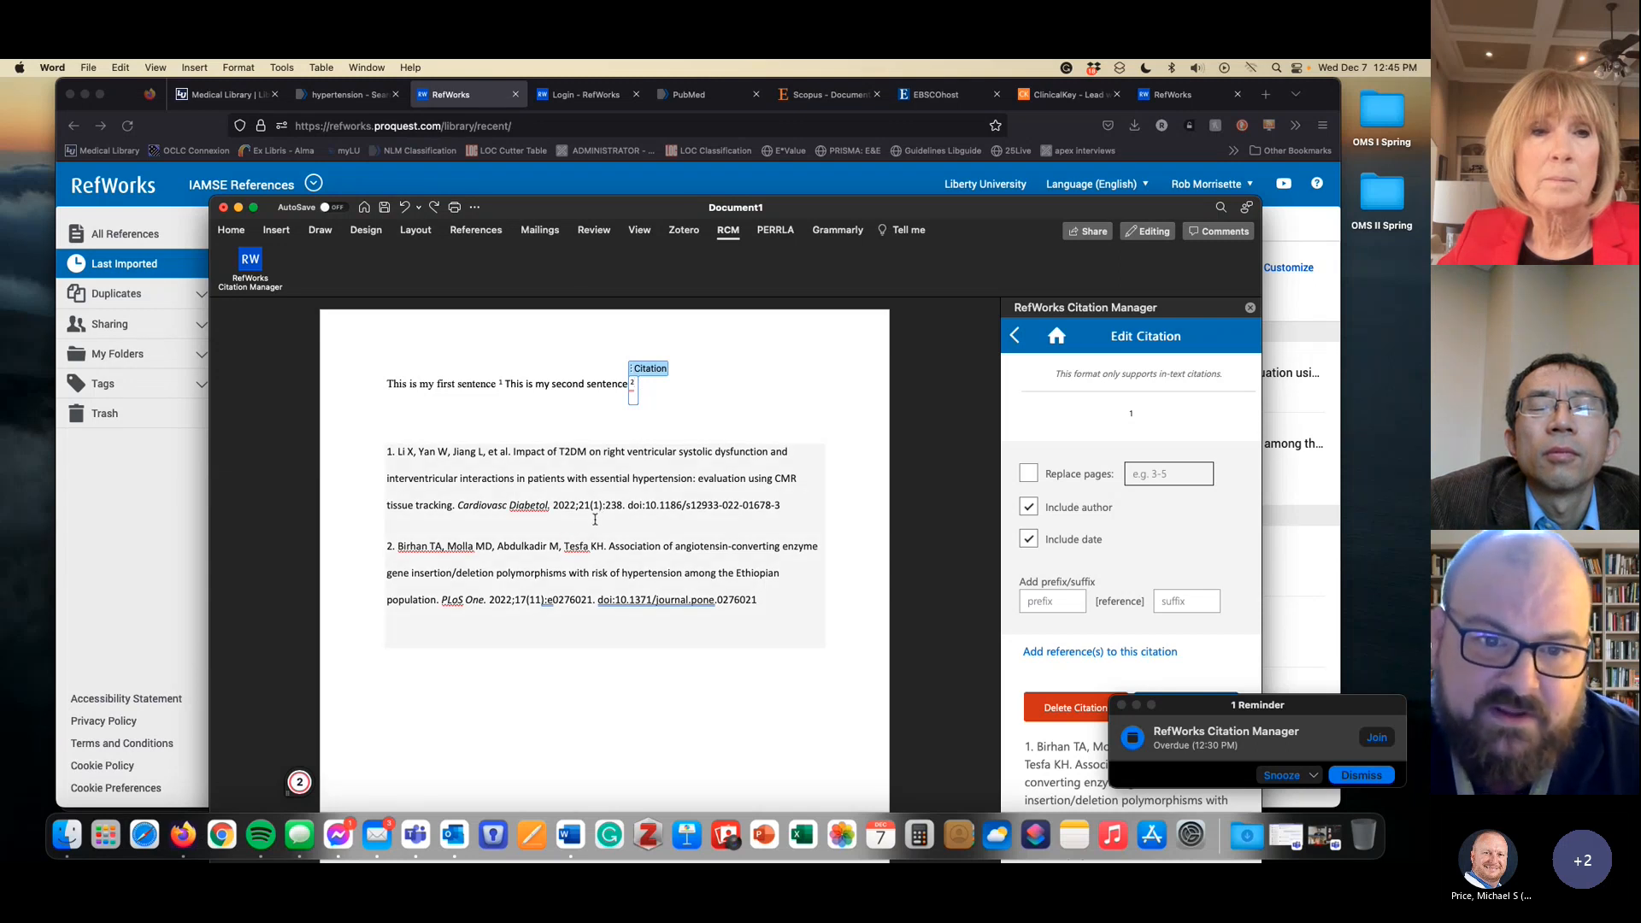
scroll(837, 508, "down", 2)
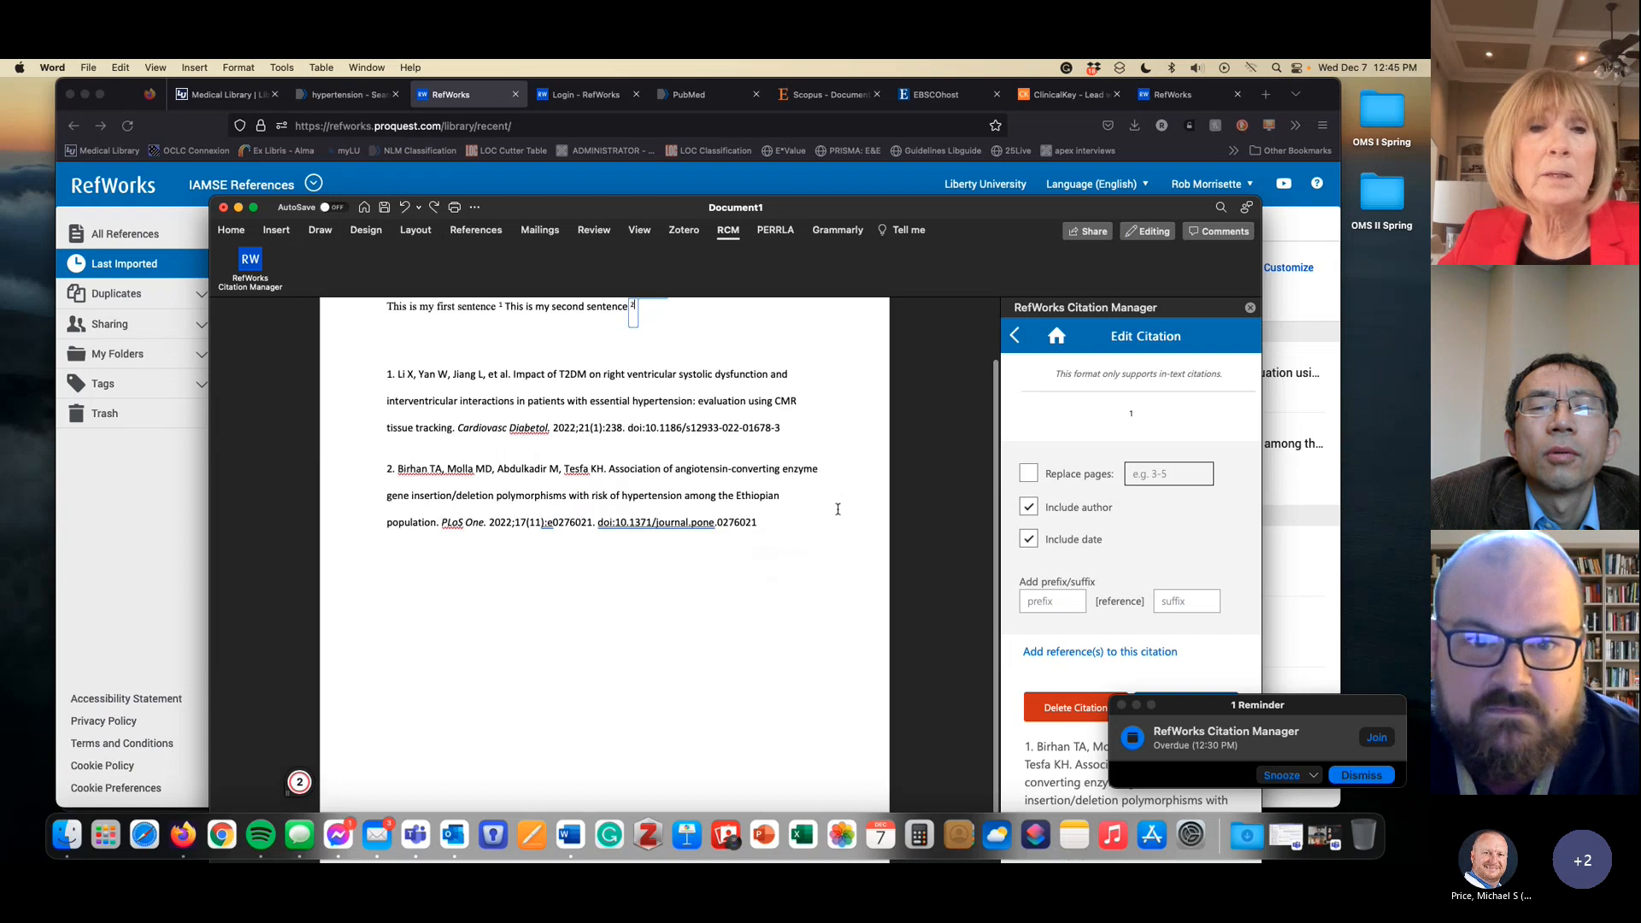
scroll(838, 508, "up", 2)
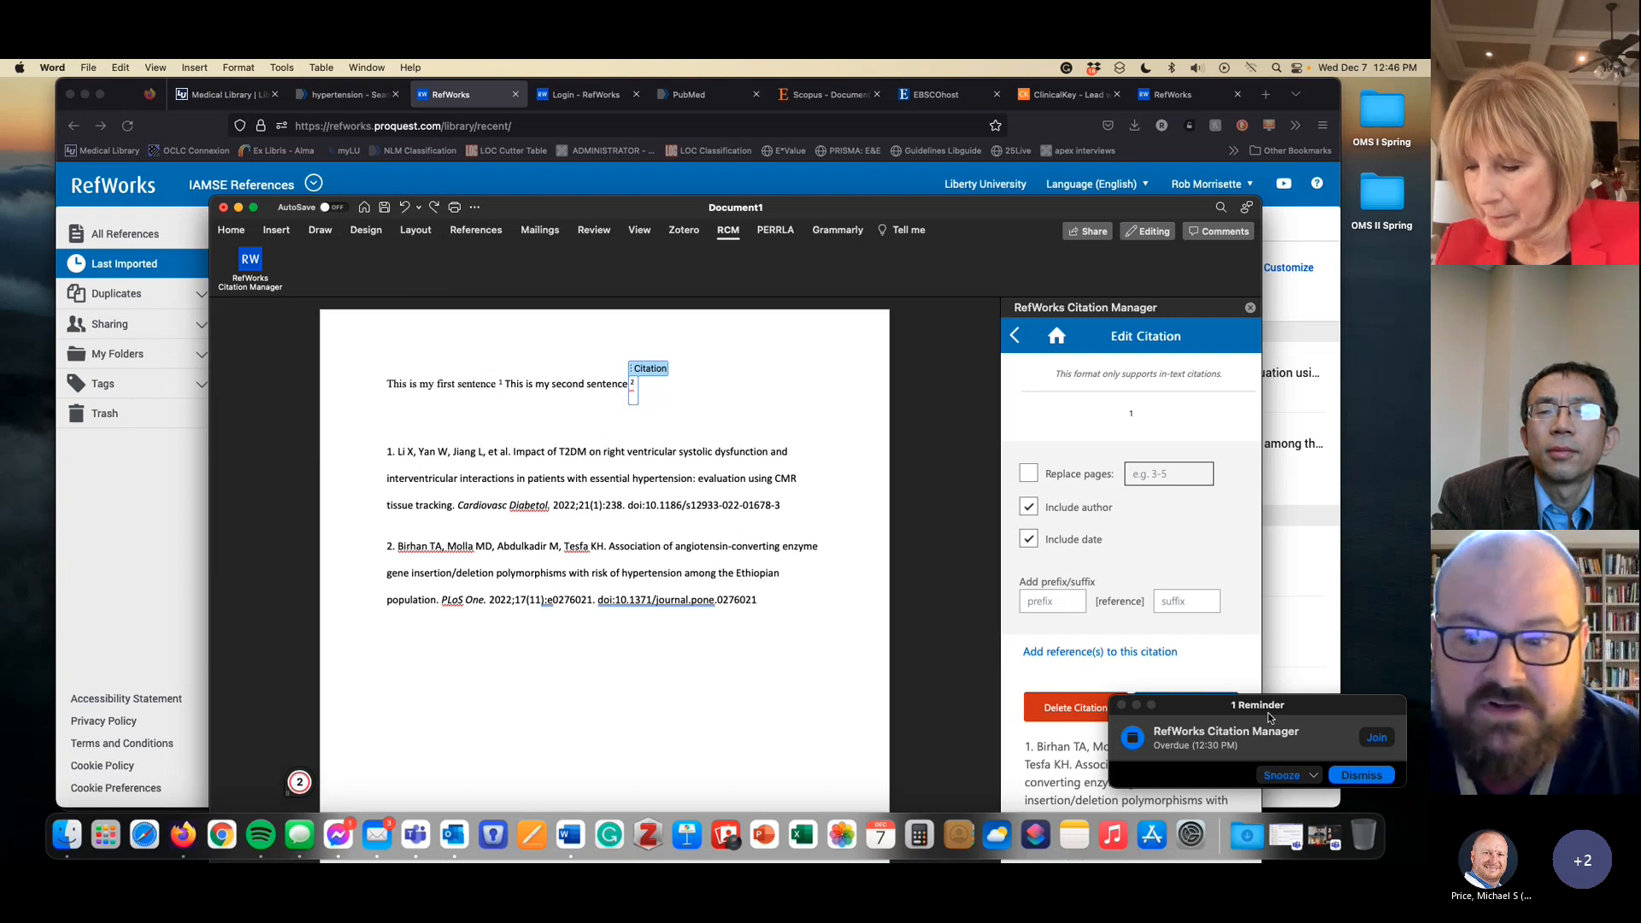
Switch to Microsoft Teams and leave the RefWorks Citation Manager meeting
left_click(1291, 714)
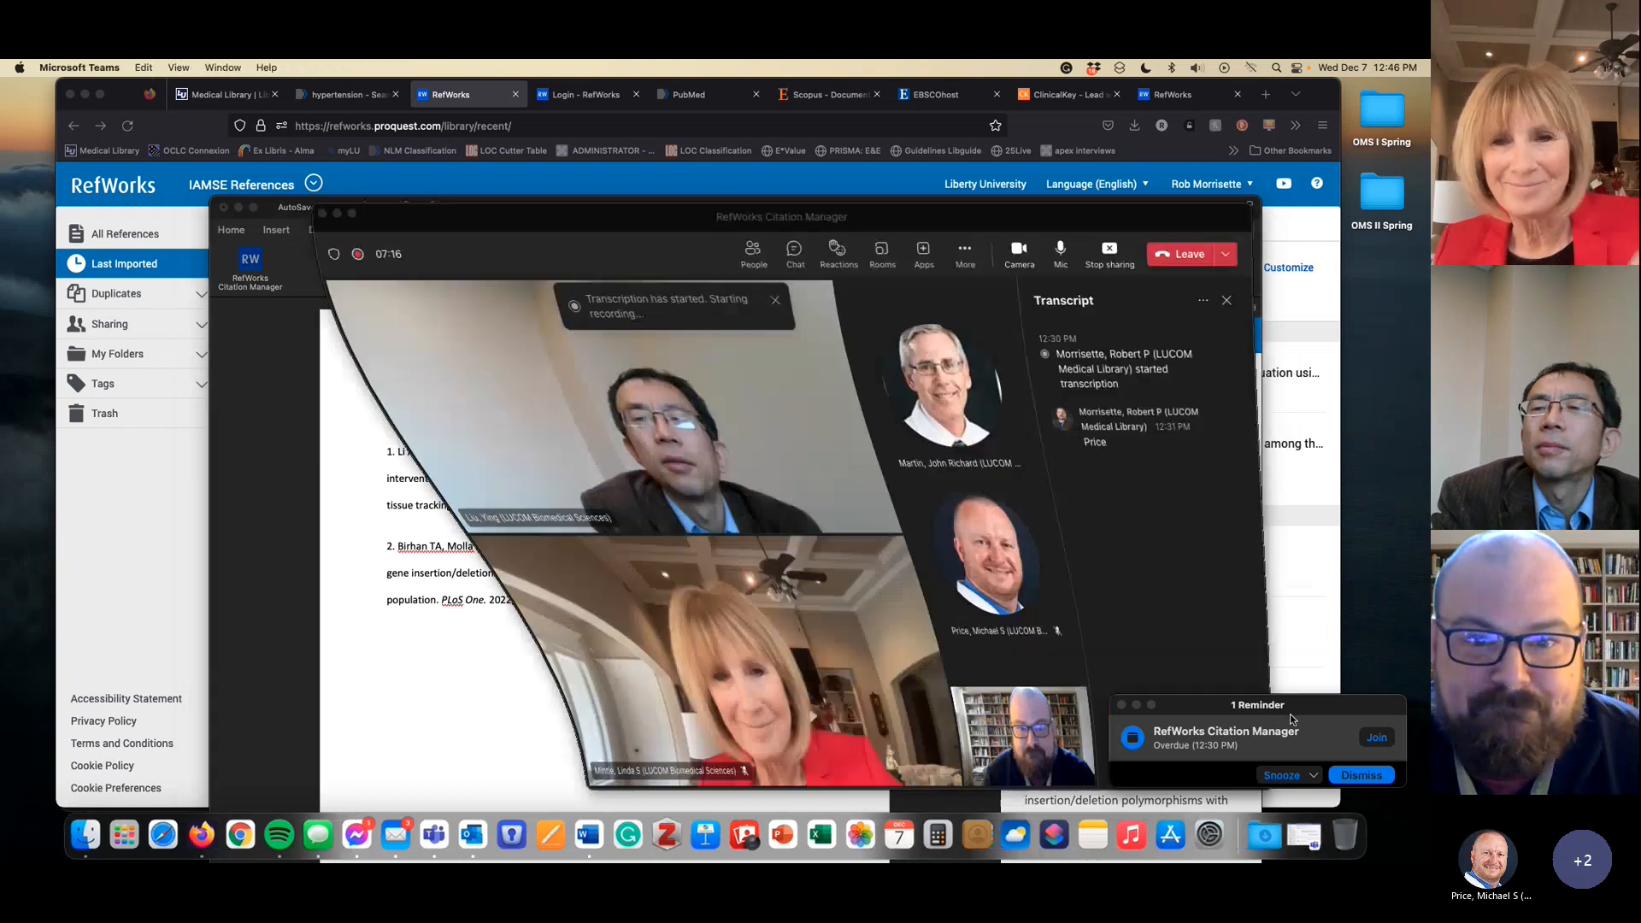
left_click(1186, 255)
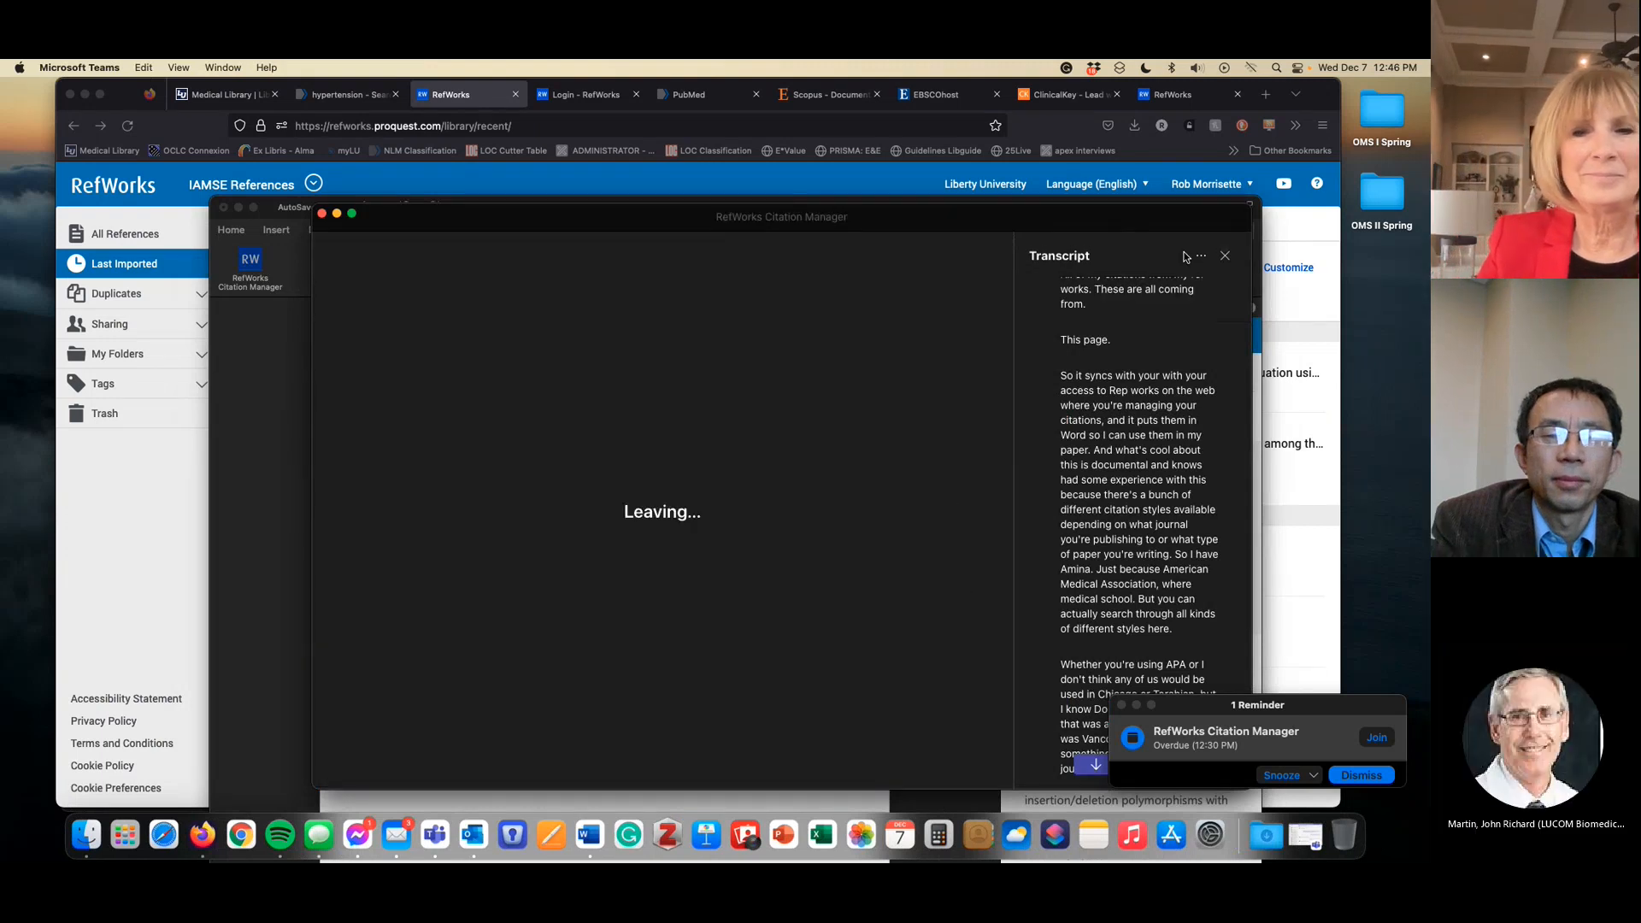